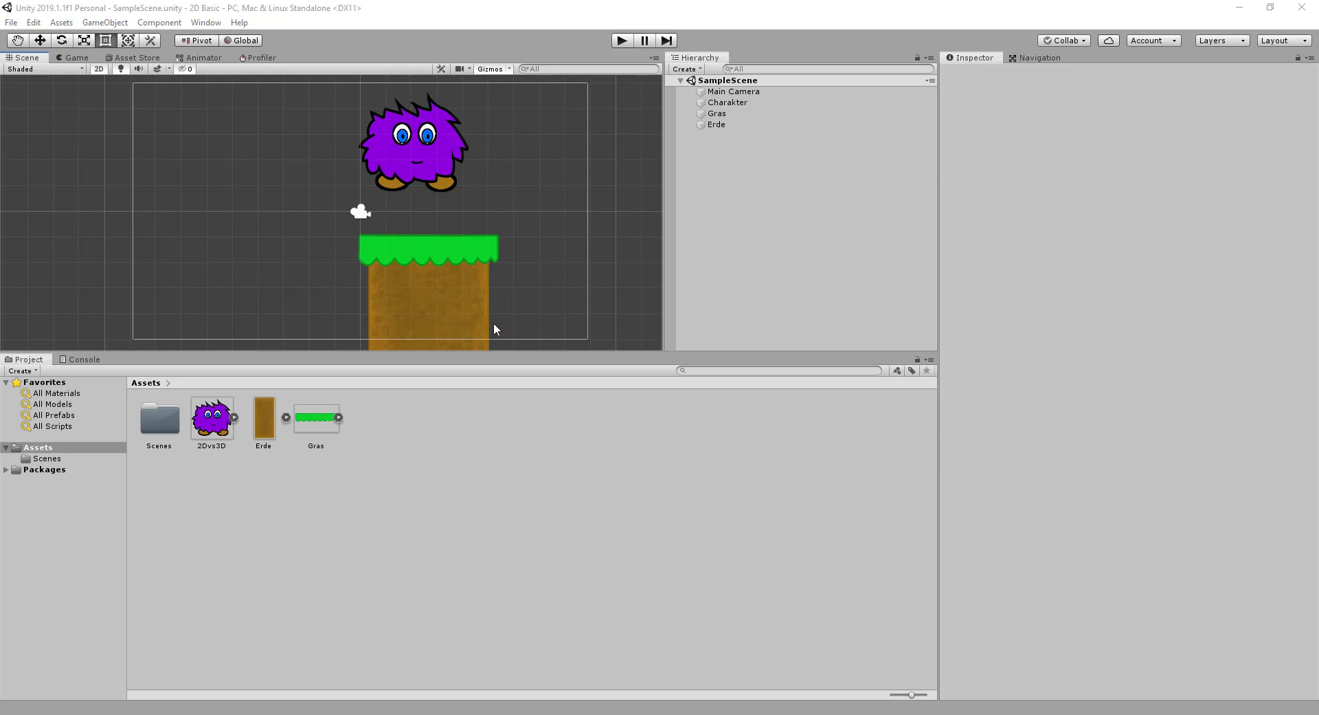
- Select Erde to view its Transform, Sprite Renderer and Box Collider 2D (4.63 by 8.43)
left_click(472, 307)
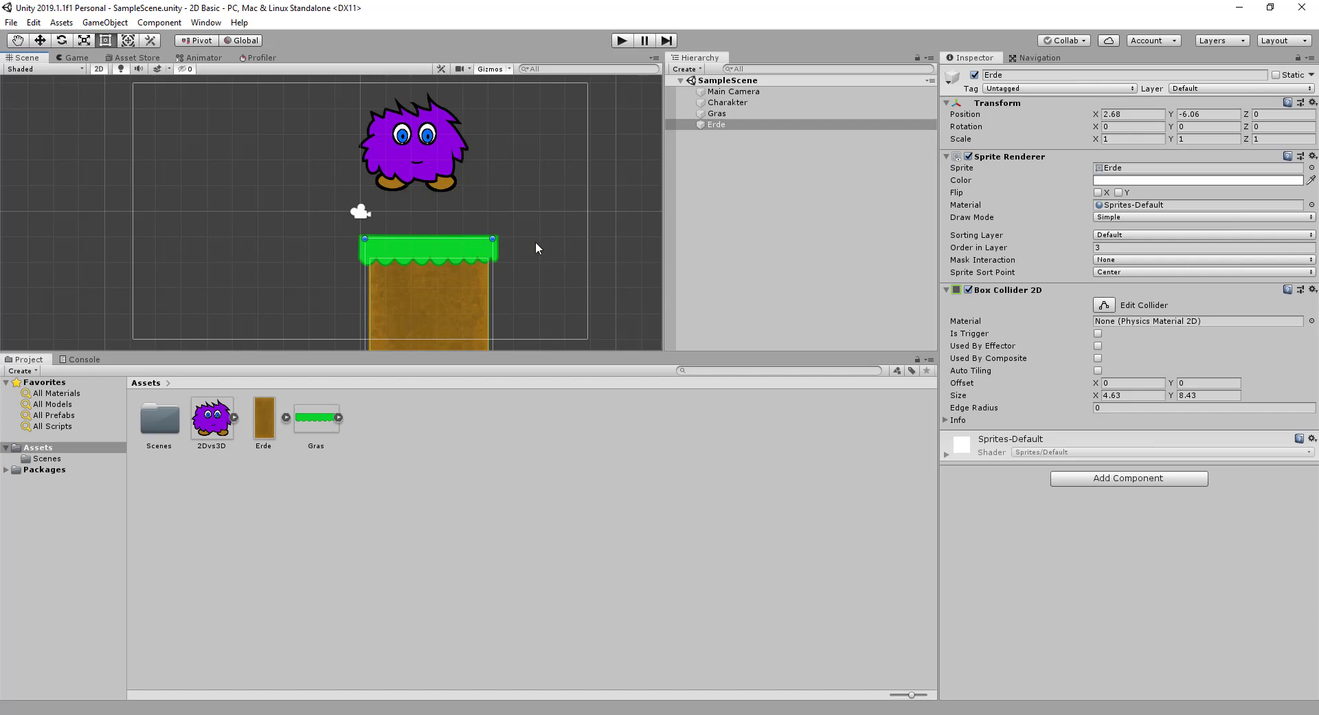
- Inspect the Gras and Erde objects, then multi-select both in the Hierarchy
left_click(719, 125)
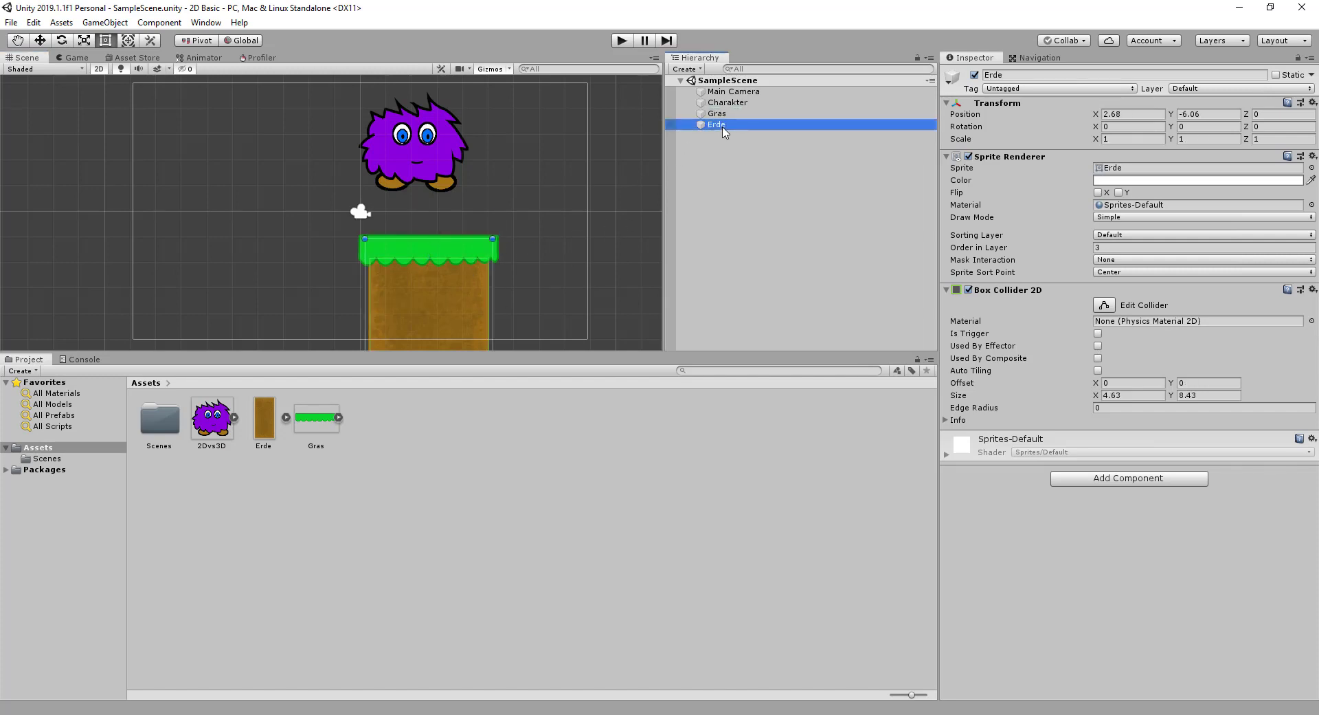
left_click(717, 114)
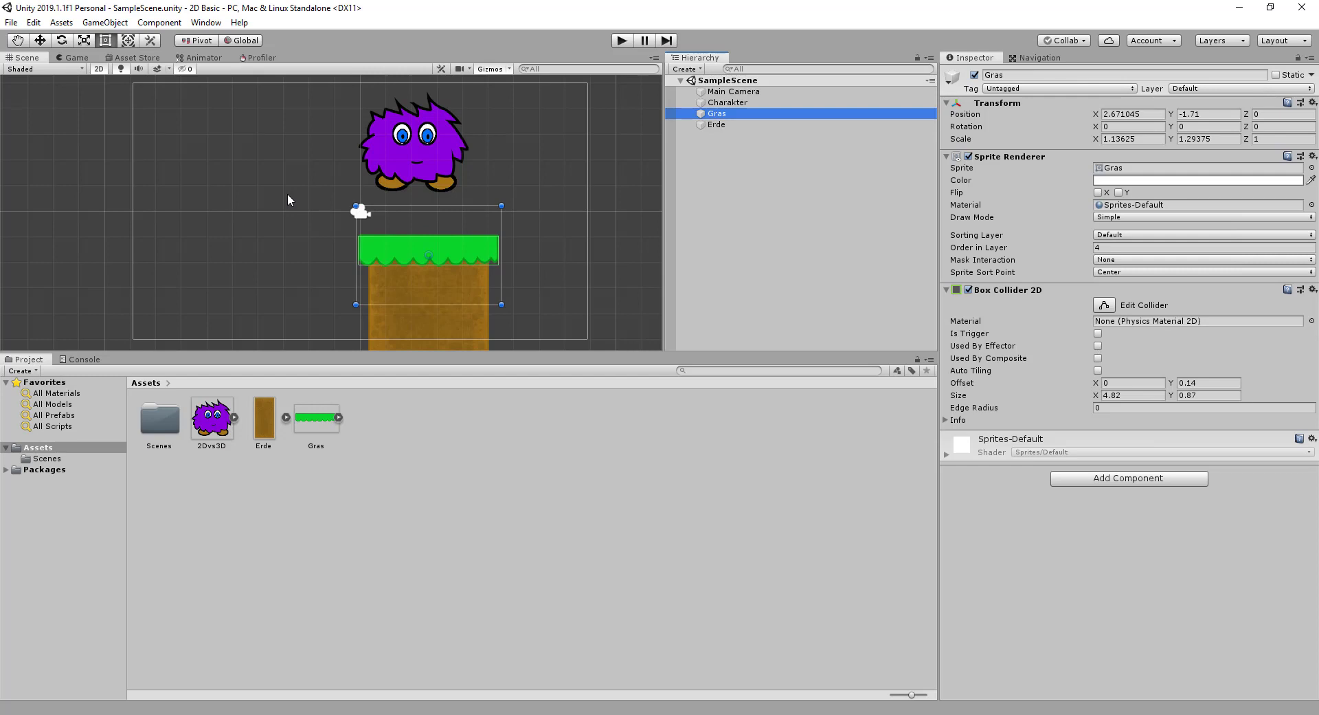
left_click(720, 138)
left_click(727, 102)
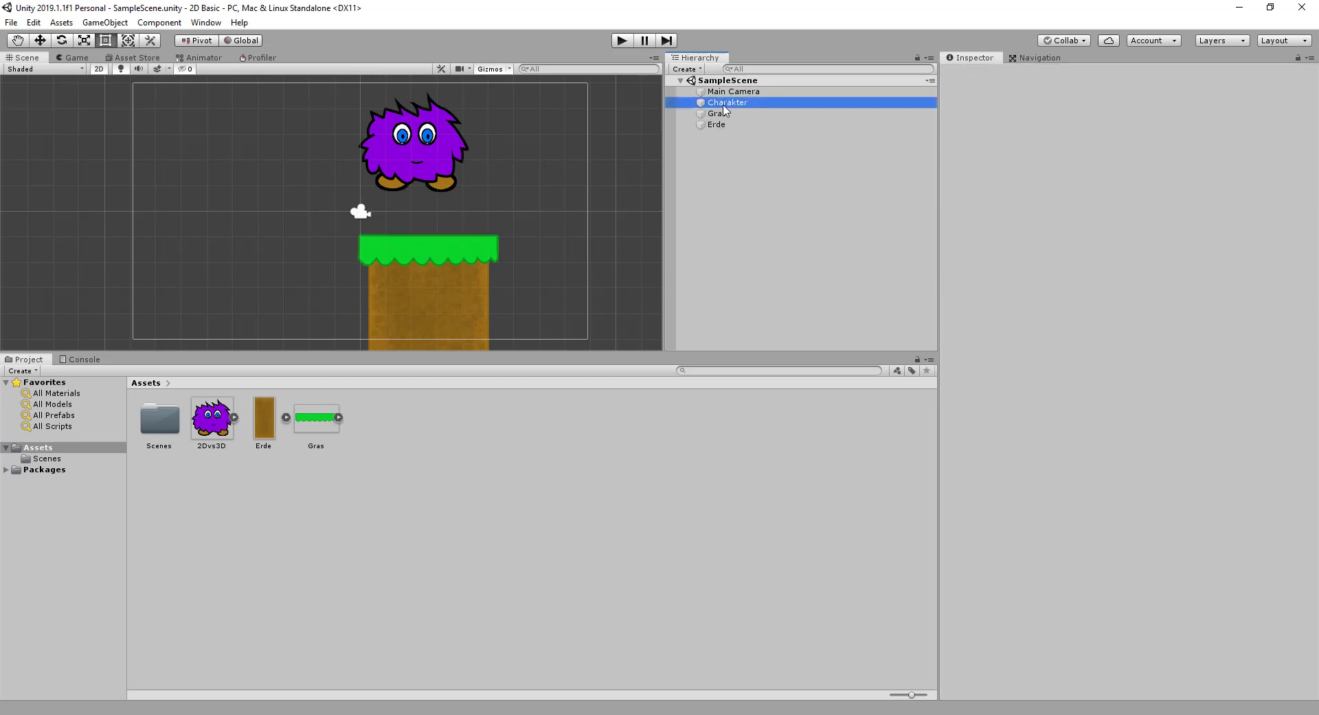
left_click(717, 113)
left_click(725, 125, "ctrl")
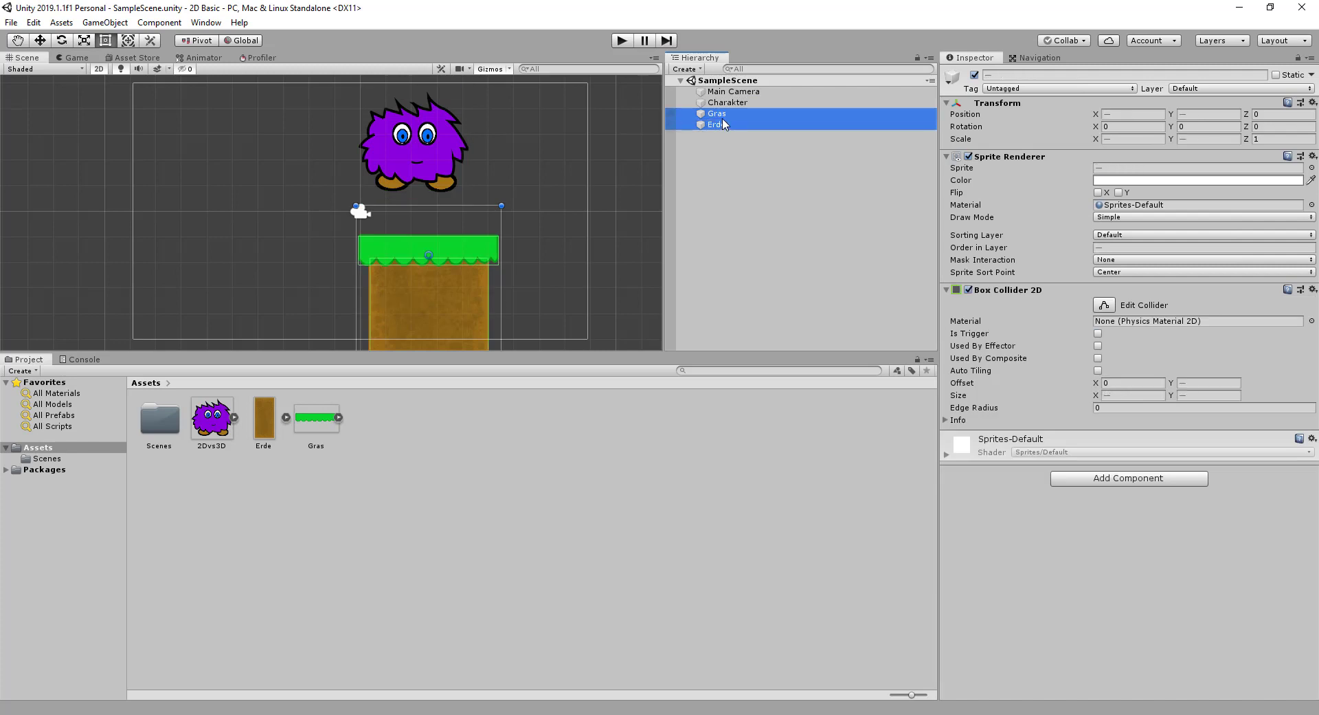
- Delete Gras and Erde and add a new Tilemap with its Grid
key("Delete")
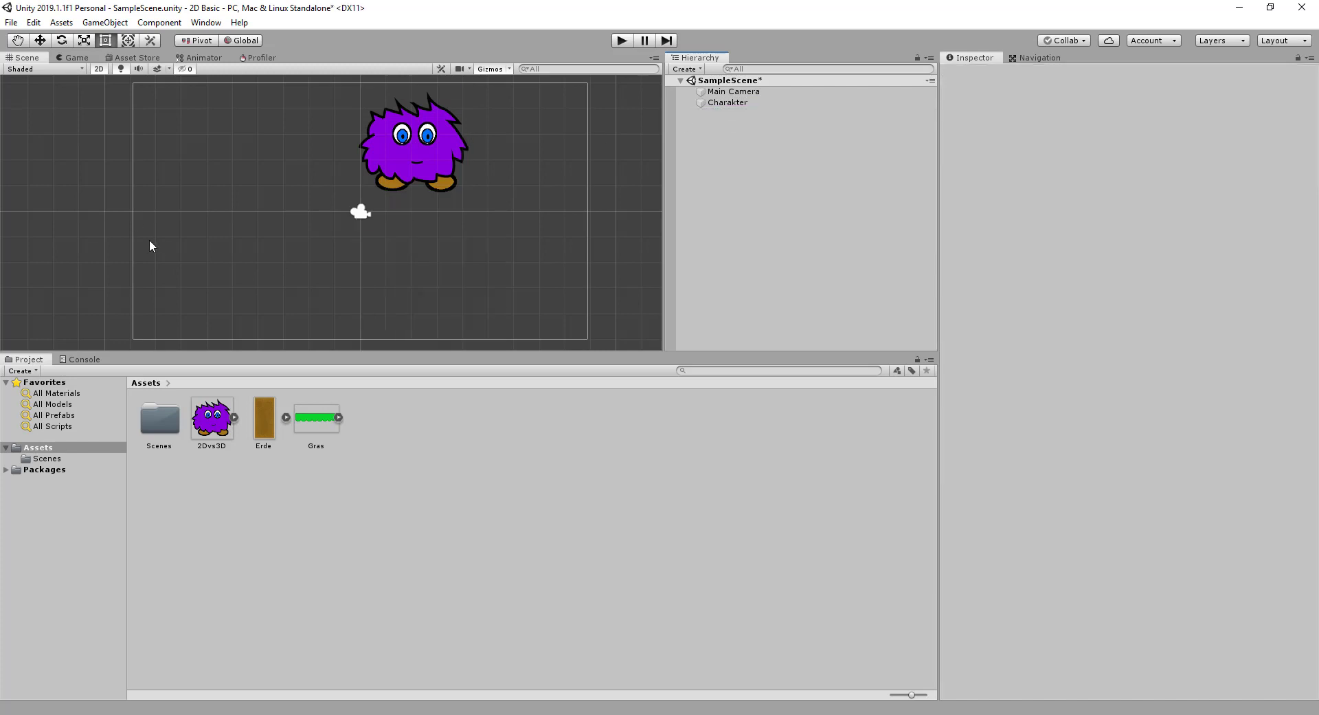
left_click(113, 23)
mouse_move(180, 84)
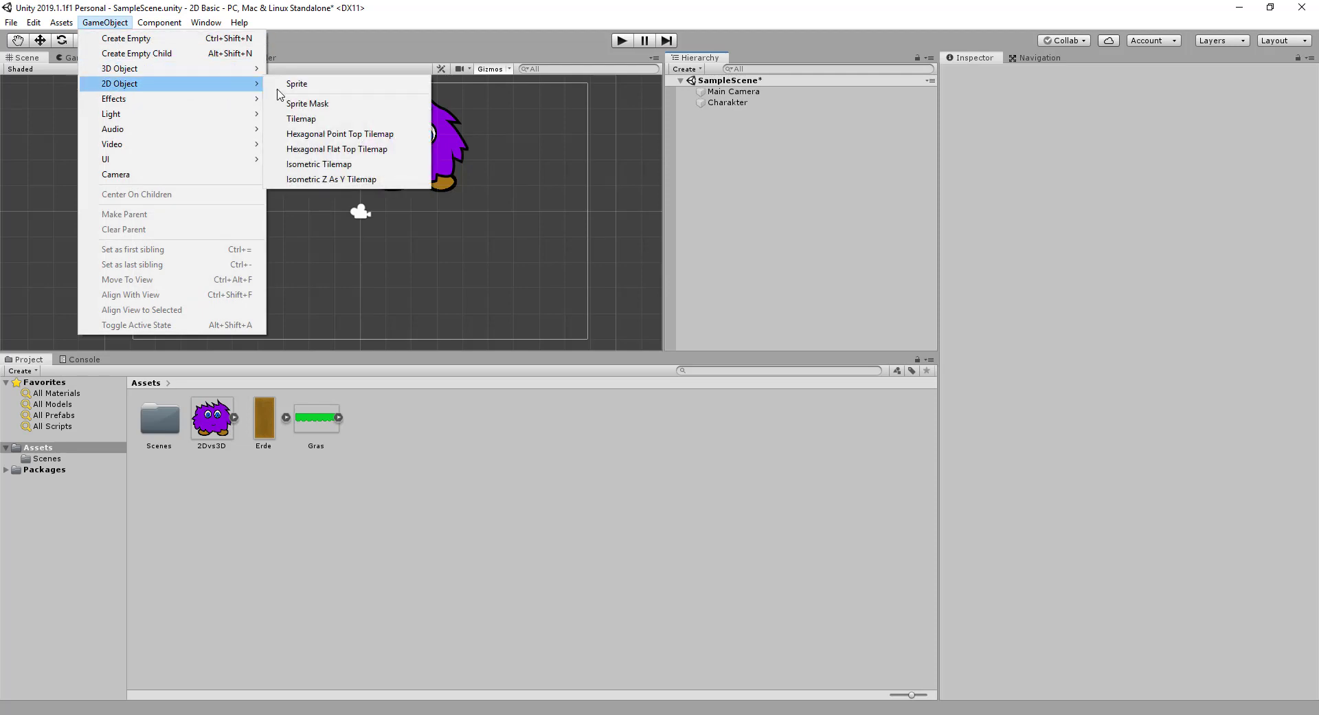
left_click(312, 119)
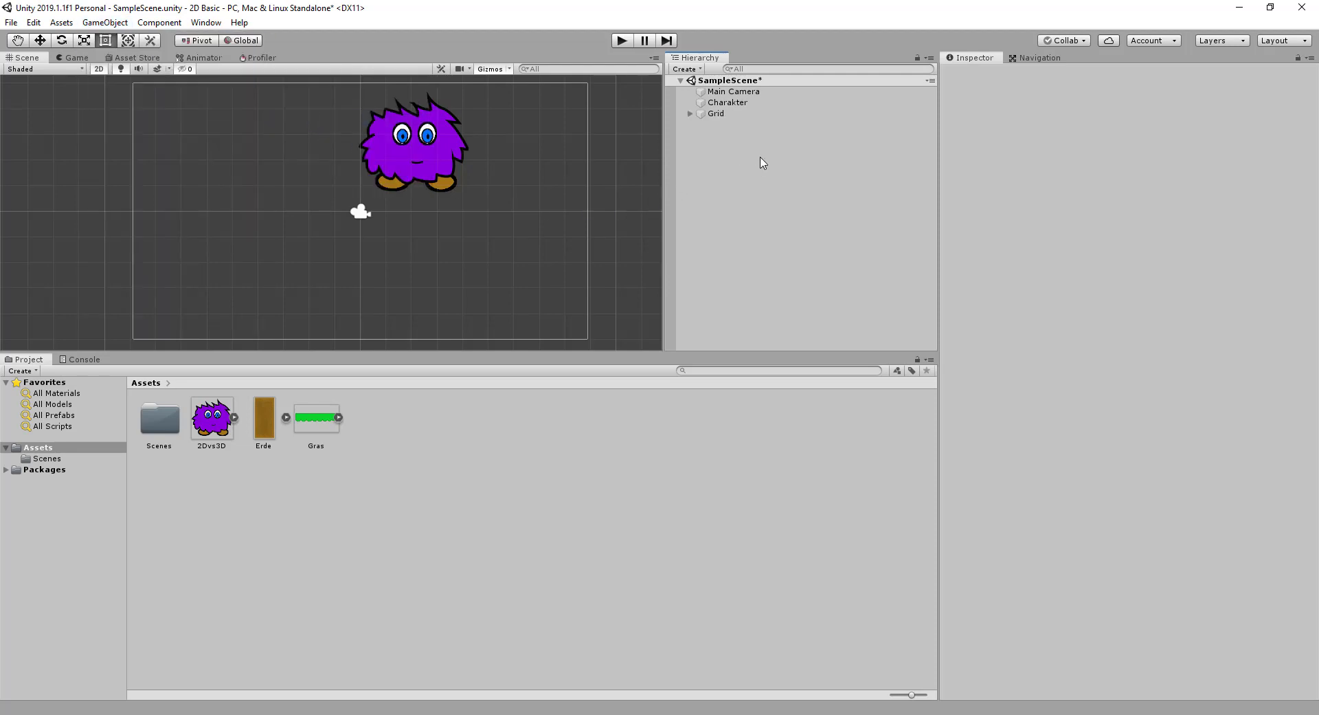
- Expand the Grid in the Hierarchy and inspect the Tilemap's settings
left_click(718, 114)
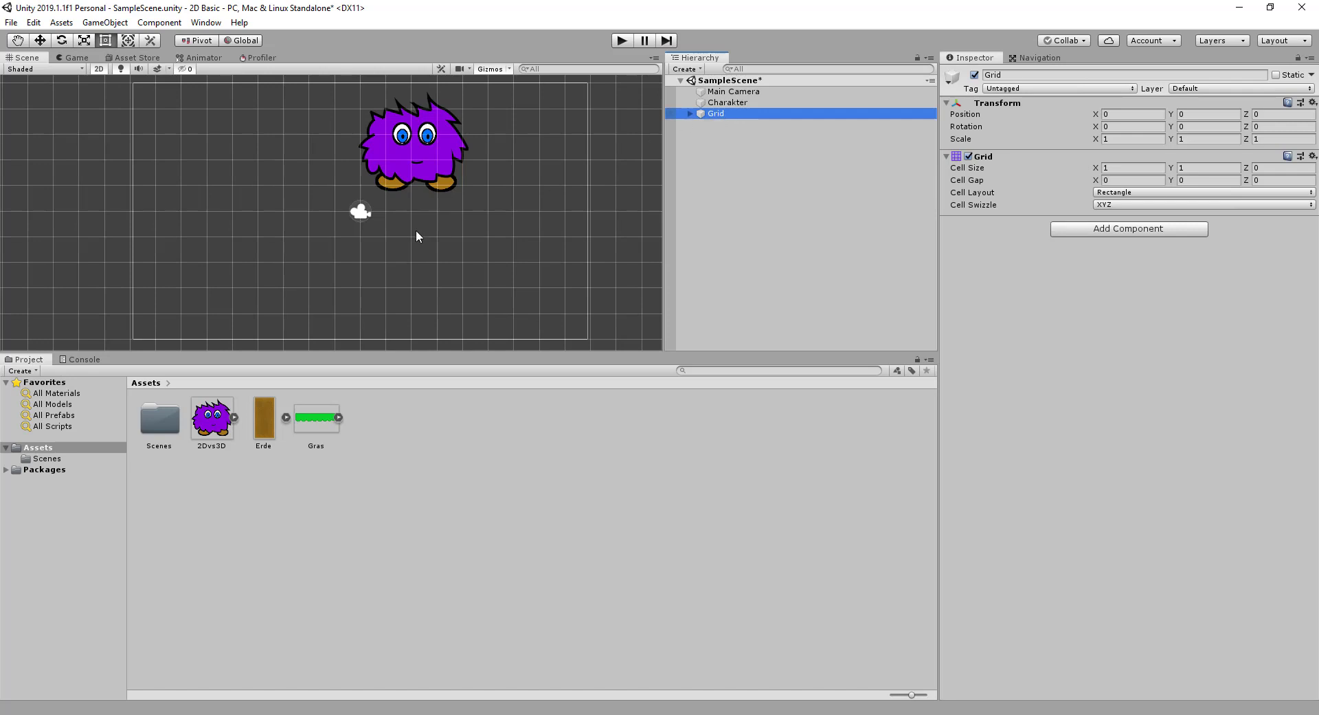
scroll(409, 232, "down", 2)
scroll(405, 236, "down", 1)
scroll(400, 242, "down", 2)
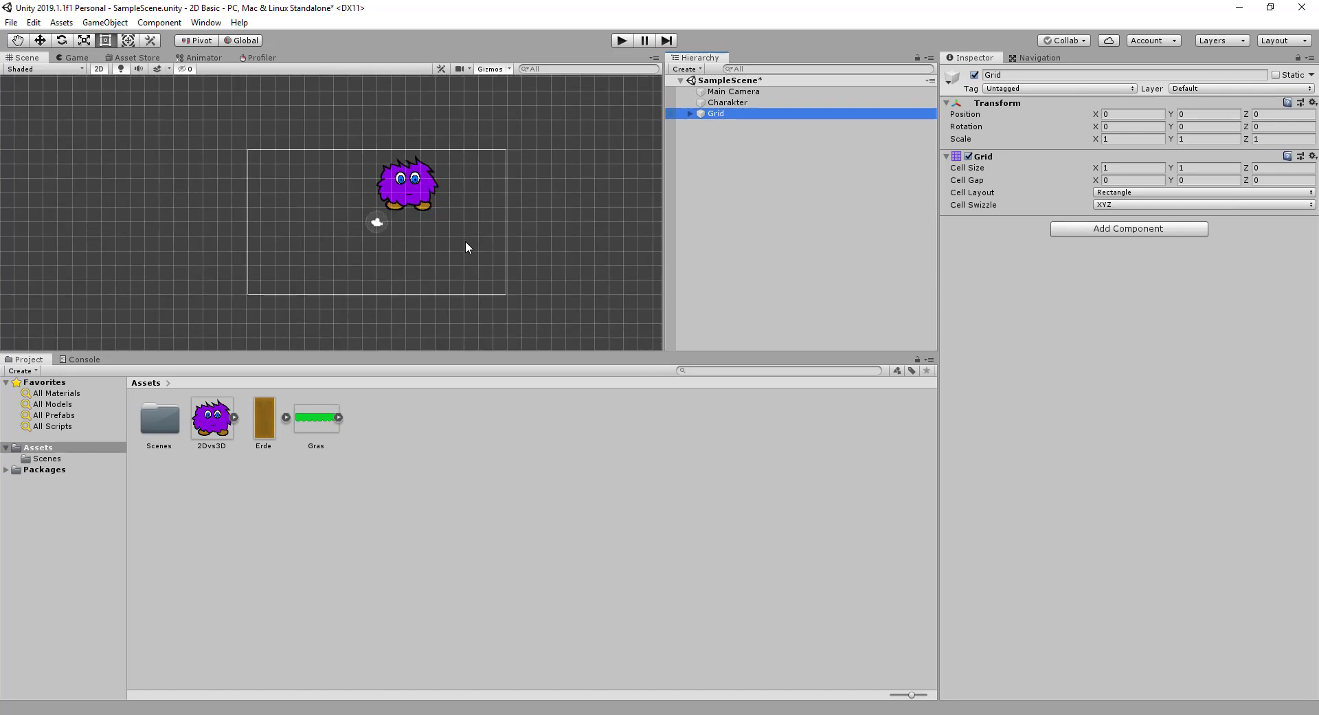
left_click(690, 114)
left_click(746, 126)
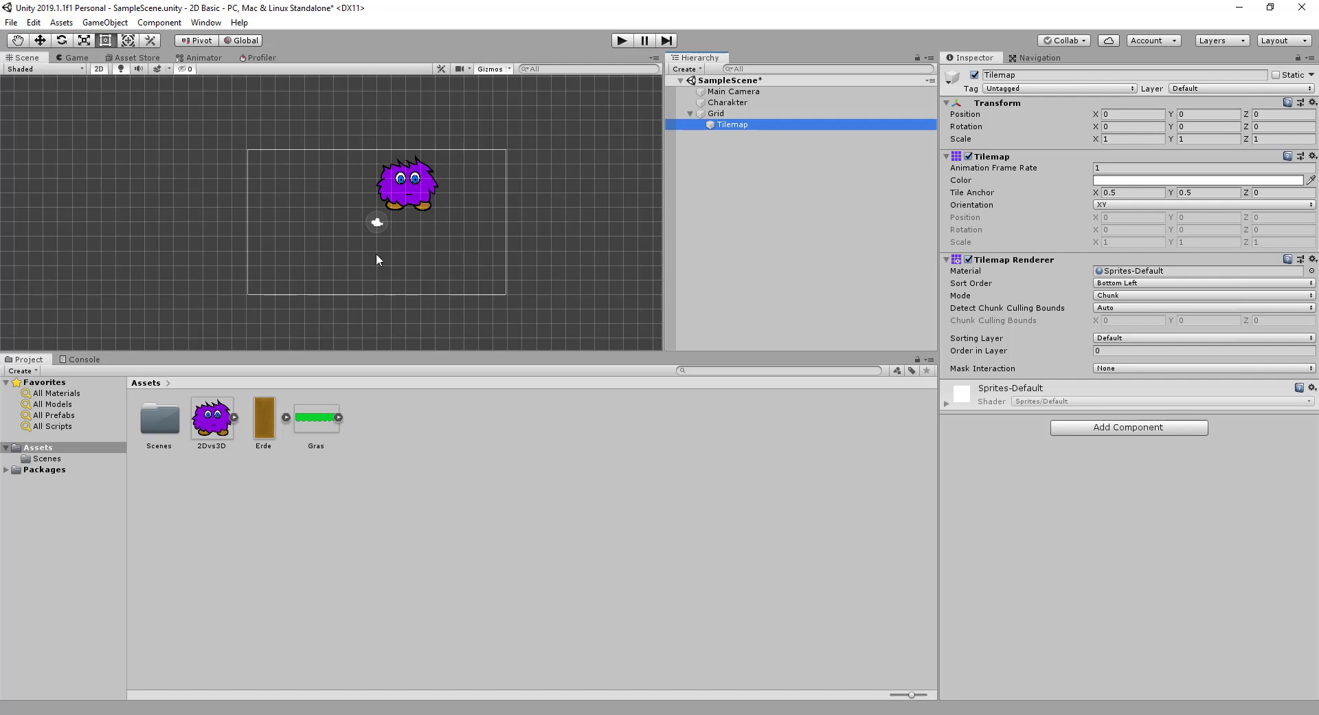
scroll(377, 255, "up", 1)
scroll(378, 256, "up", 2)
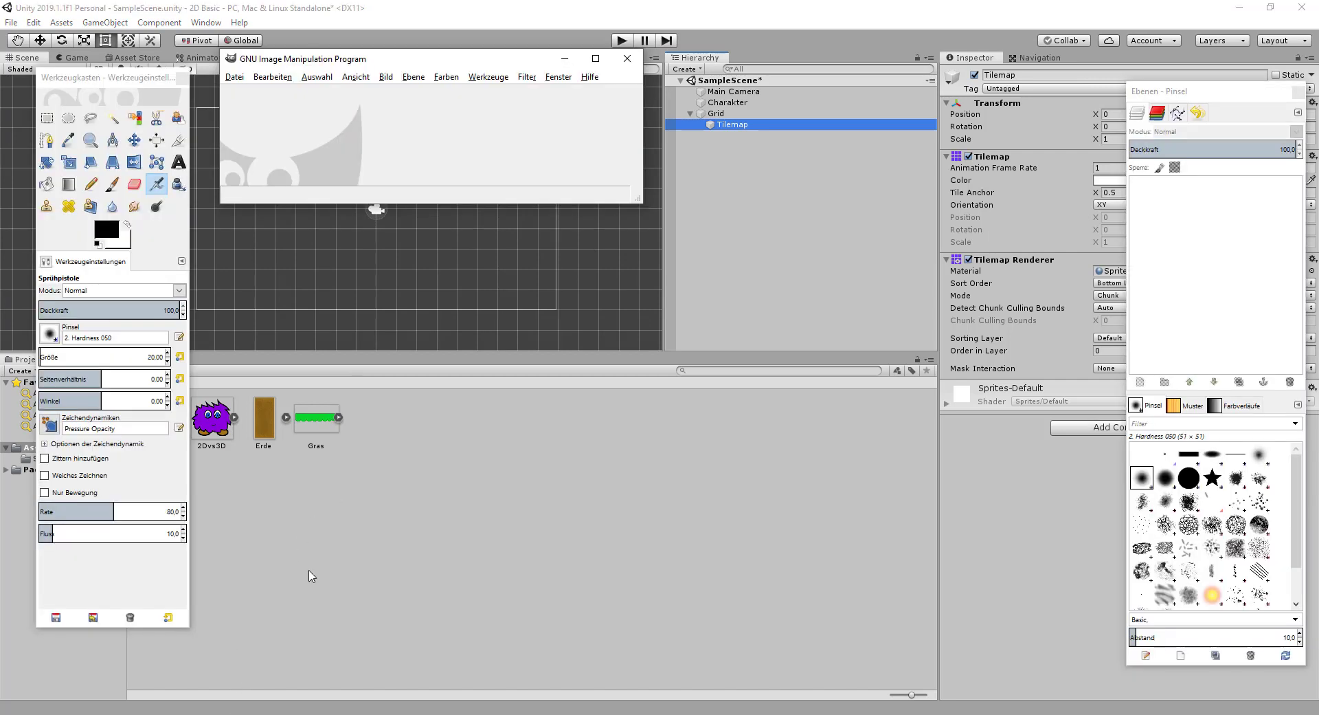
- Create a new 100×100 pixel image and enlarge its window
left_click(233, 78)
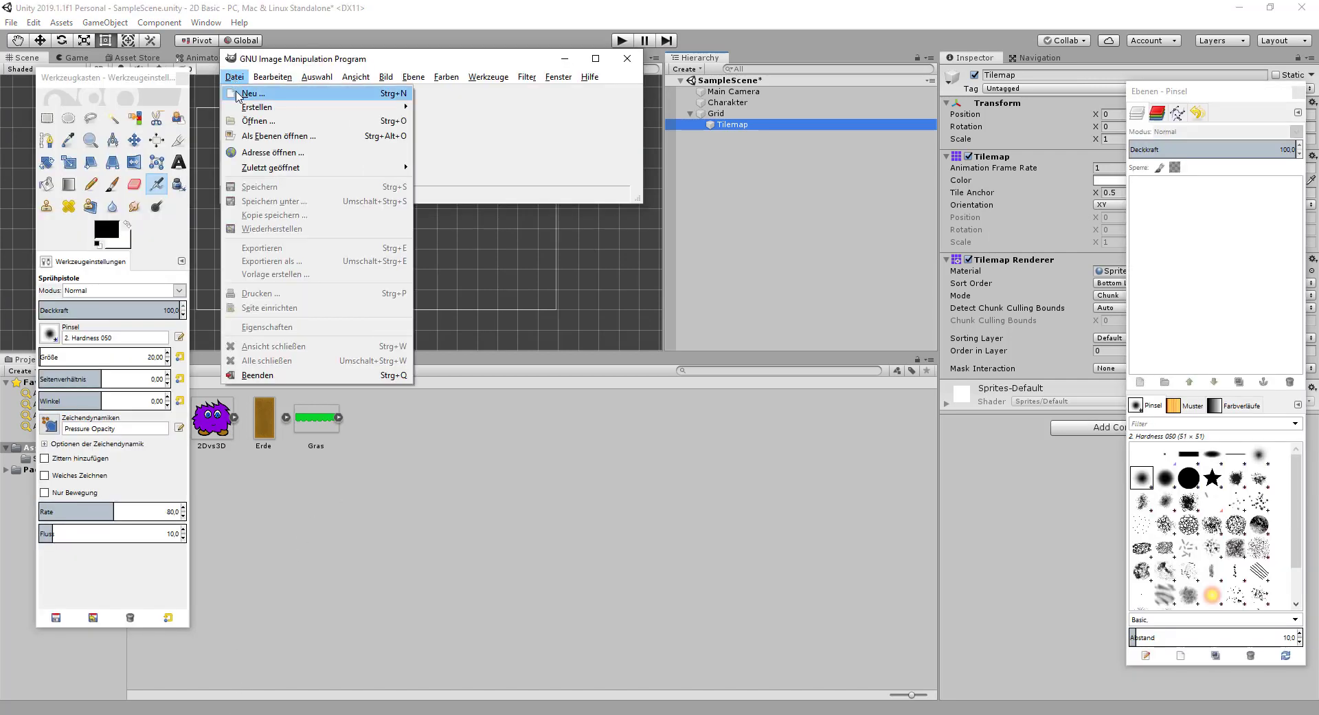
left_click(242, 96)
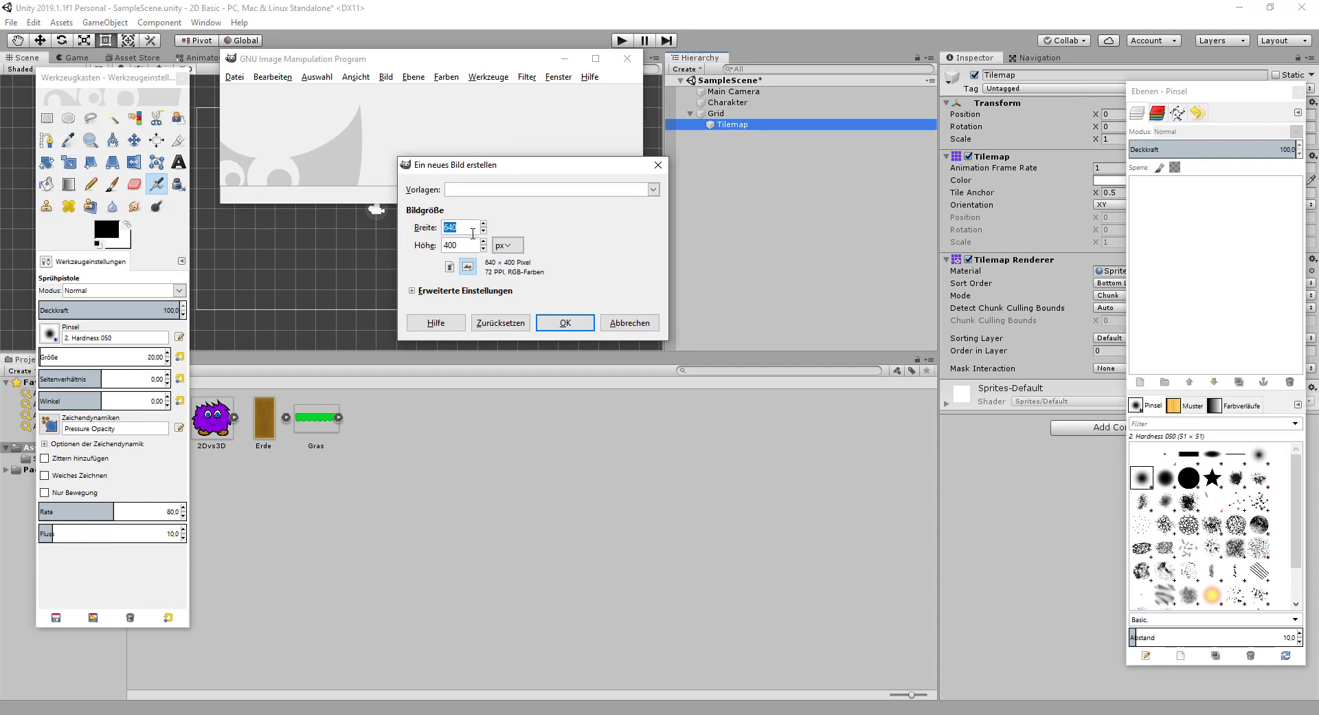
type("1000")
key("BackSpace")
key("Tab")
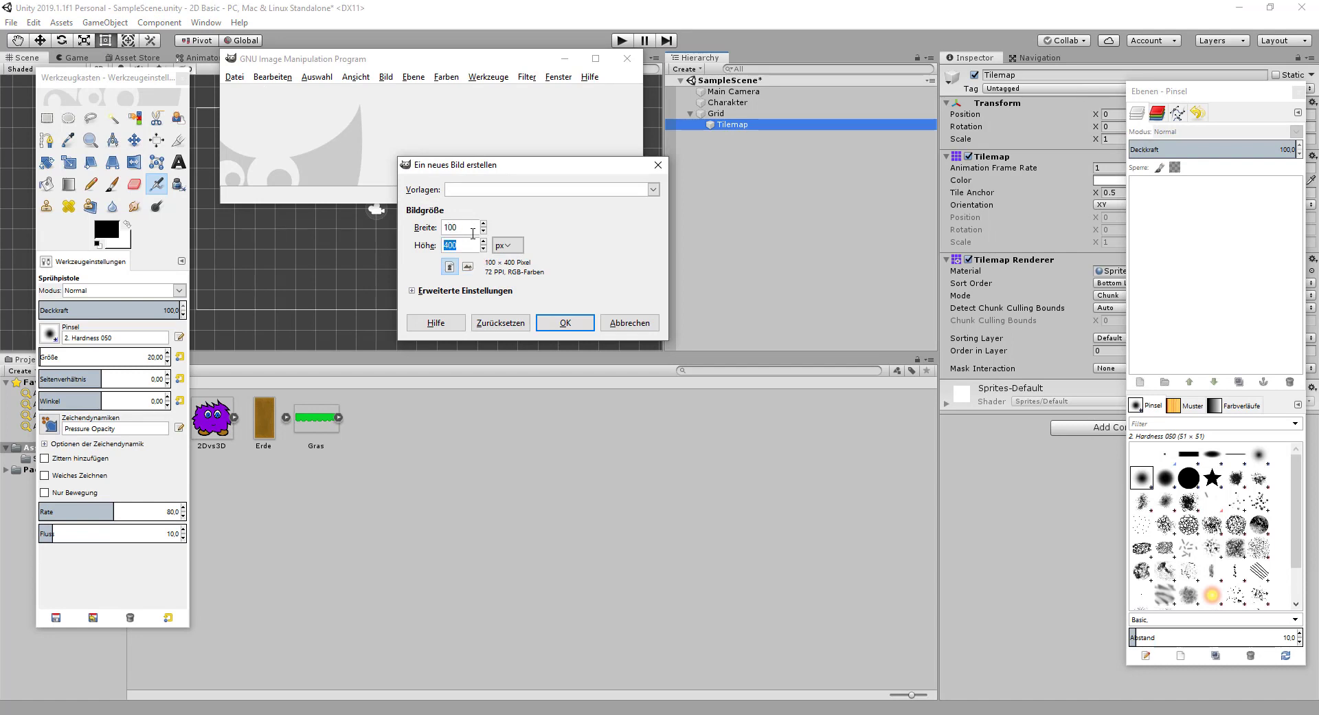
type("100")
left_click(565, 322)
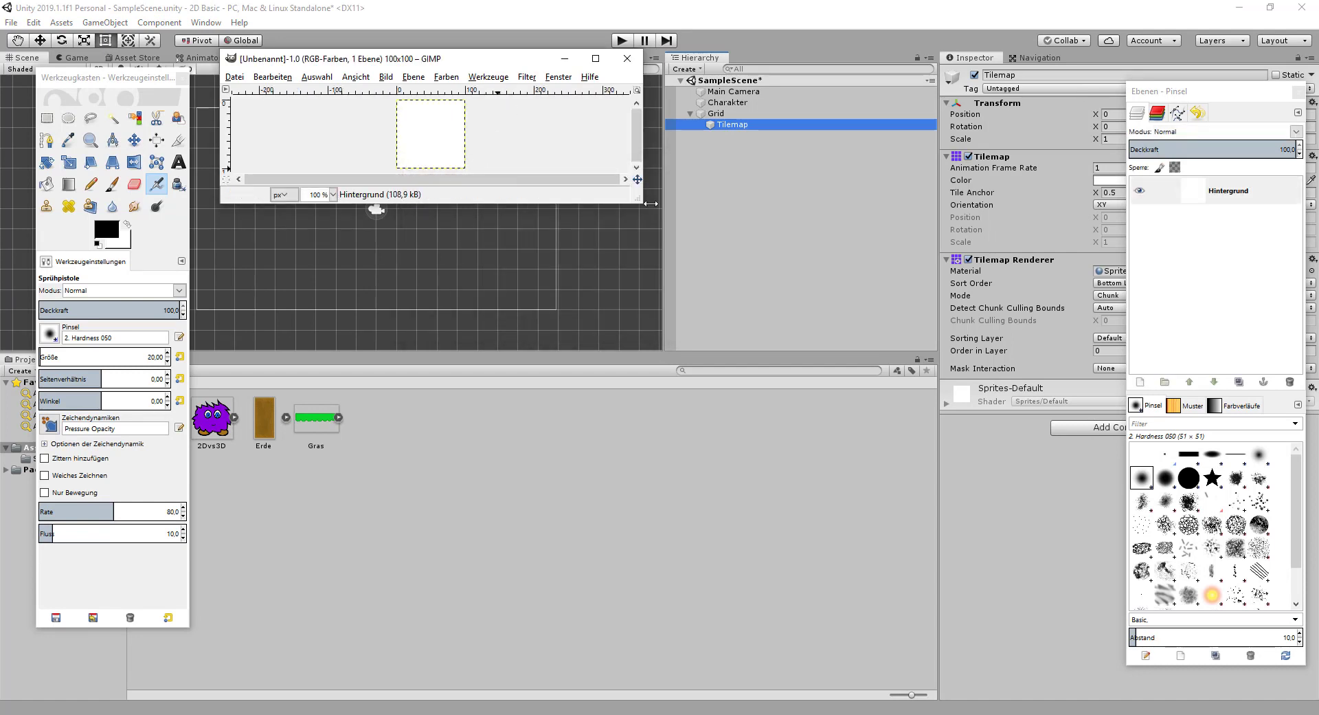
left_click_drag(650, 203, 984, 496)
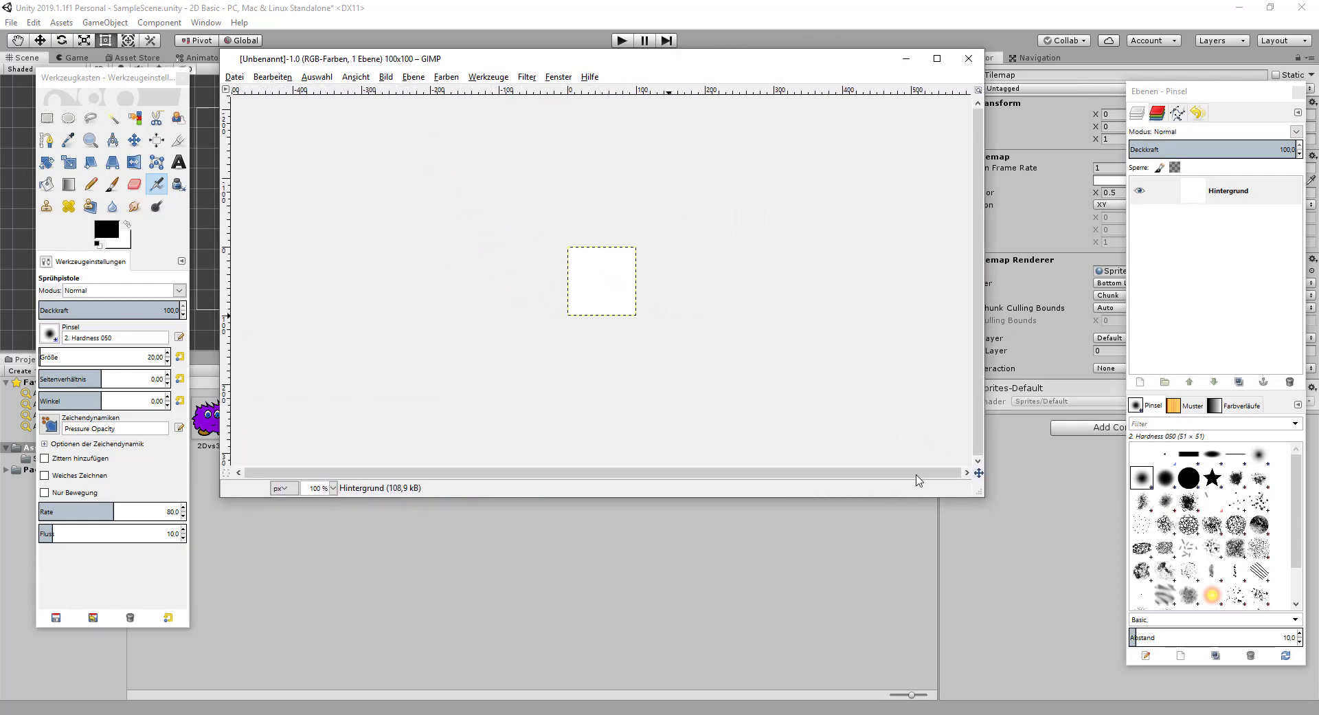
- Set the foreground colour to a brown, then to a lighter brown shade
left_click(106, 228)
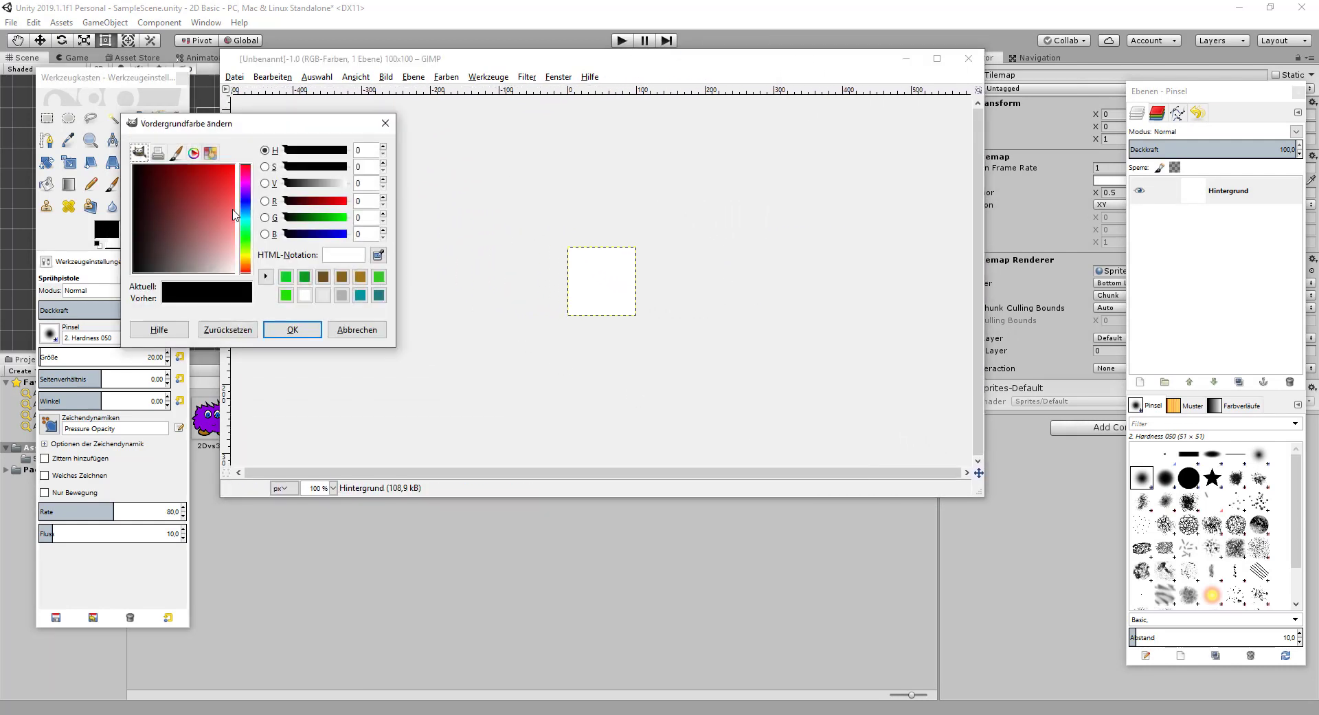
left_click(342, 276)
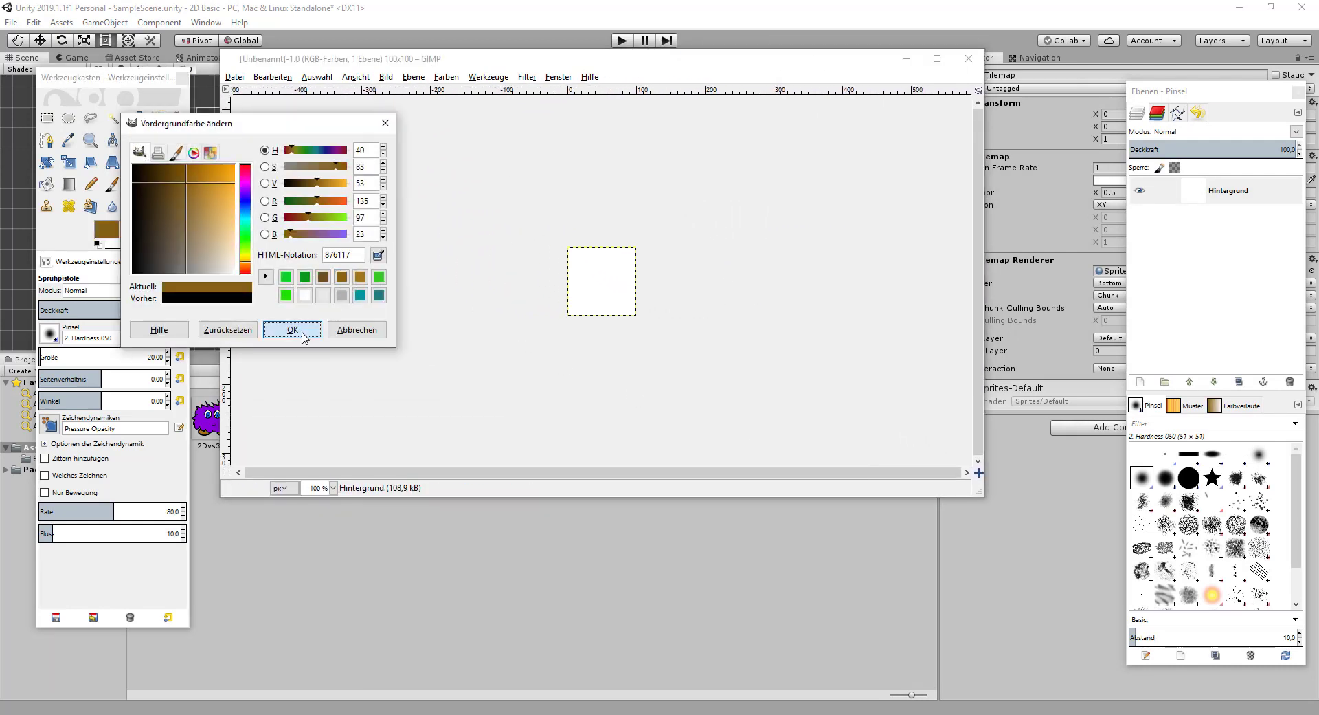
left_click(303, 336)
left_click(114, 231)
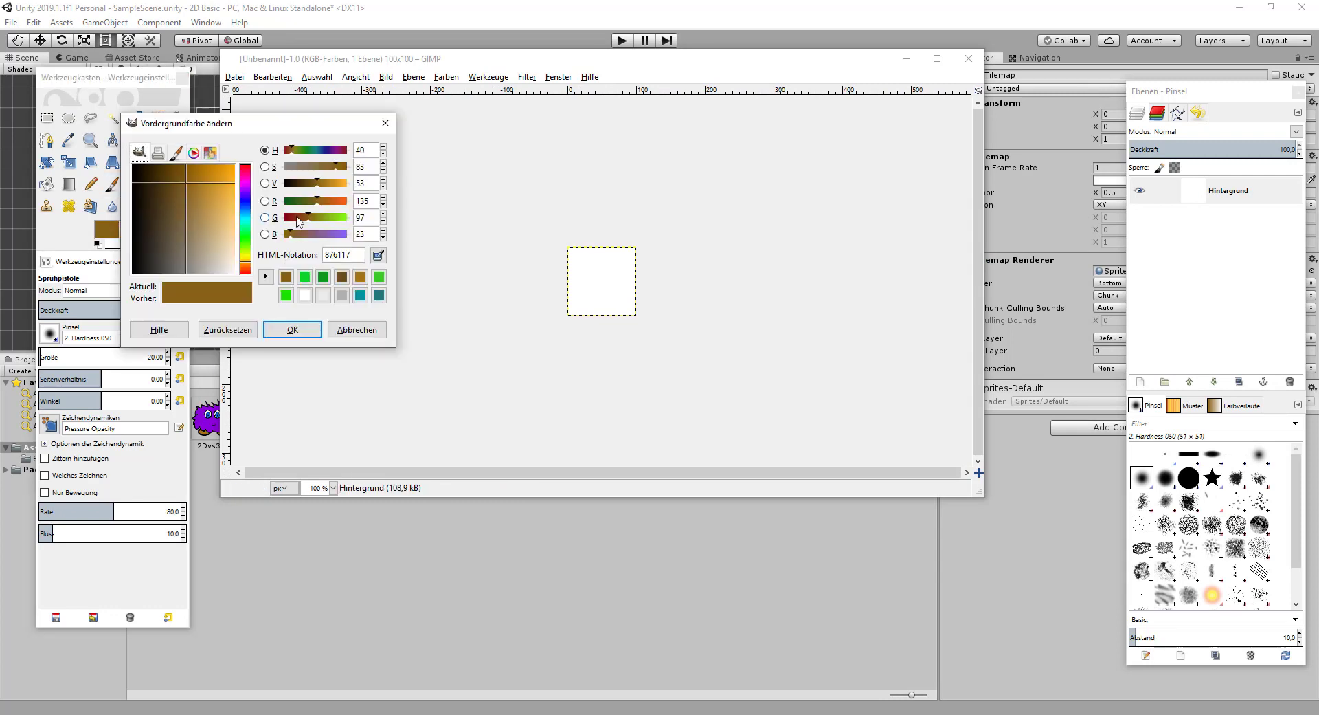
left_click(360, 276)
left_click(292, 329)
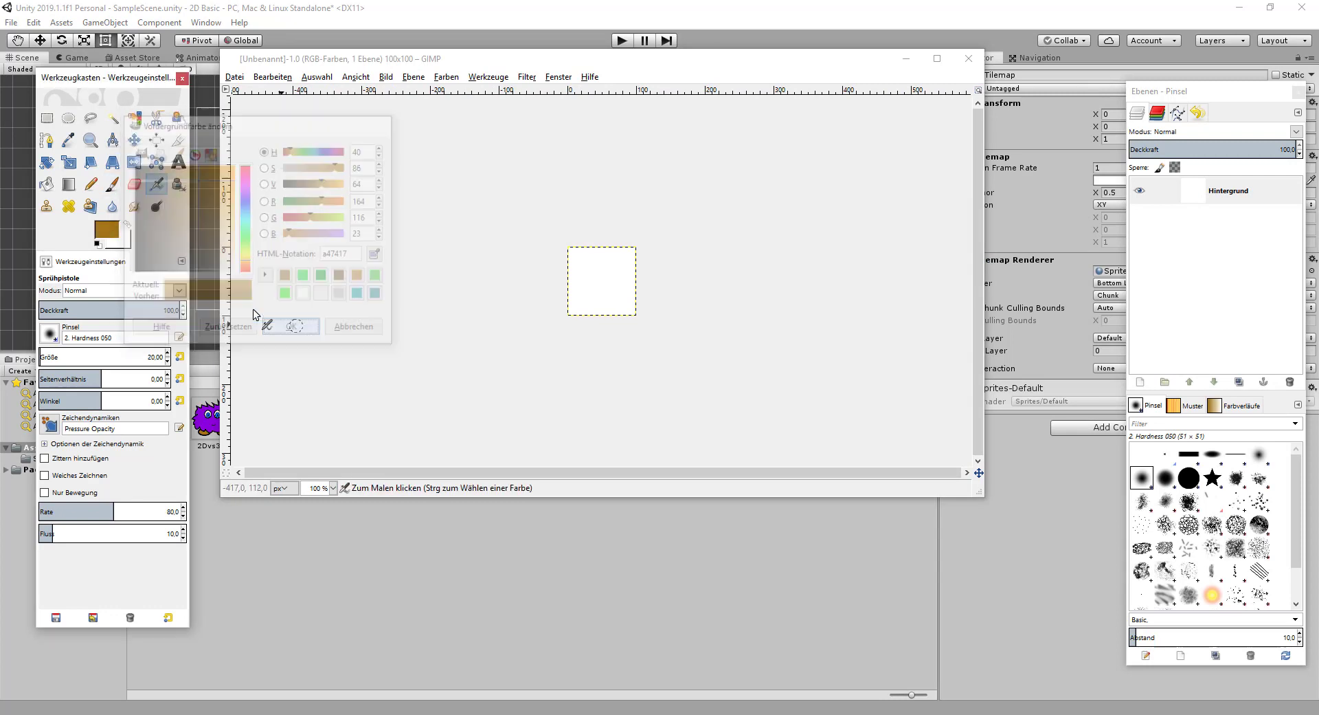
- Fill the image with brown and create a Tilemaps folder on the Desktop for export
left_click(282, 78)
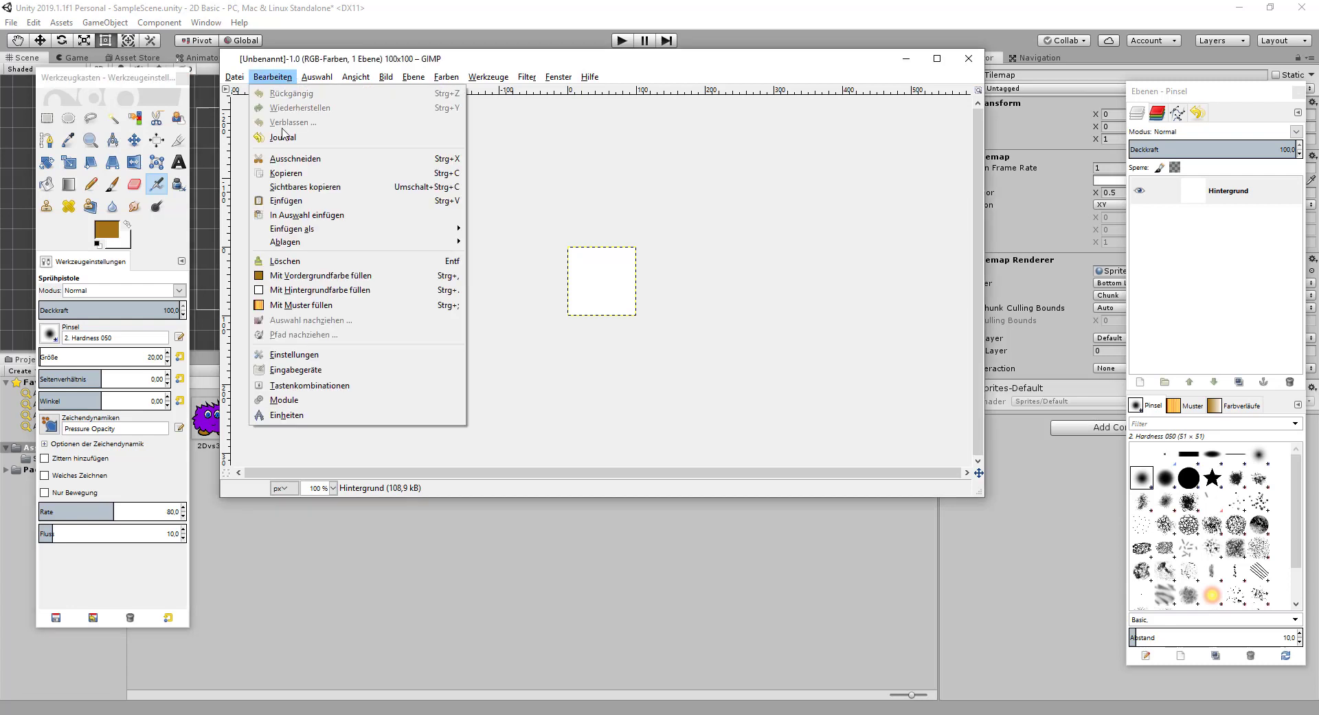
left_click(289, 276)
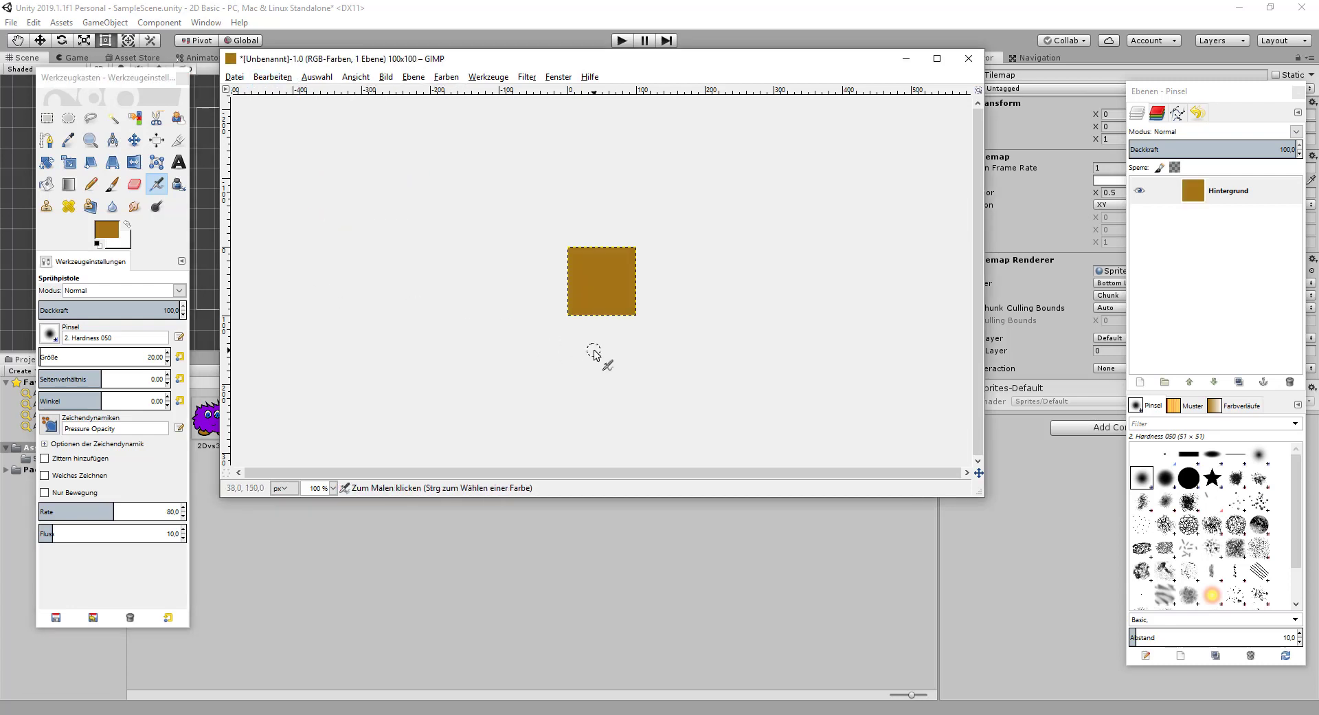
left_click(235, 78)
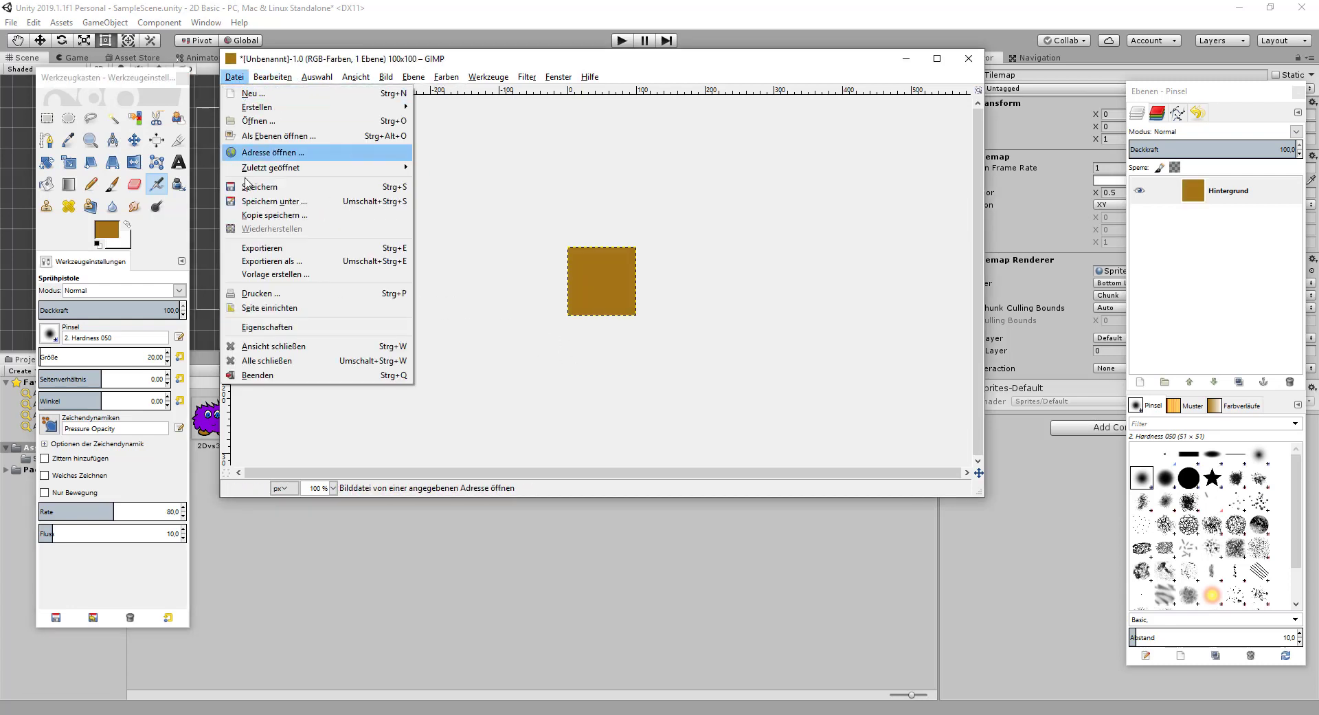
left_click(269, 262)
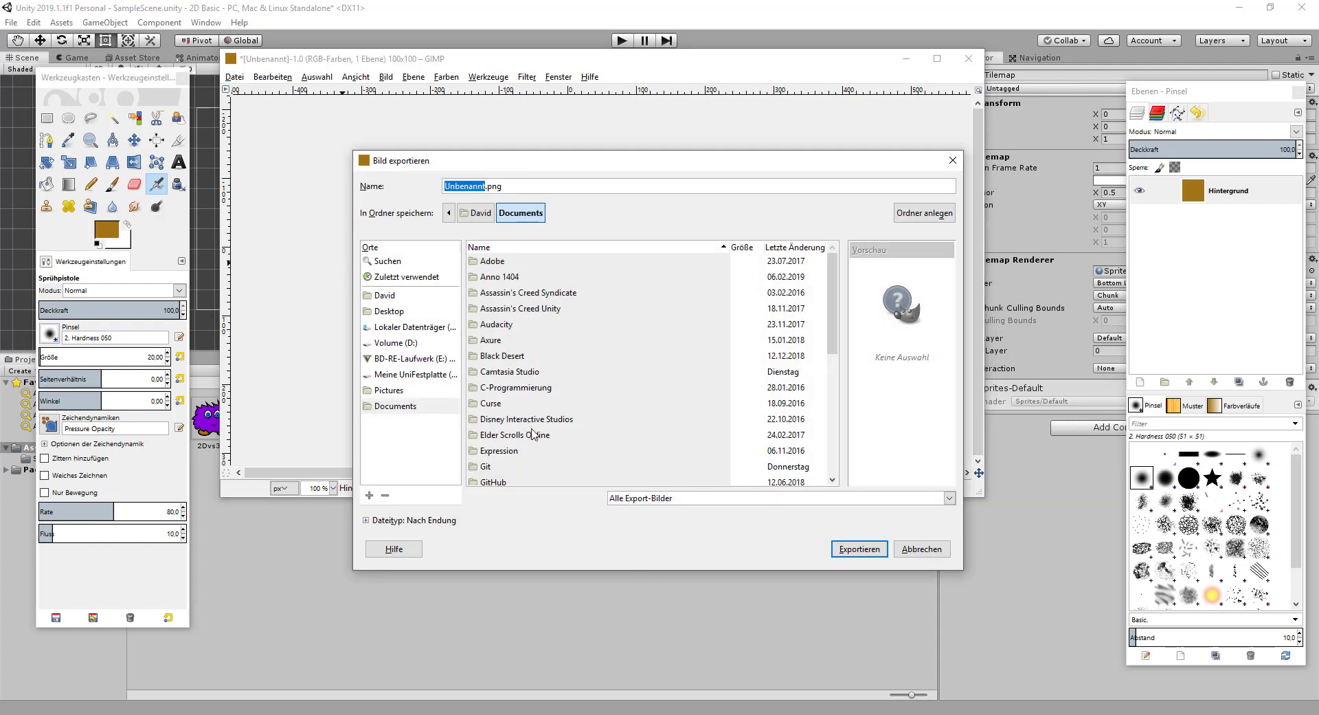
left_click(388, 314)
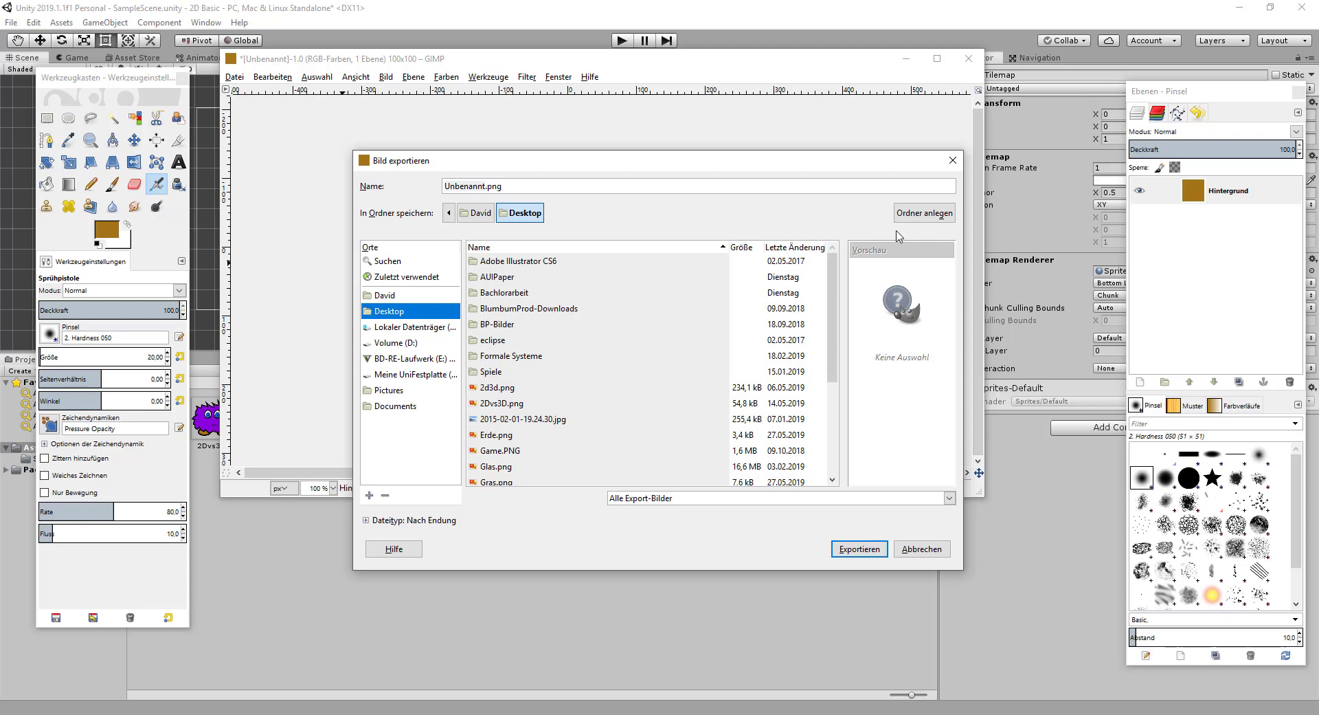
left_click(924, 218)
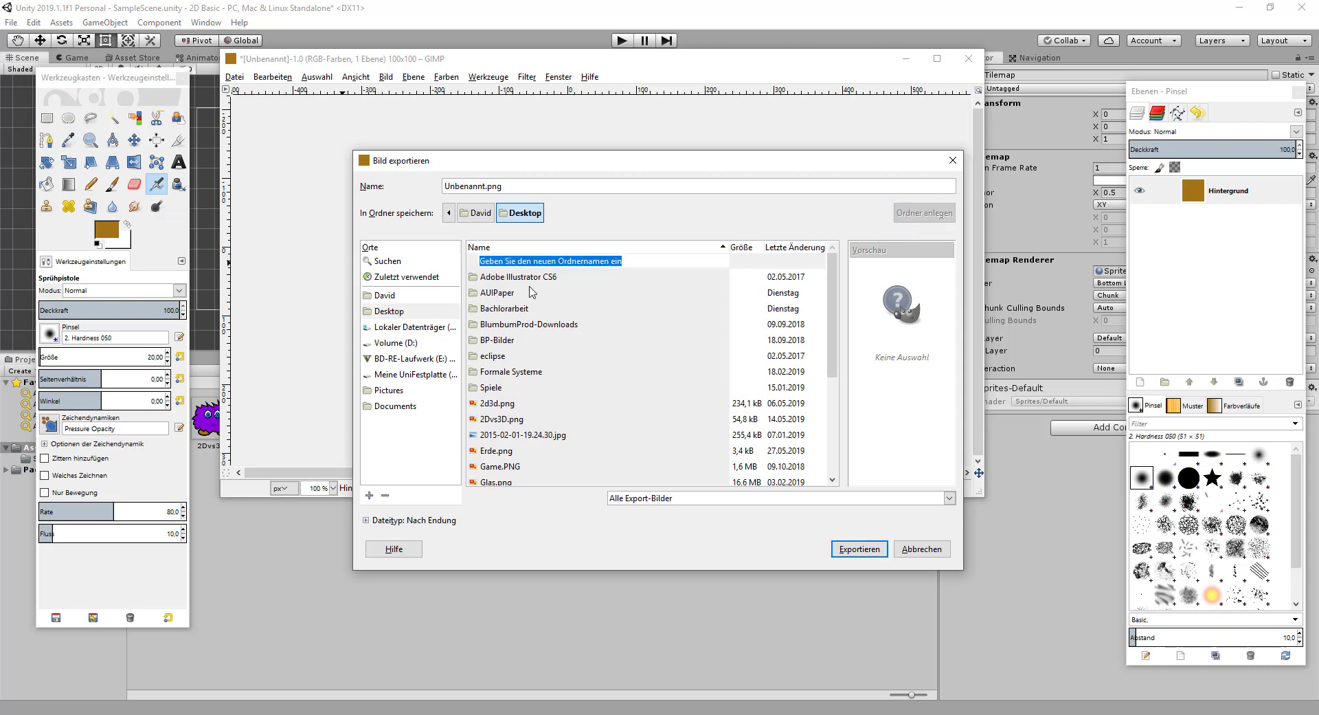
type("Tile")
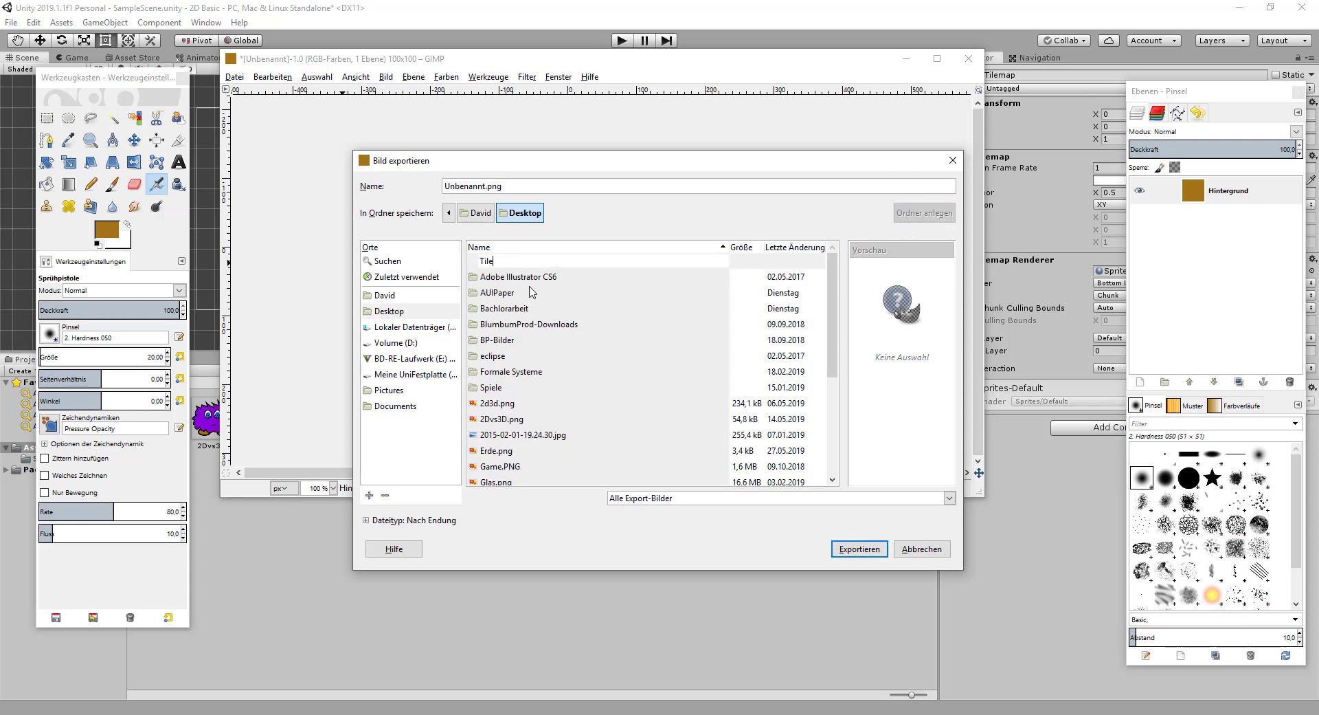
type("maps")
key("Return")
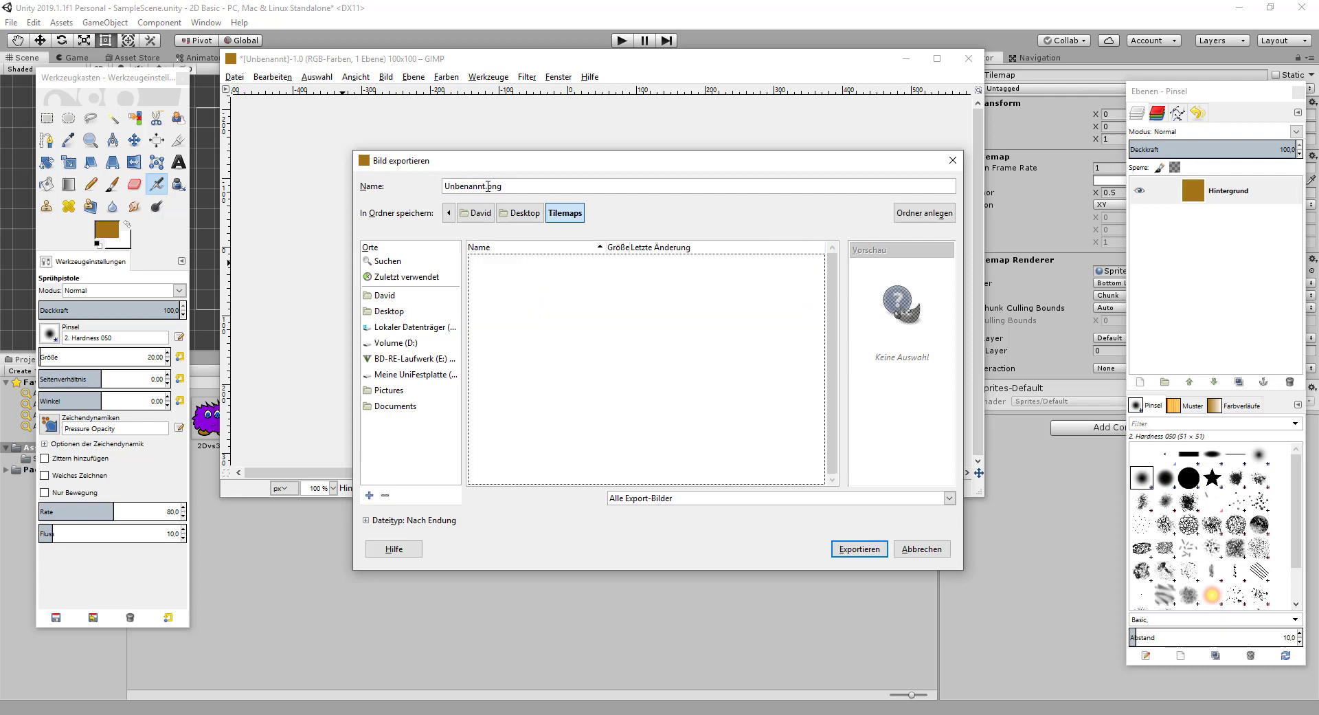
- Export the brown tile as Erde1.png with default PNG options
key("BackSpace")
key("BackSpace")
key("BackSpace")
key("BackSpace")
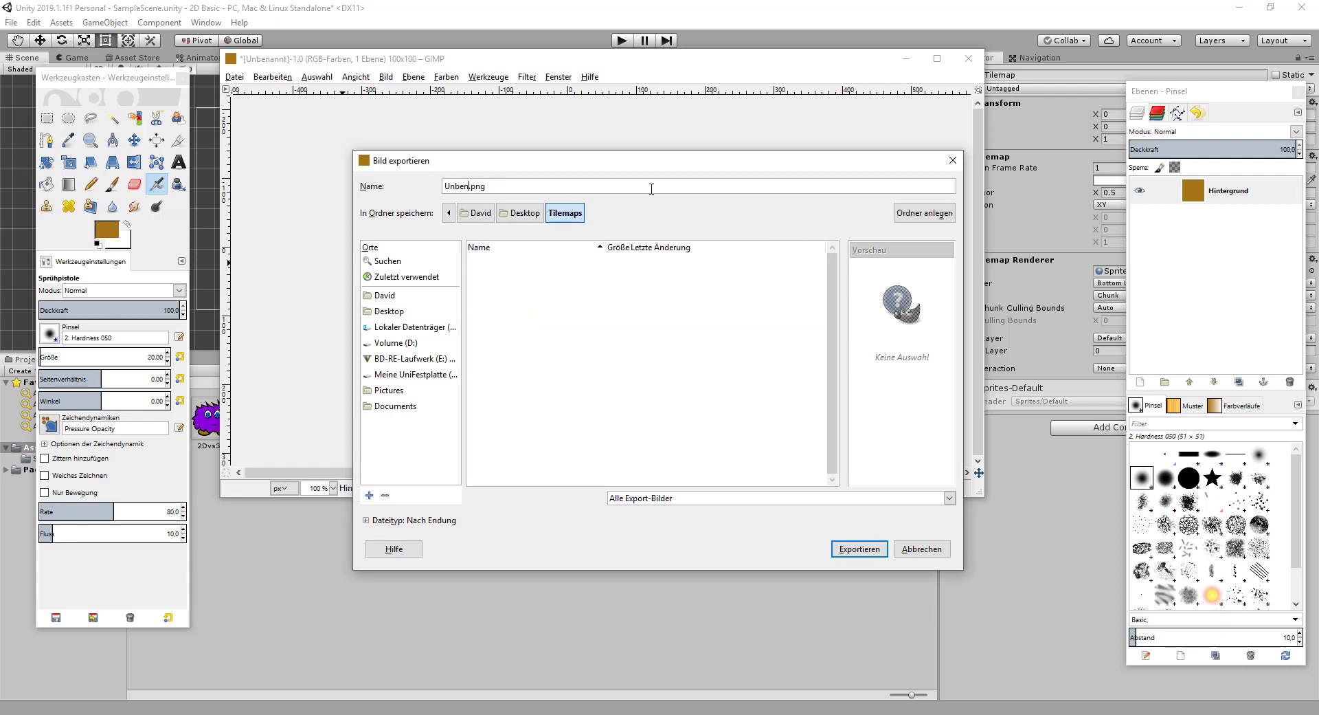
key("BackSpace")
key("BackSpace")
key("BackSpace")
type("Er")
key("BackSpace")
type("de1")
key("Return")
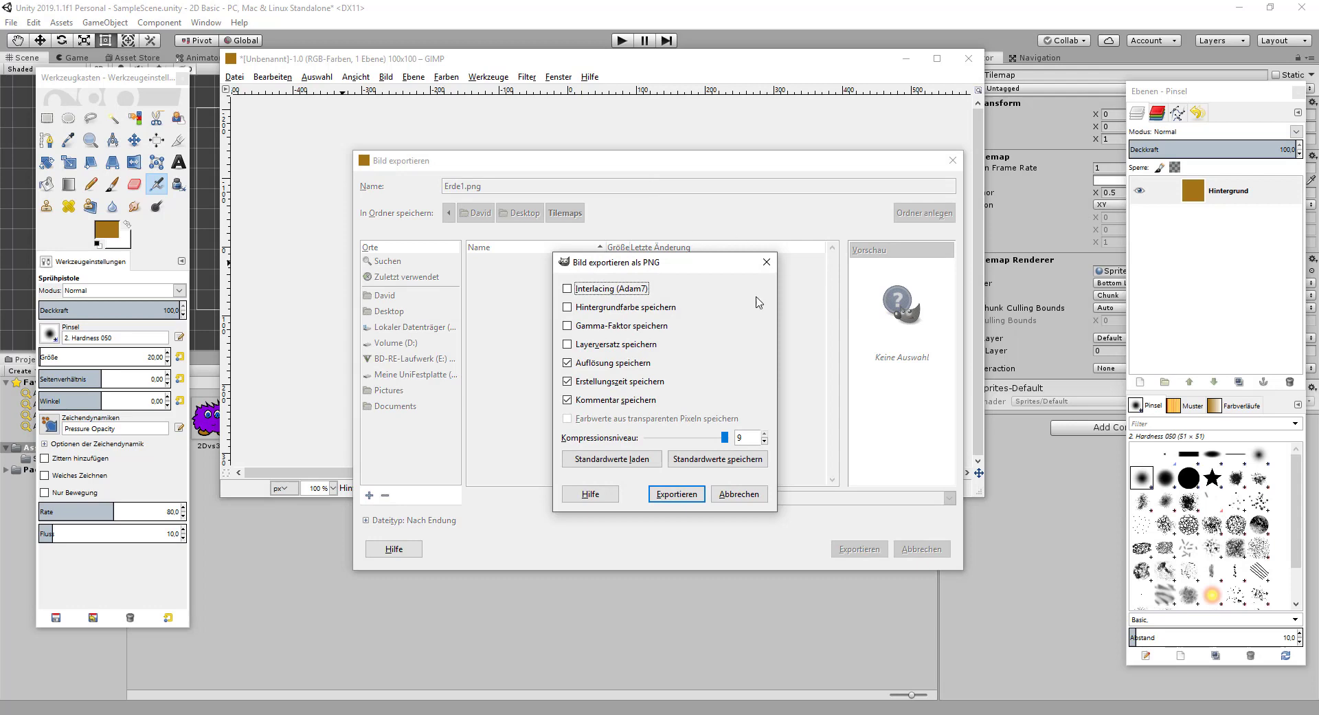
left_click(675, 500)
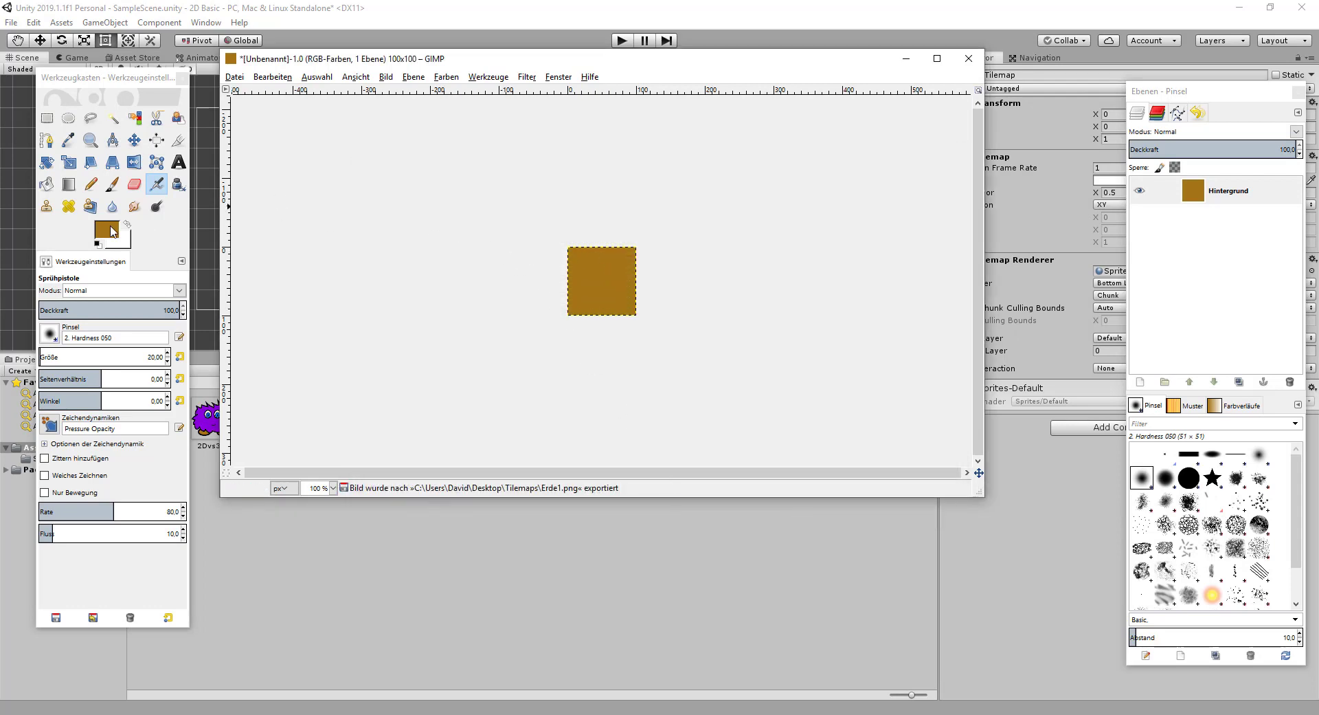
- Fill a narrow strip along the tile's left edge with a darker brown
left_click(47, 117)
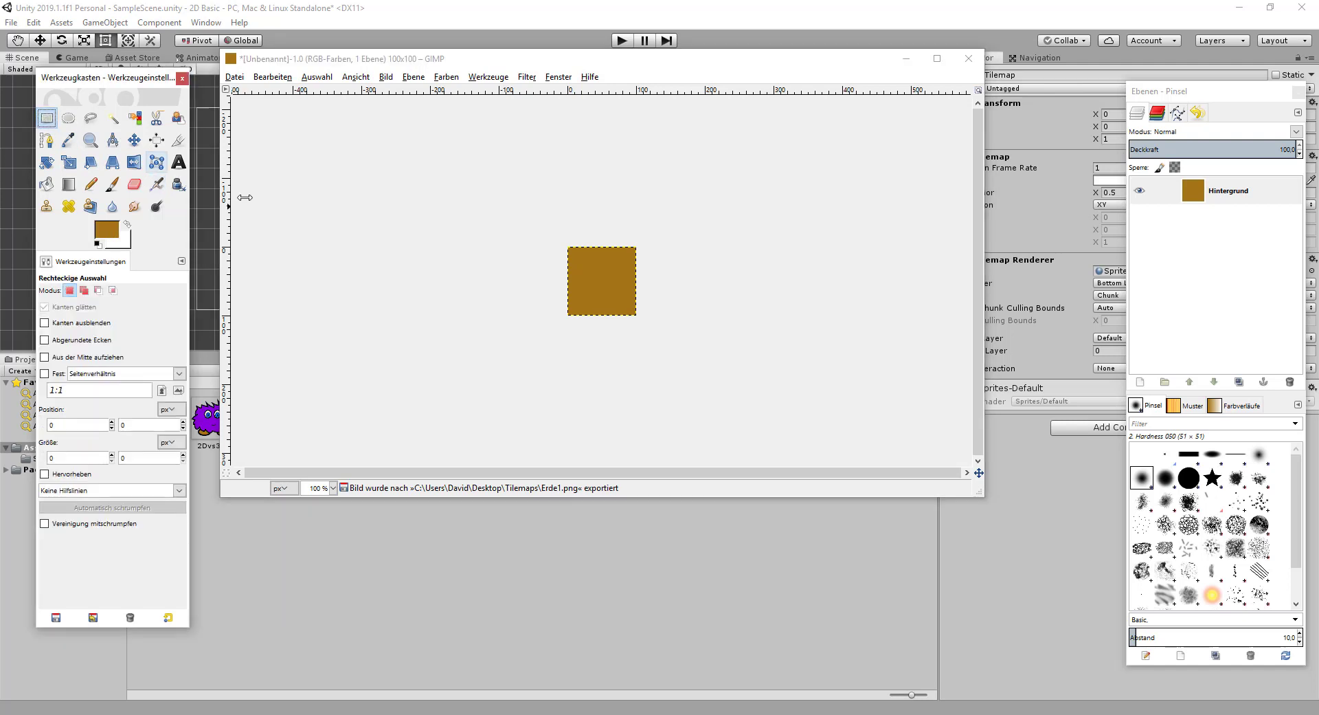
left_click(564, 241)
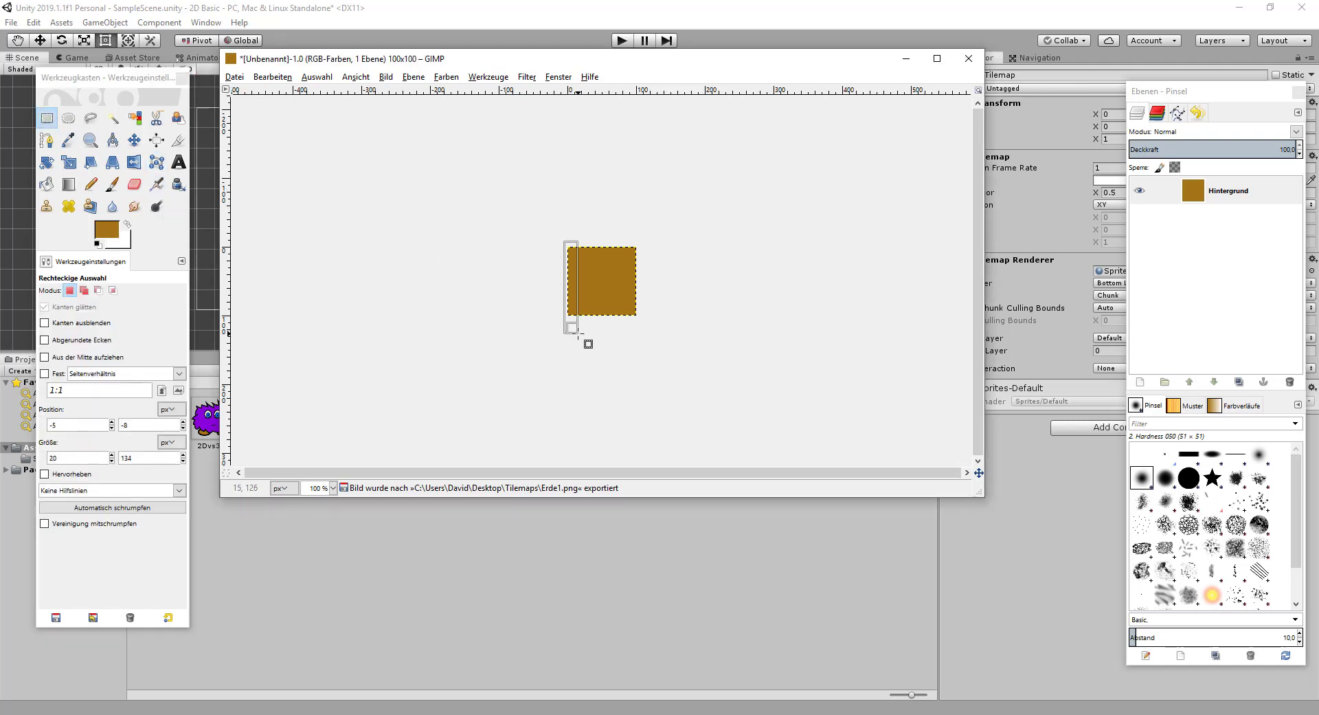
left_click_drag(587, 344, 583, 341)
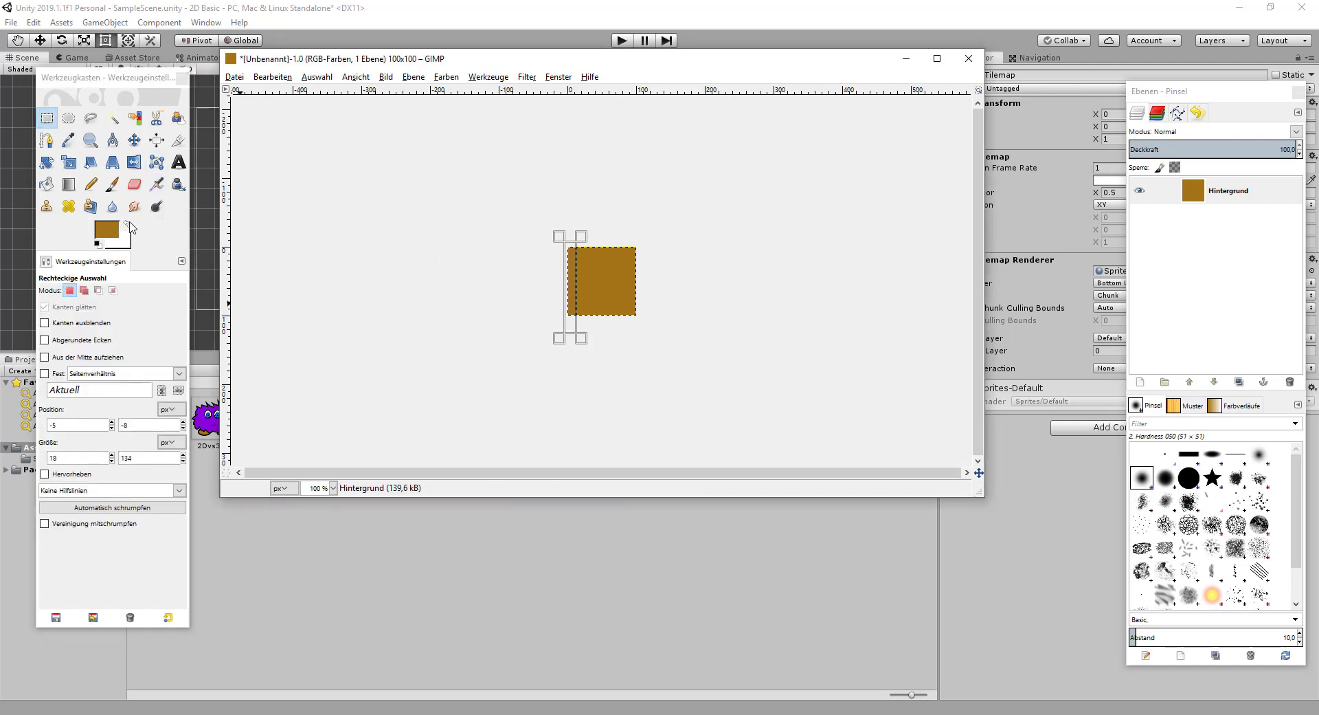
left_click(107, 229)
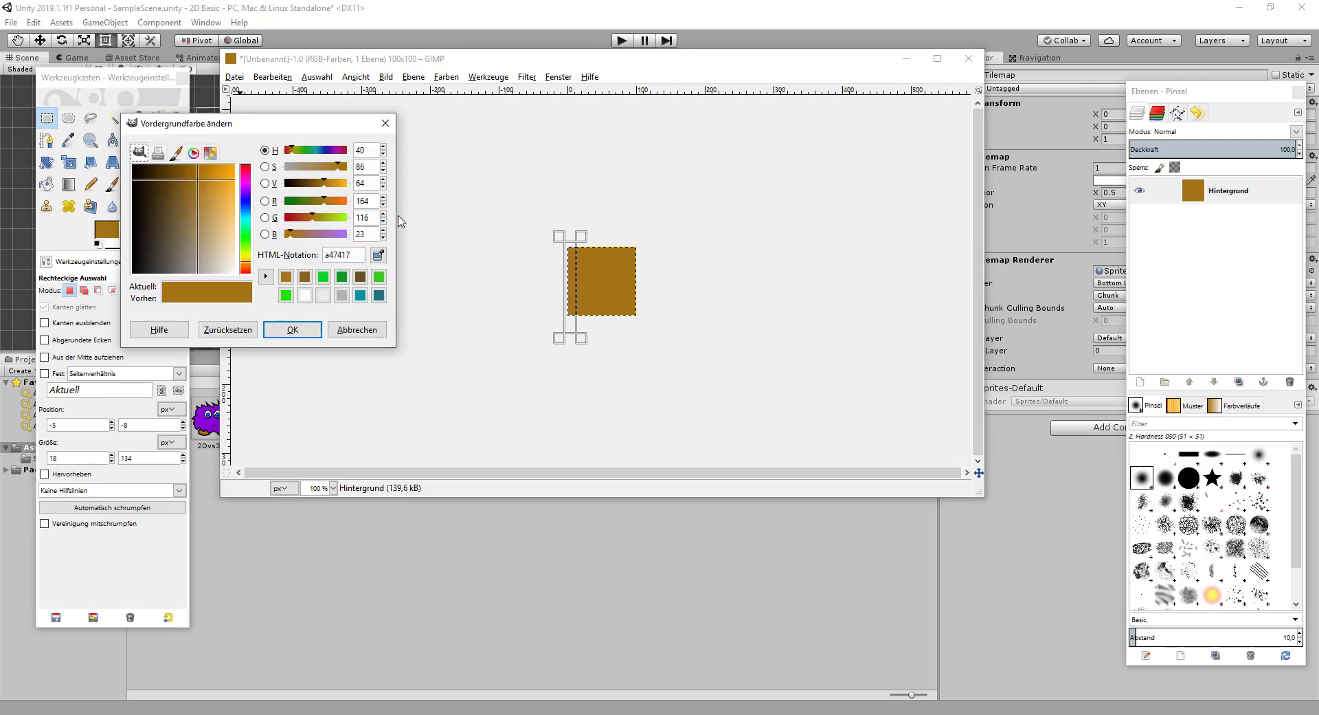
left_click(305, 277)
left_click(292, 329)
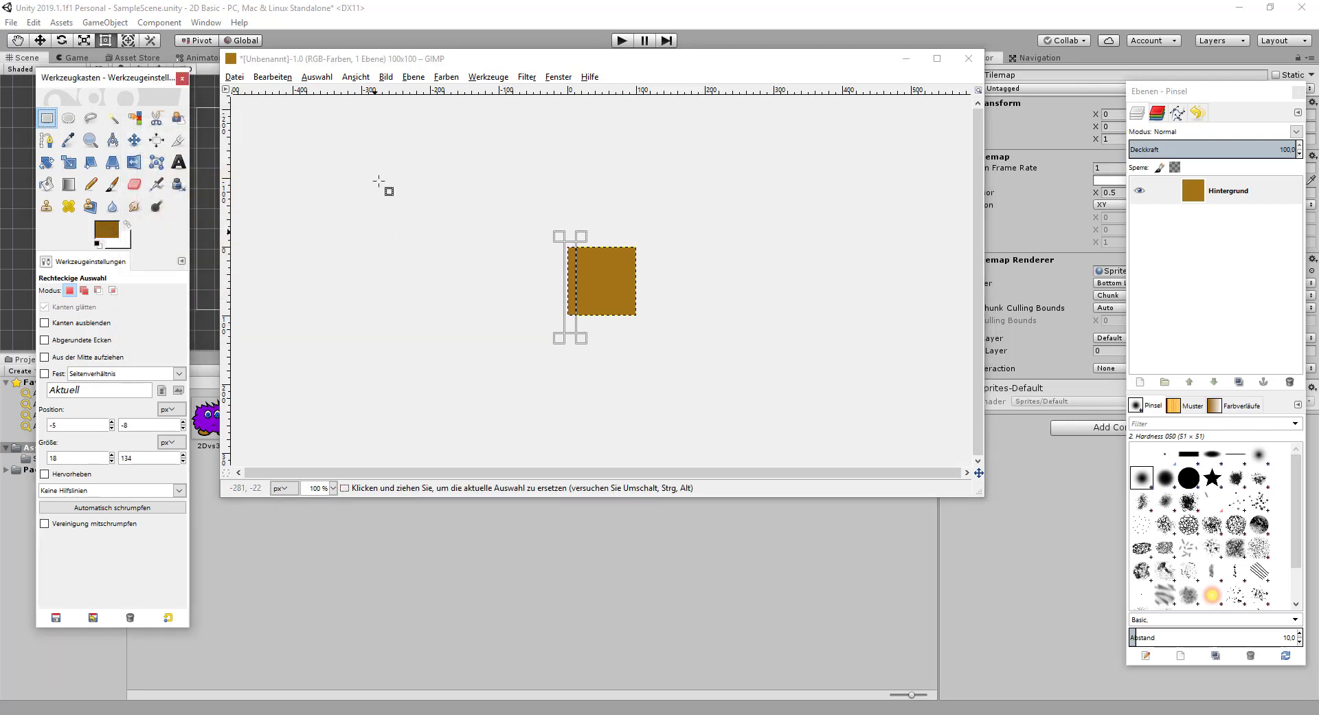
left_click(271, 76)
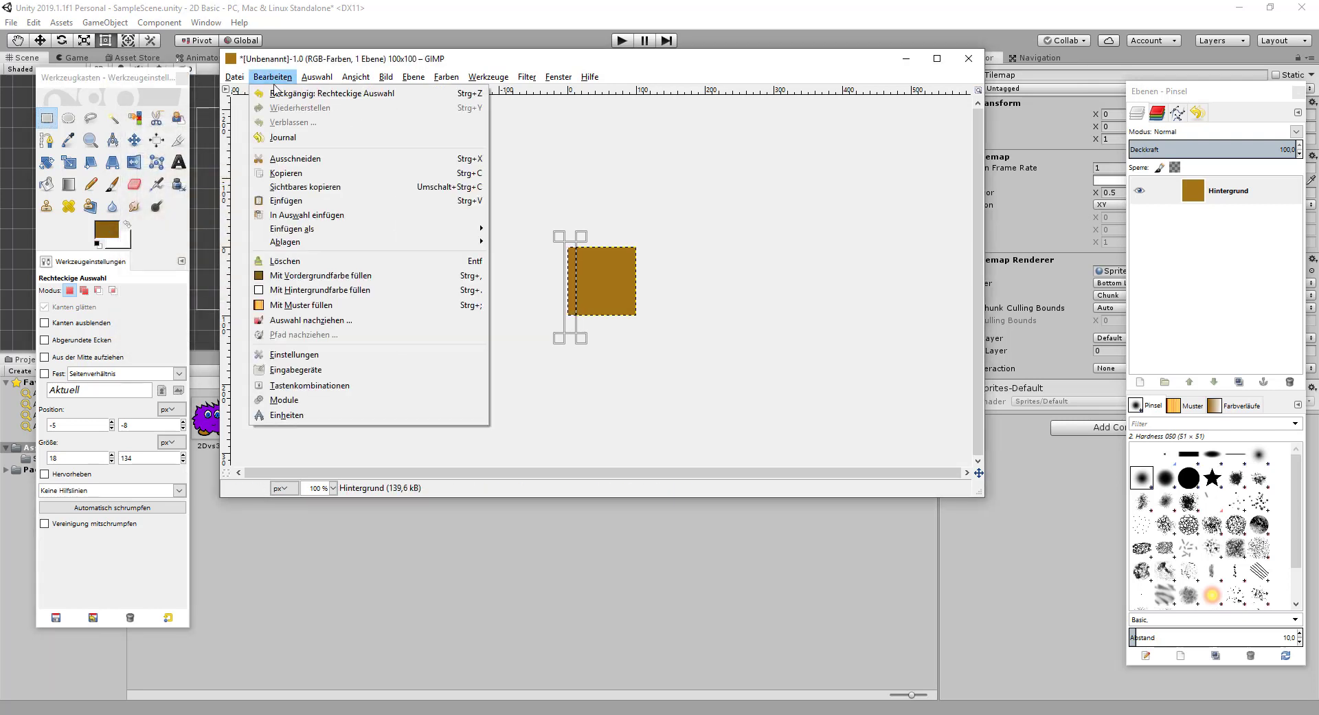
left_click(370, 273)
left_click(472, 225)
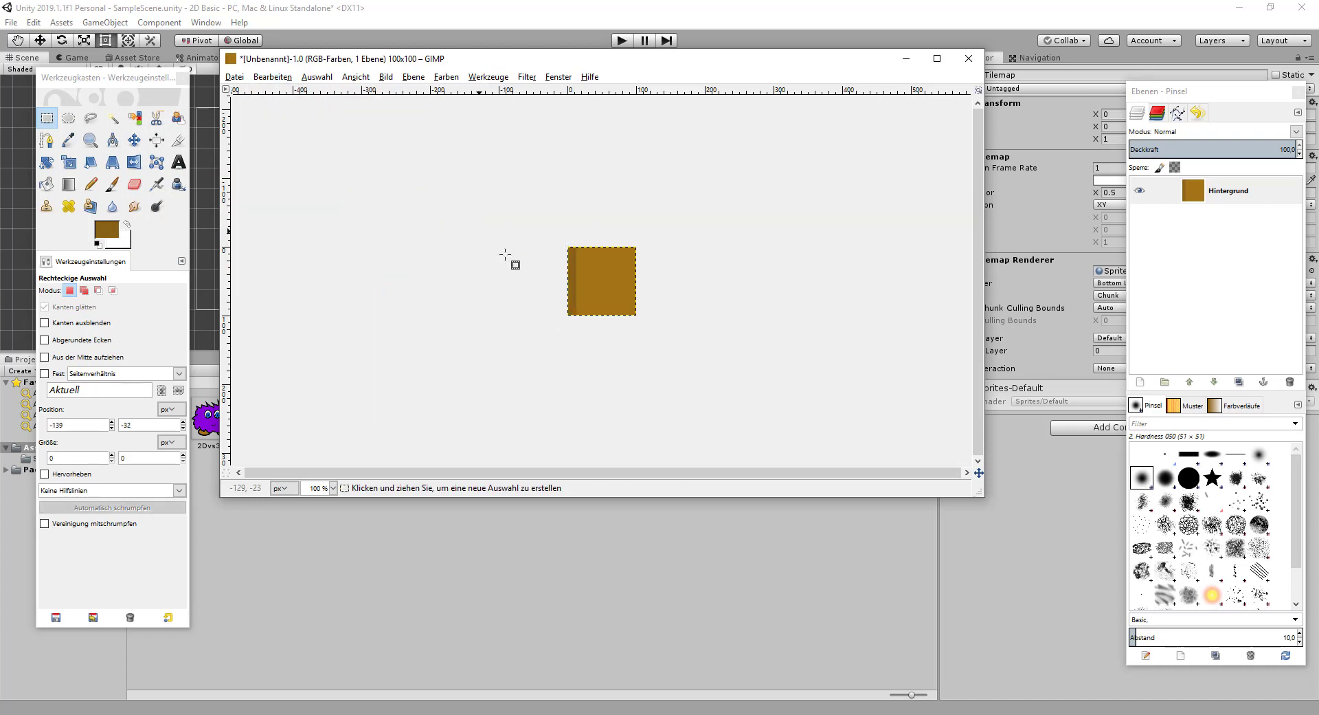
- Export the edged tile as Erde2.png
left_click(235, 78)
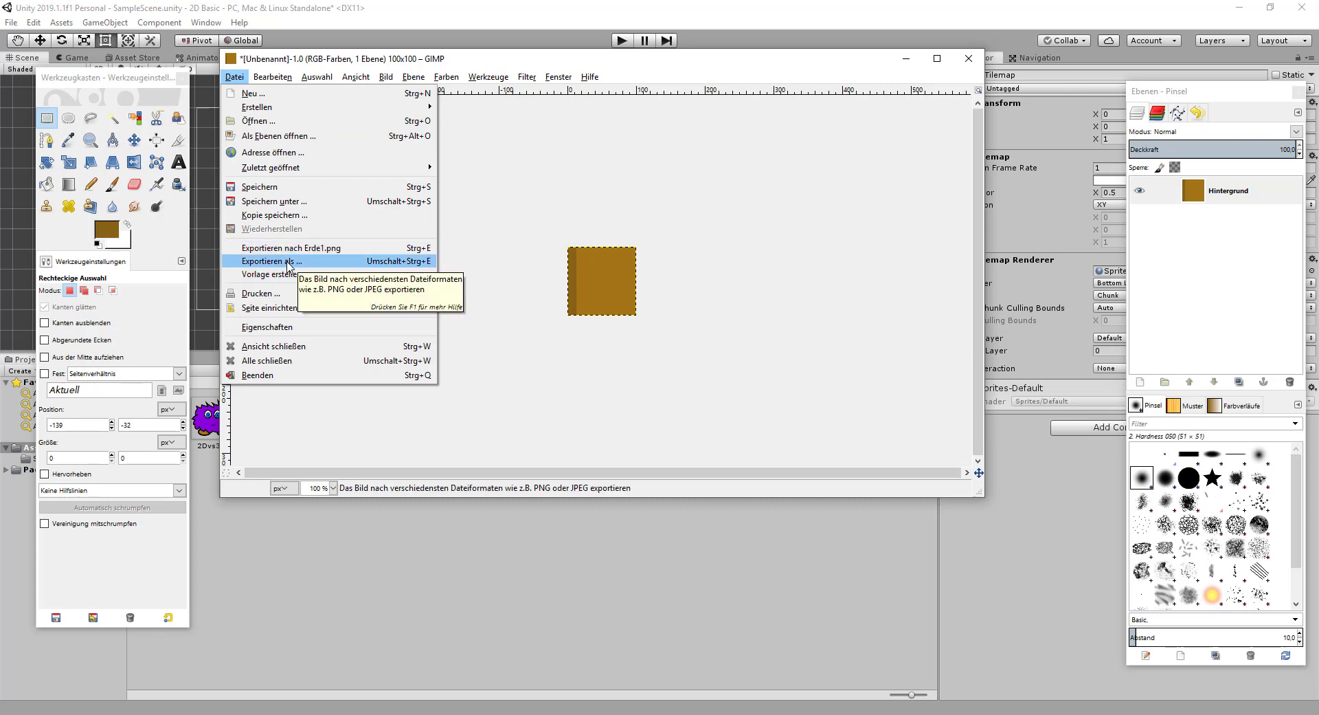
left_click(289, 264)
left_click(464, 185)
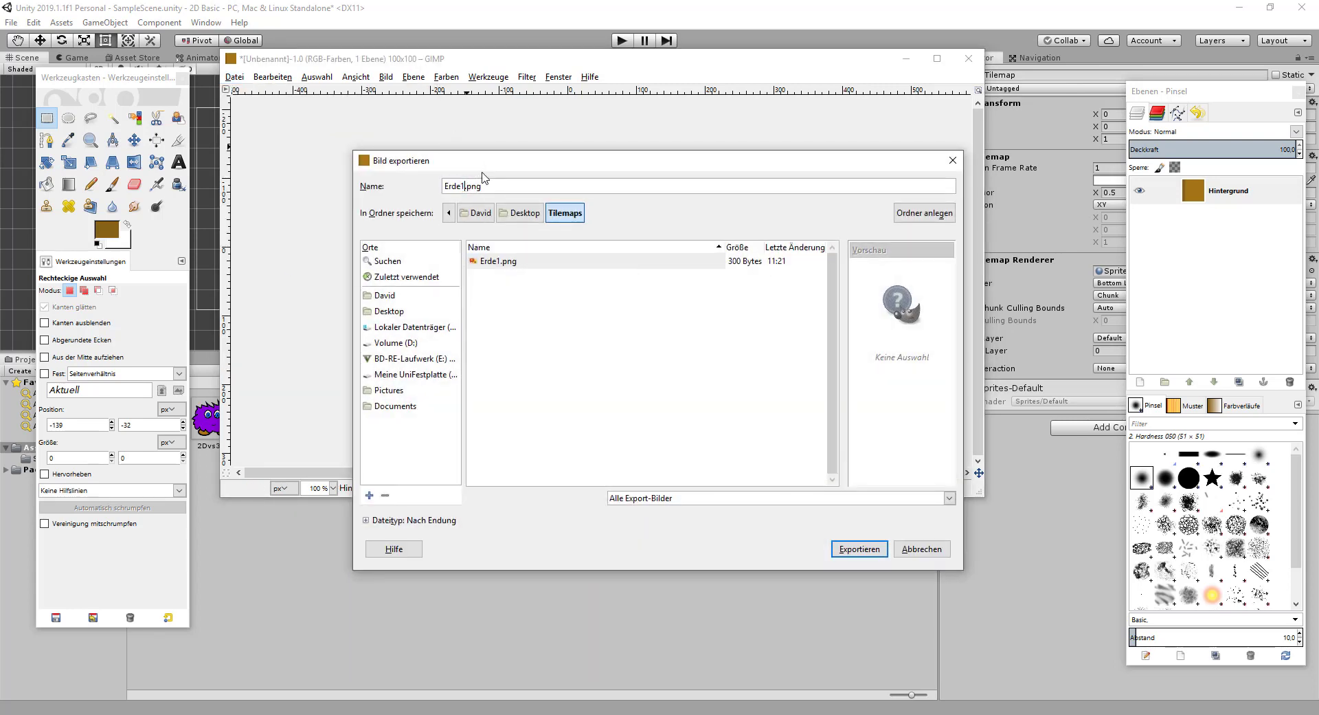
type("2")
key("Return")
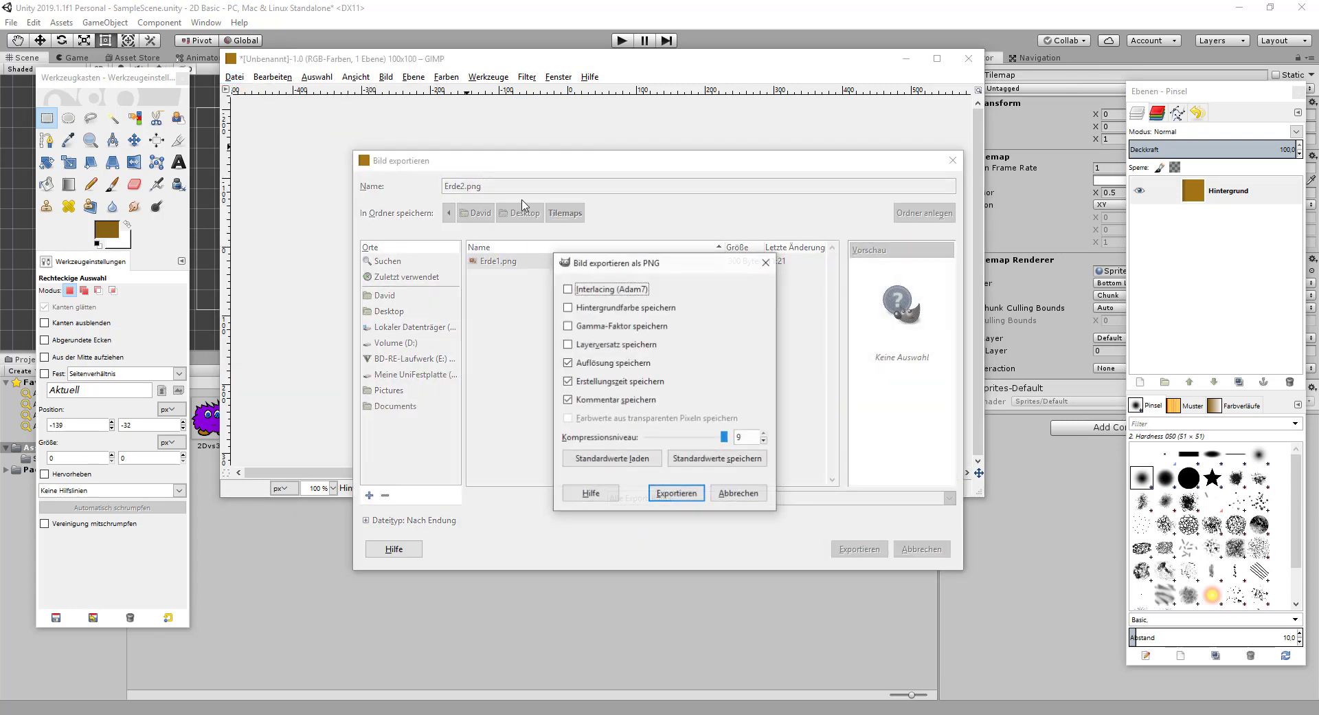
left_click(678, 496)
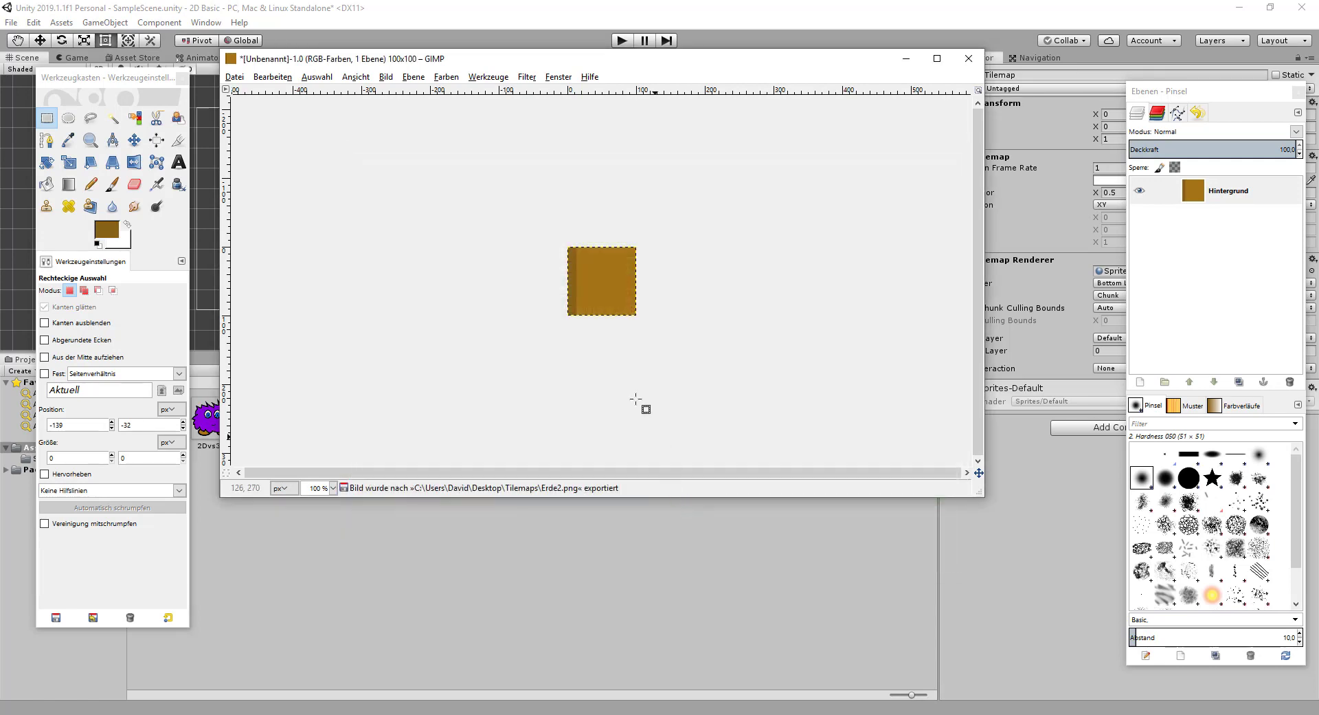
- Flip the tile horizontally and export it as Erde3.png
left_click(385, 77)
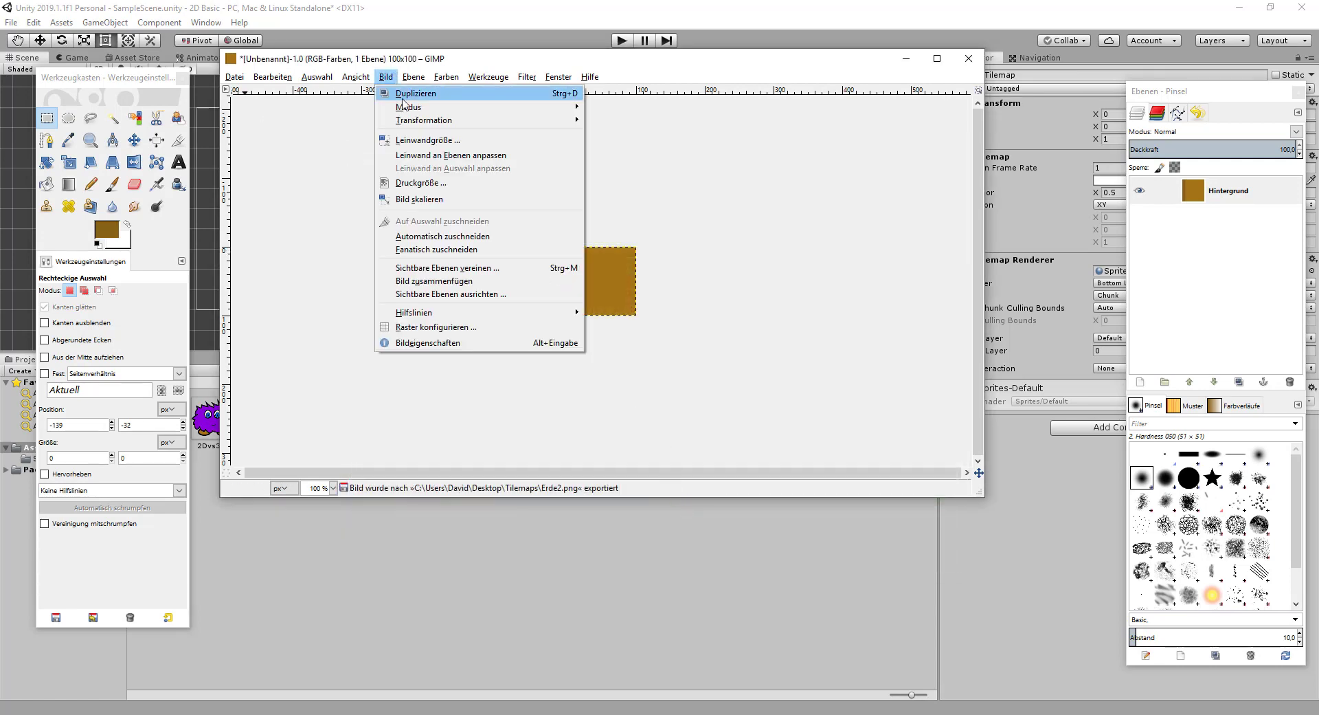
mouse_move(477, 123)
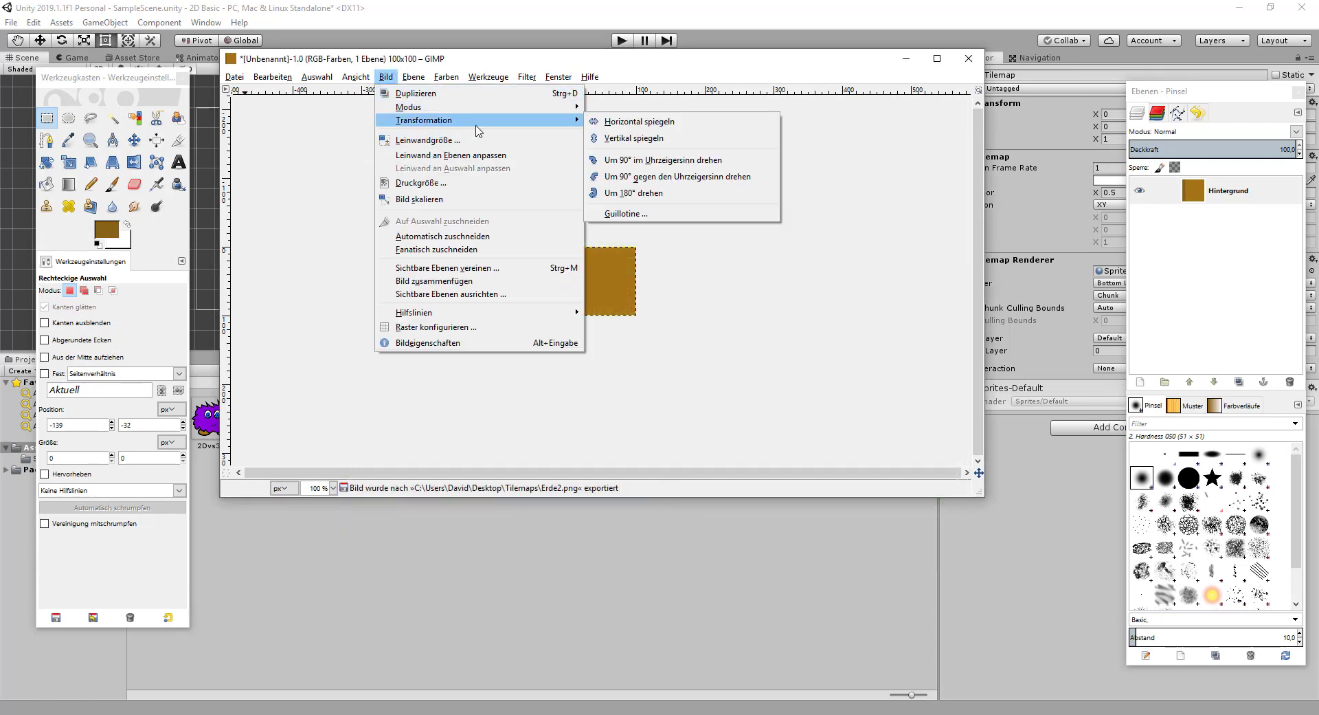
left_click(656, 122)
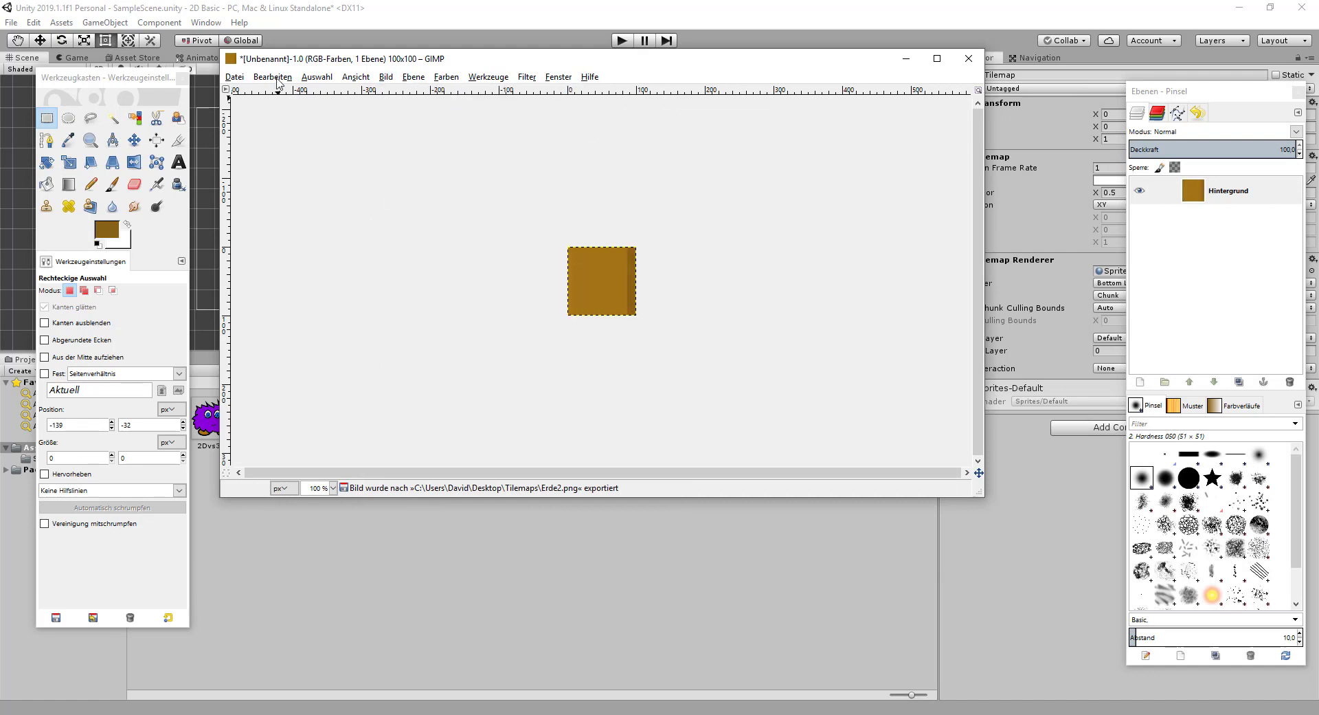
left_click(235, 76)
left_click(286, 261)
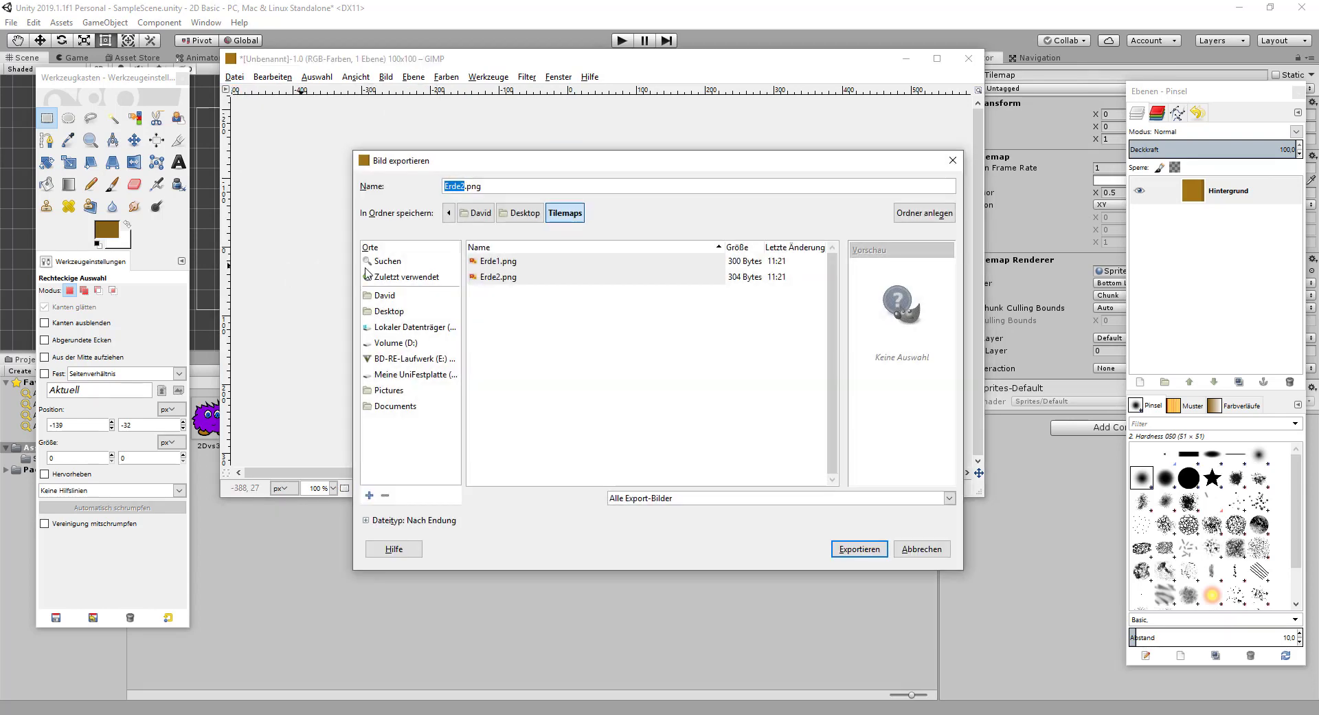
key("BackSpace")
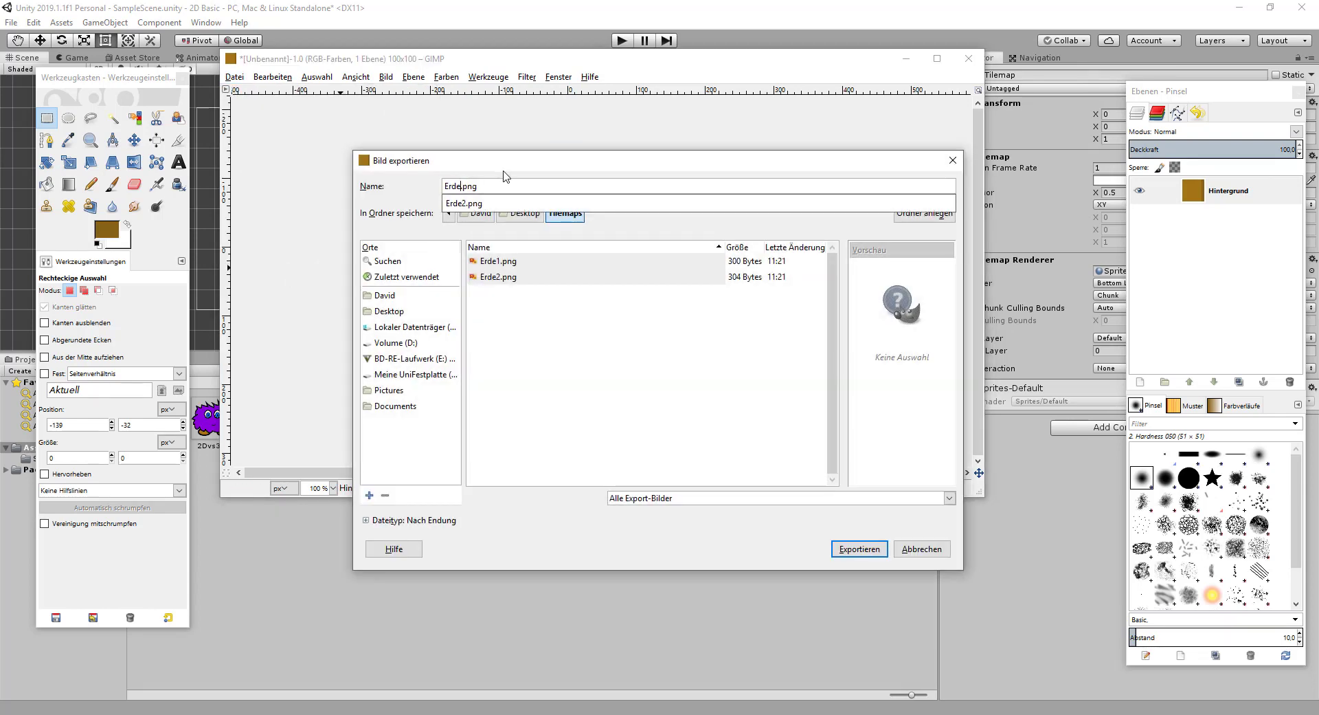
type("3")
key("Return")
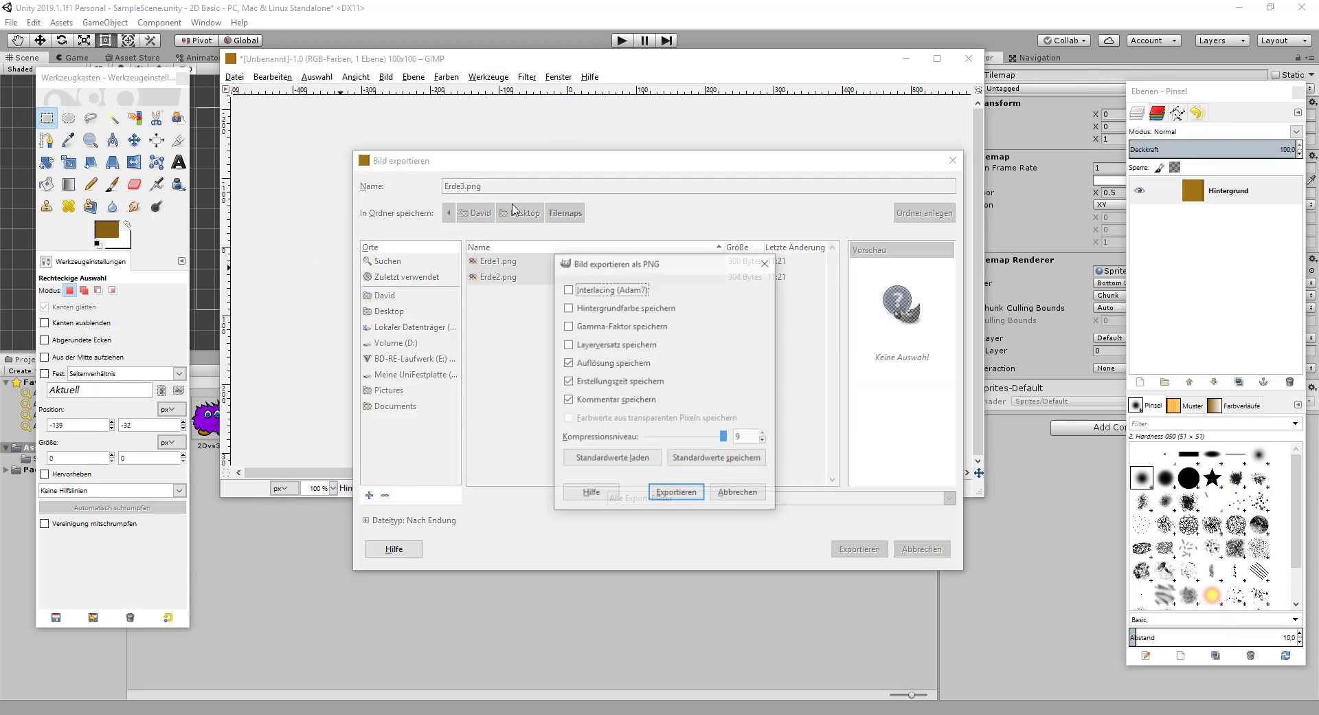
left_click(674, 494)
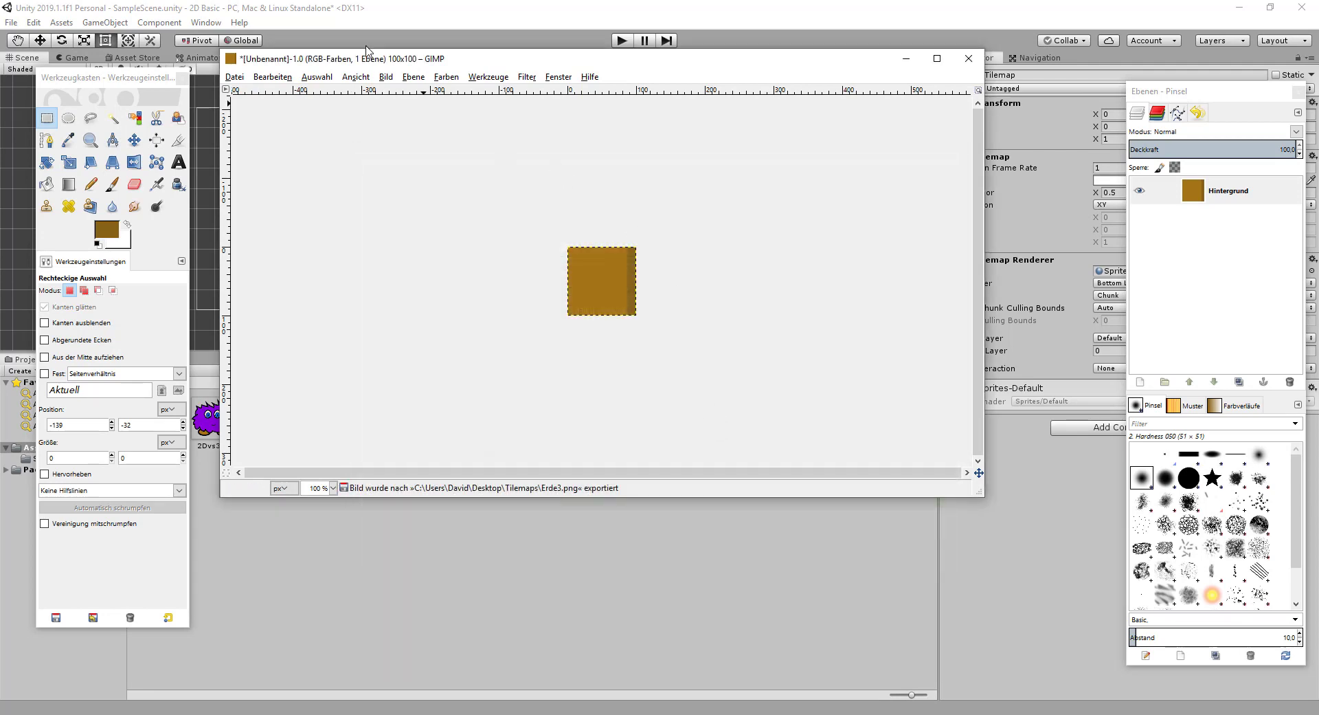
- Rotate the tile 90° clockwise so the darker edge runs along the bottom
left_click(385, 77)
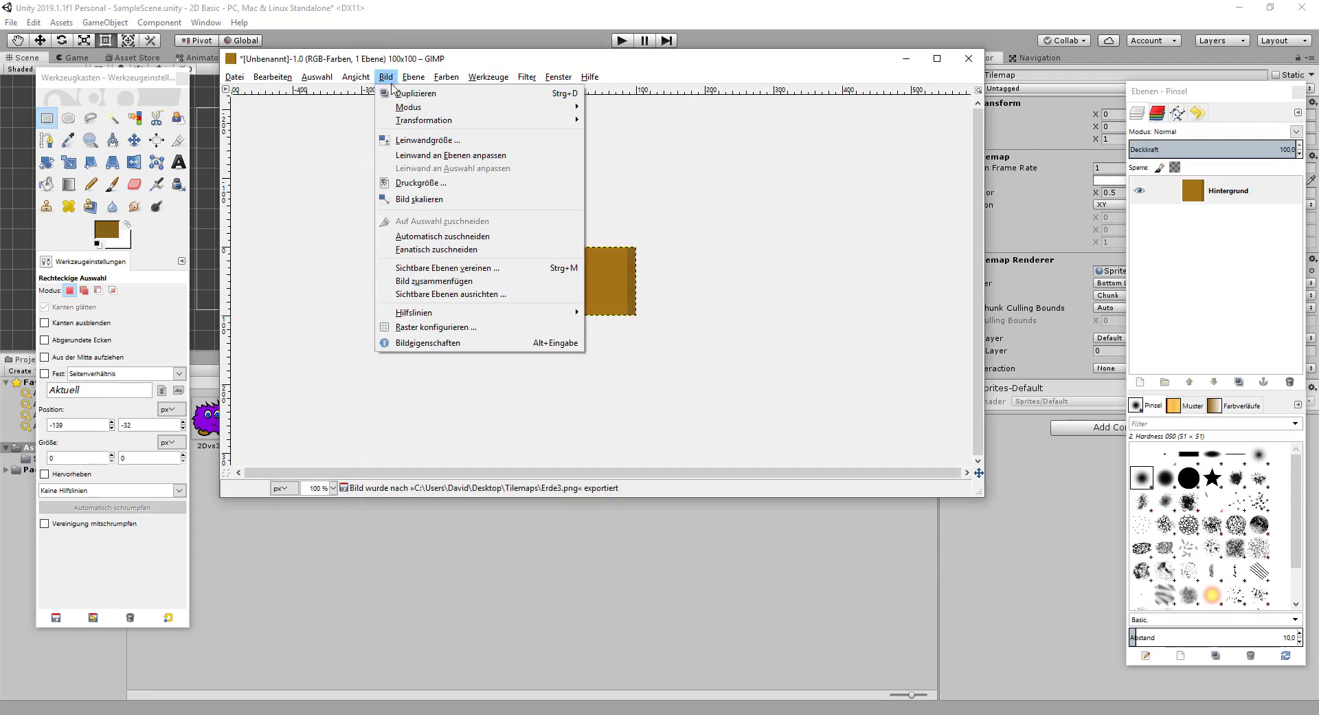
mouse_move(407, 122)
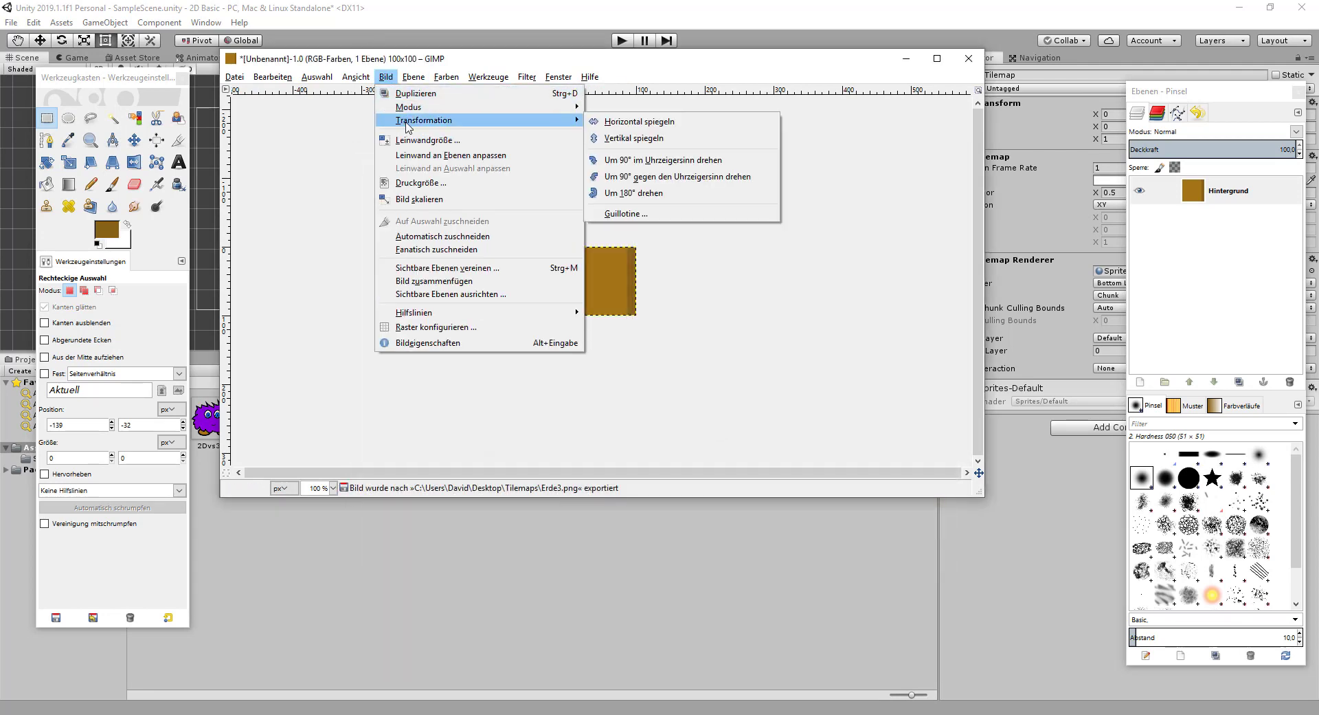
left_click(673, 159)
left_click(243, 77)
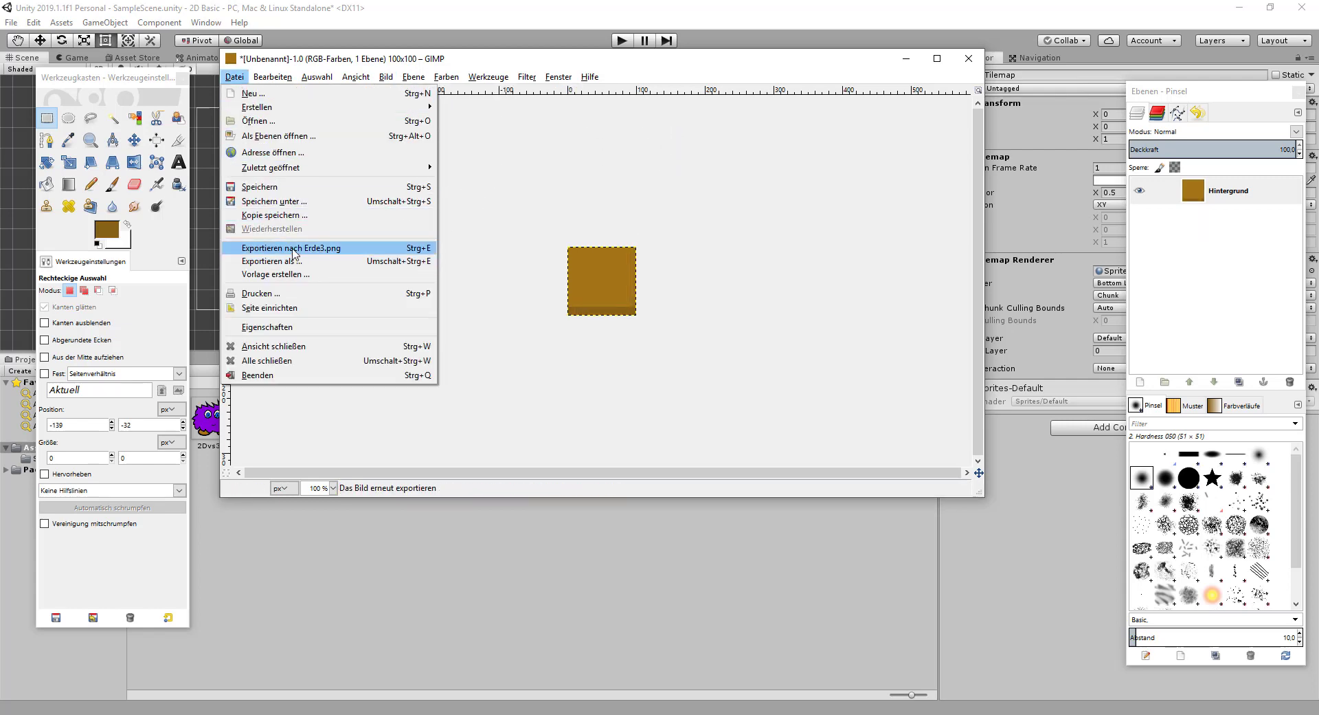
- Export the bottom-edged tile as Erde4.png
left_click(275, 261)
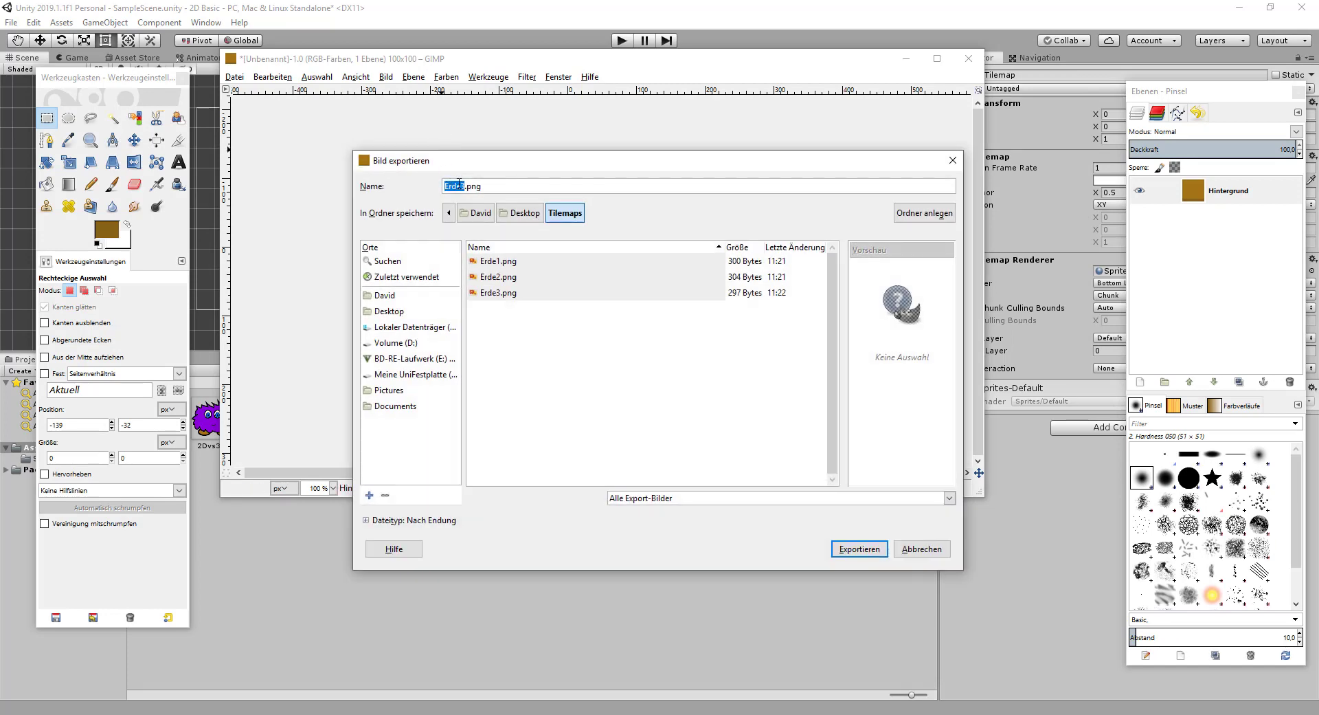
type("4")
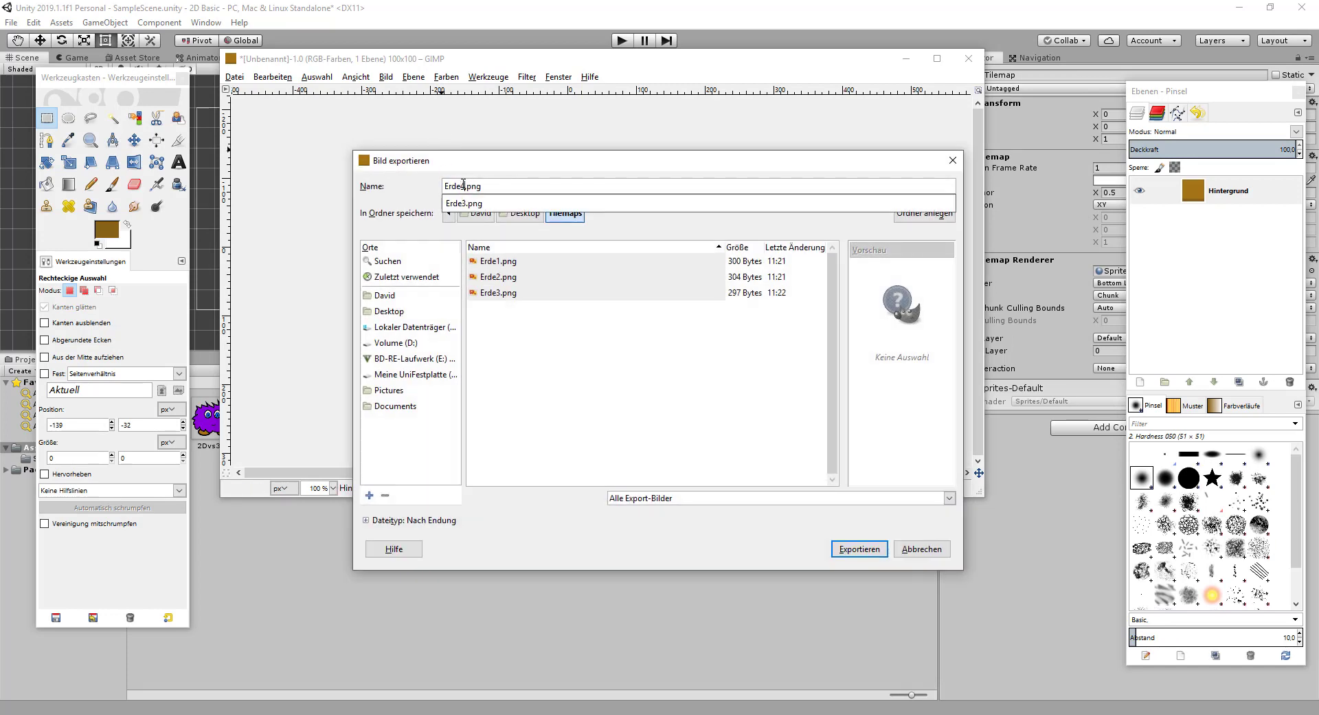
left_click(859, 548)
left_click(659, 490)
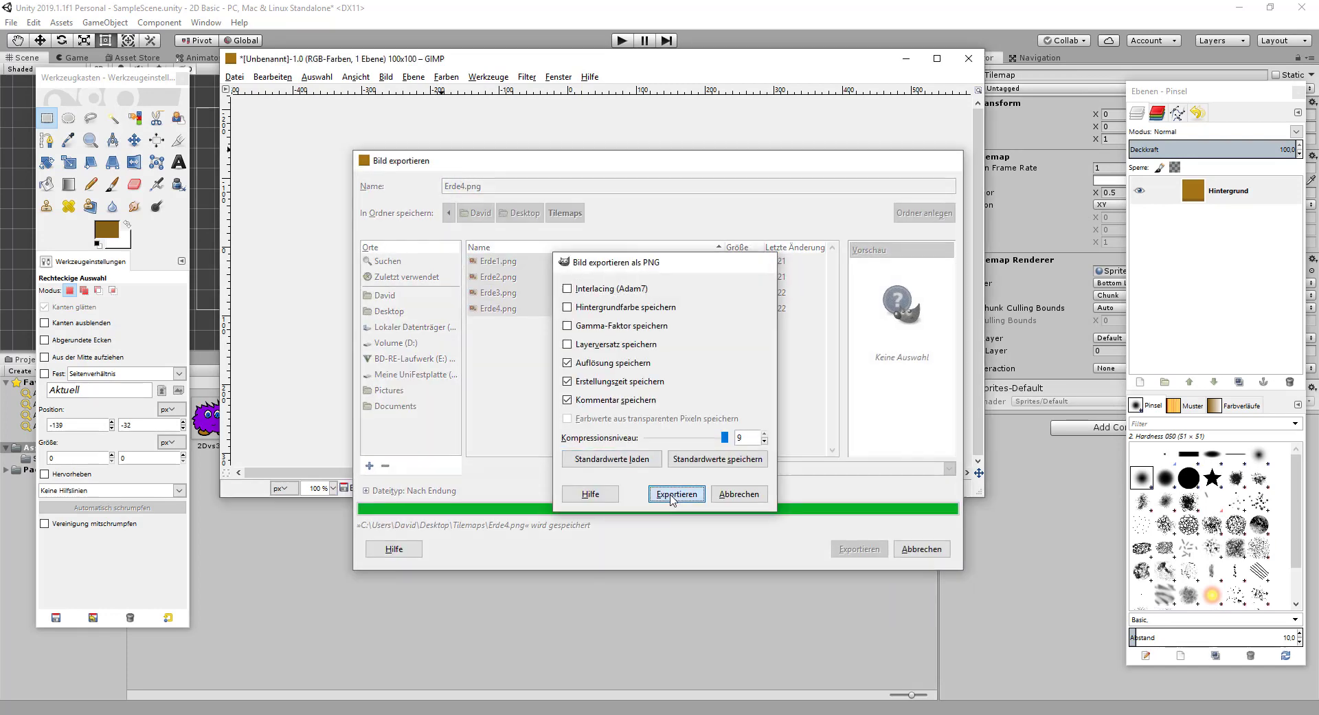
- Flip the tile vertically so the edge is on top and export Erde5.png
left_click(386, 77)
mouse_move(466, 122)
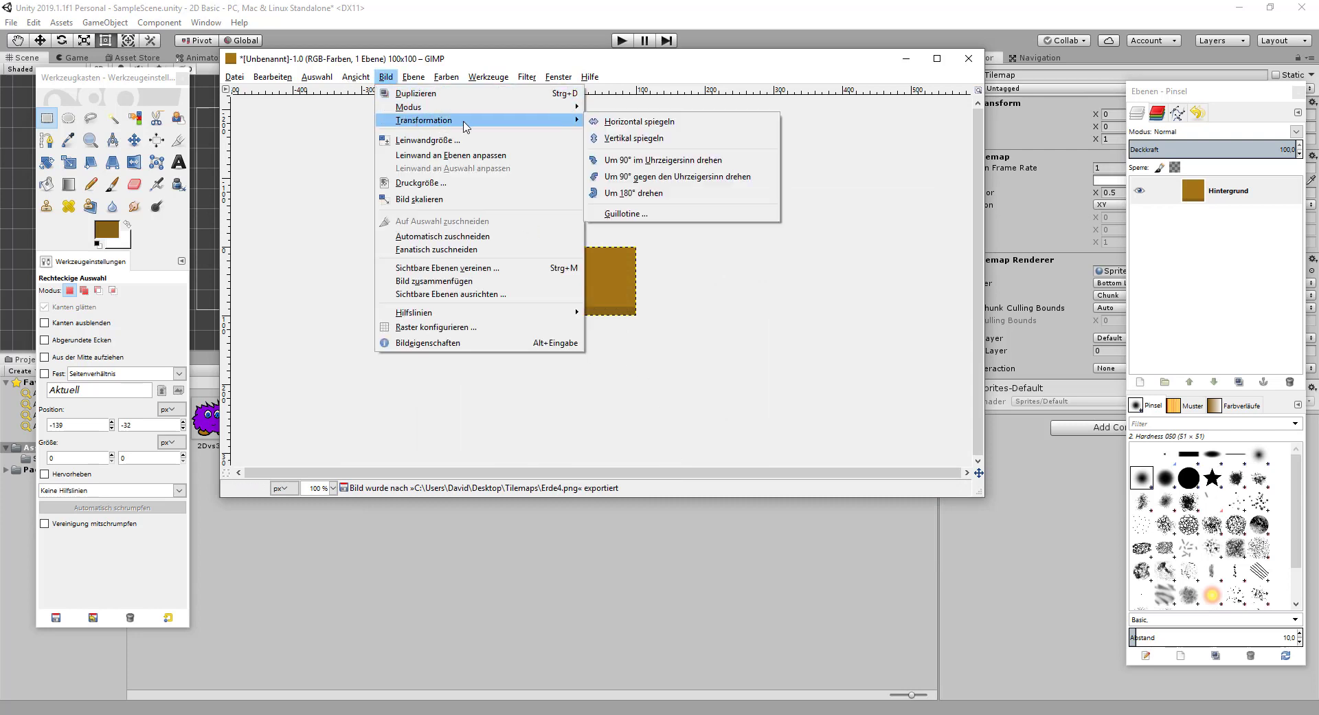
left_click(634, 143)
left_click(233, 77)
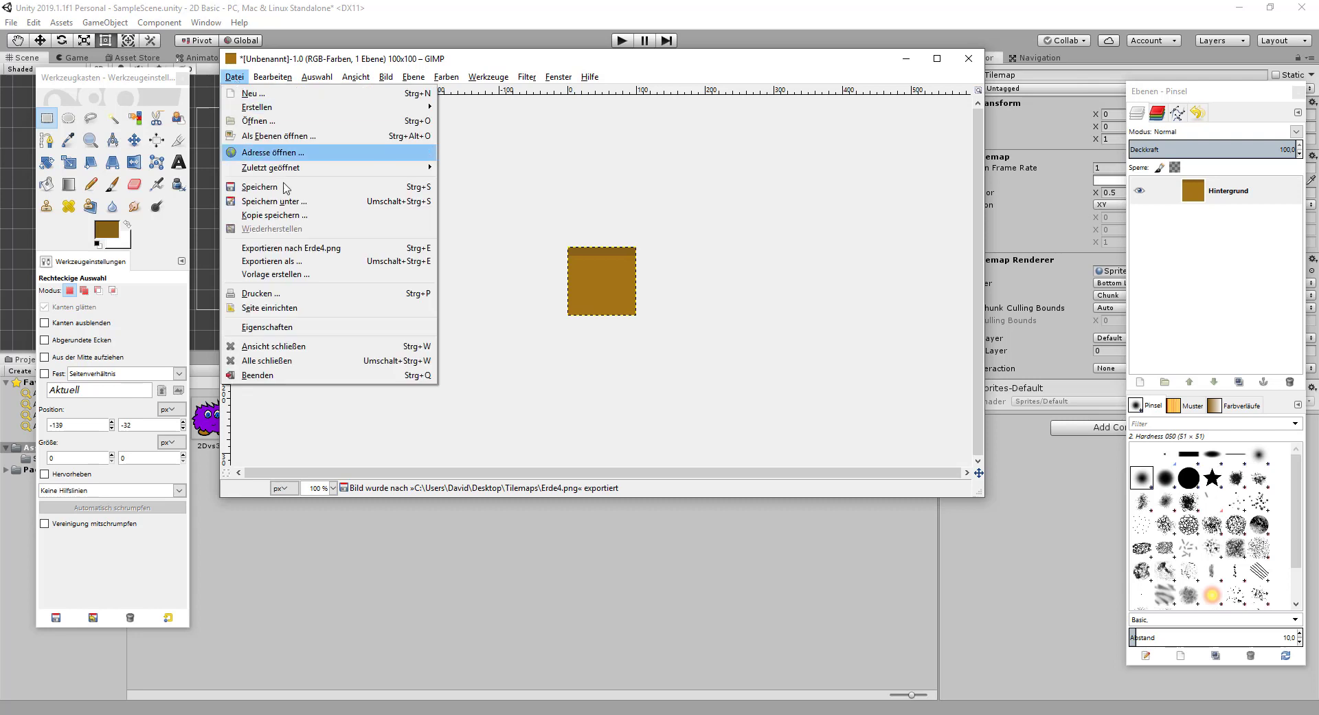
left_click(282, 262)
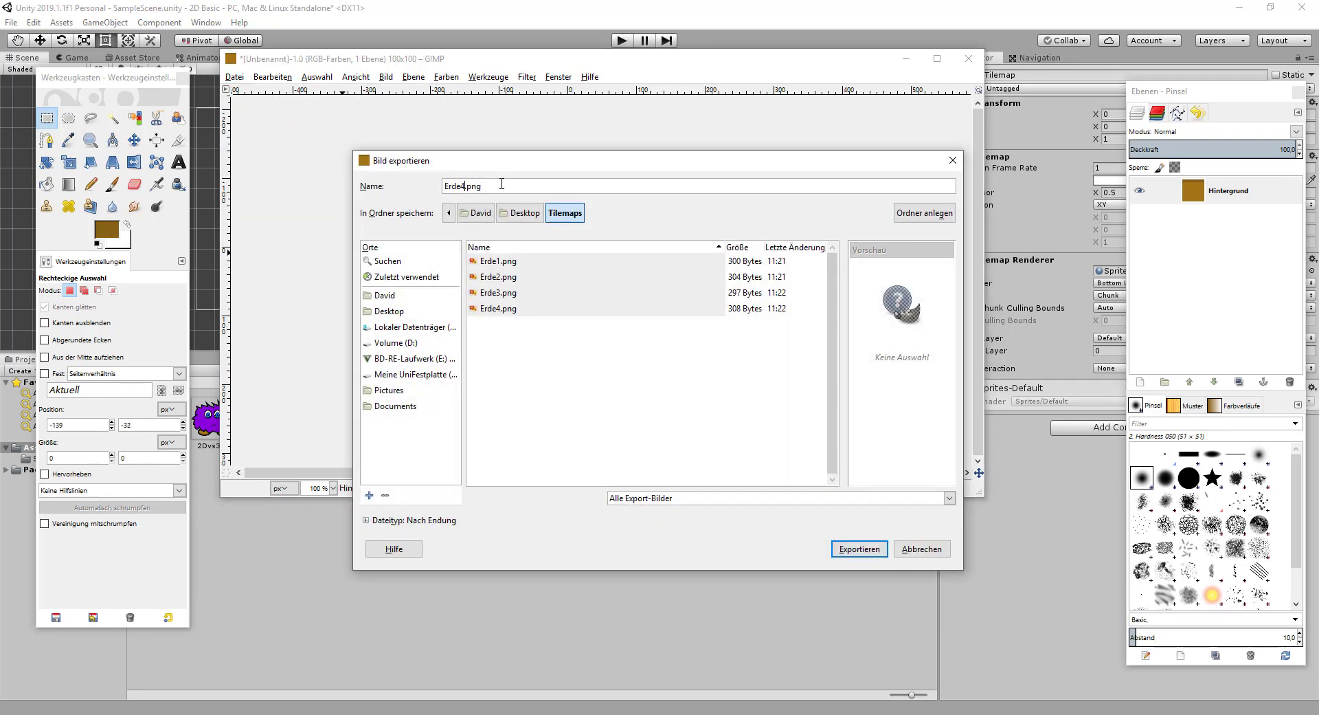
key("Return")
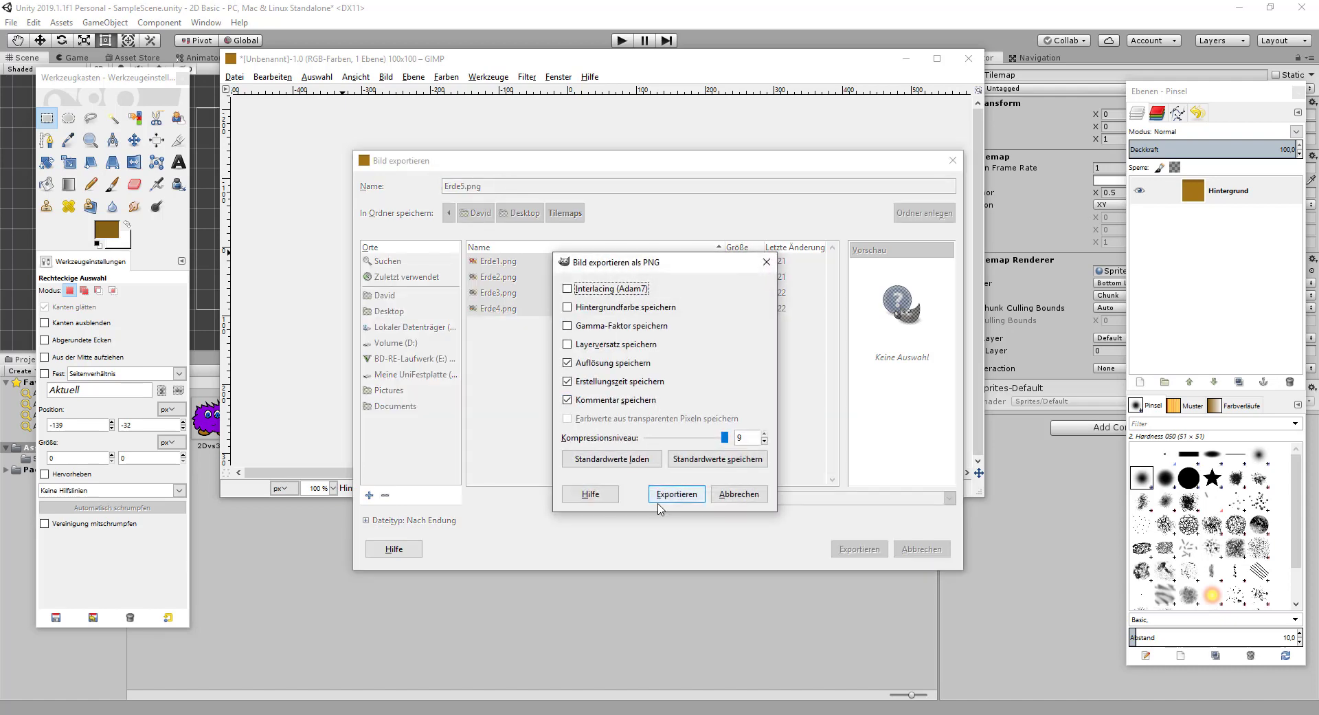
left_click(672, 495)
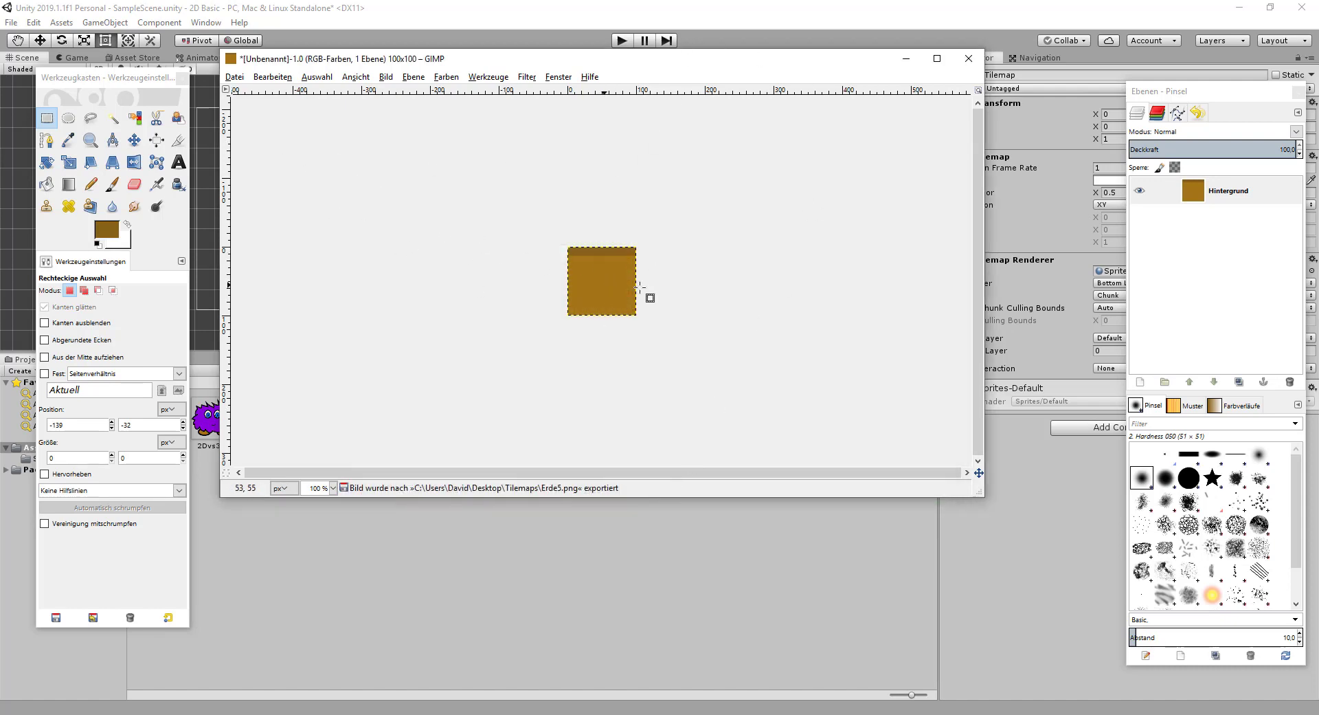
- Add a transparent layer, hide the brown background, and fill the layer bright green
left_click(1138, 384)
left_click(1138, 387)
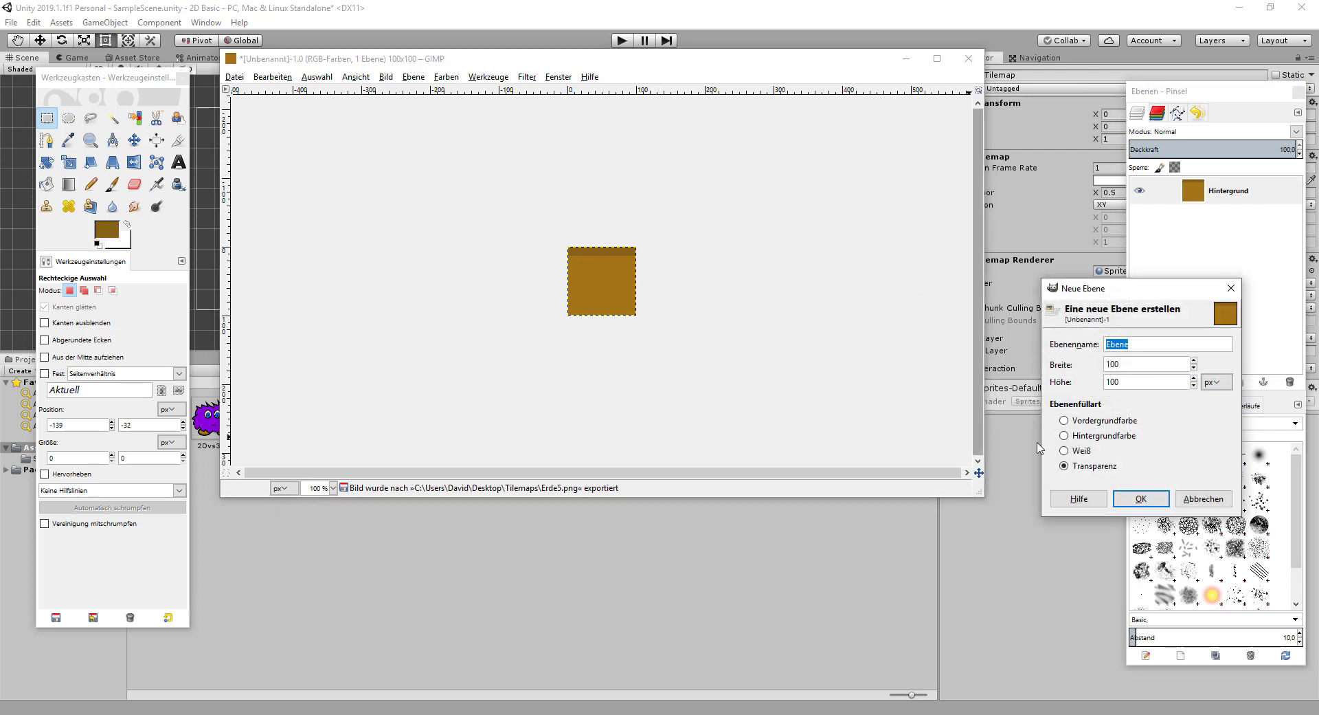
left_click(1136, 499)
left_click(1139, 218)
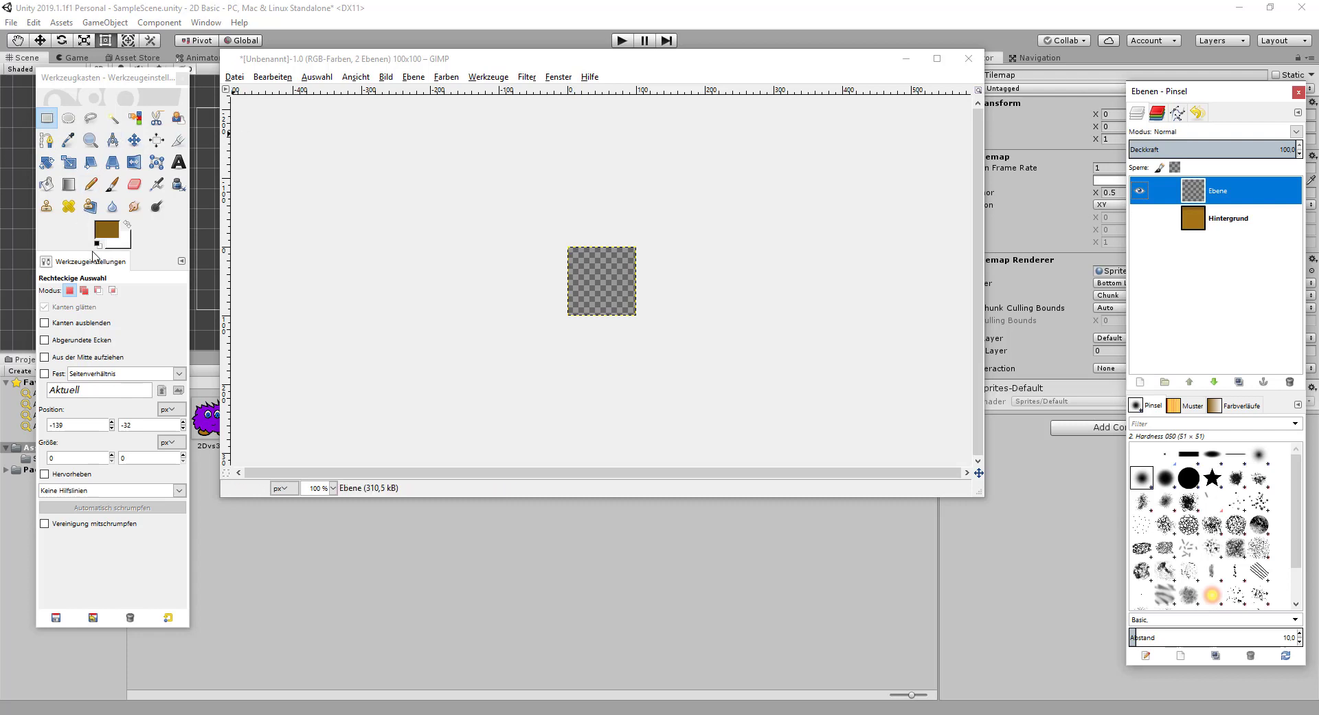
left_click(106, 229)
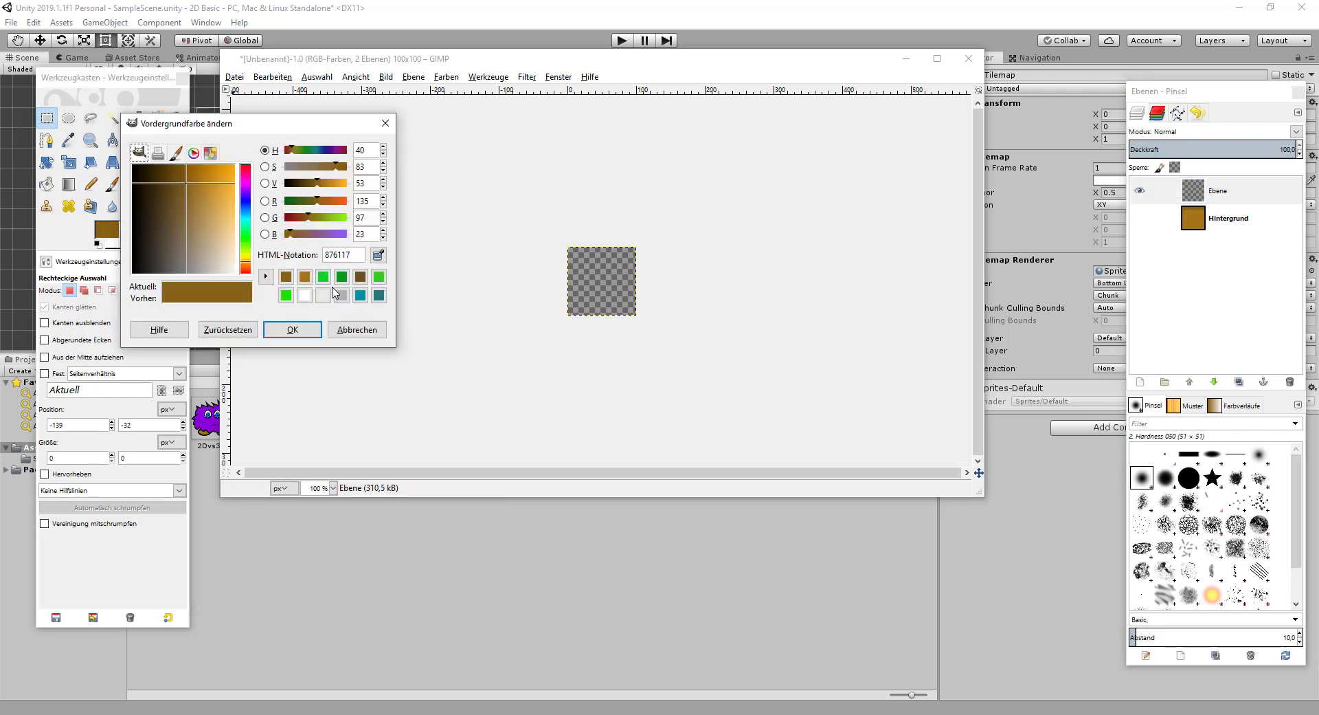
left_click(323, 276)
left_click(278, 330)
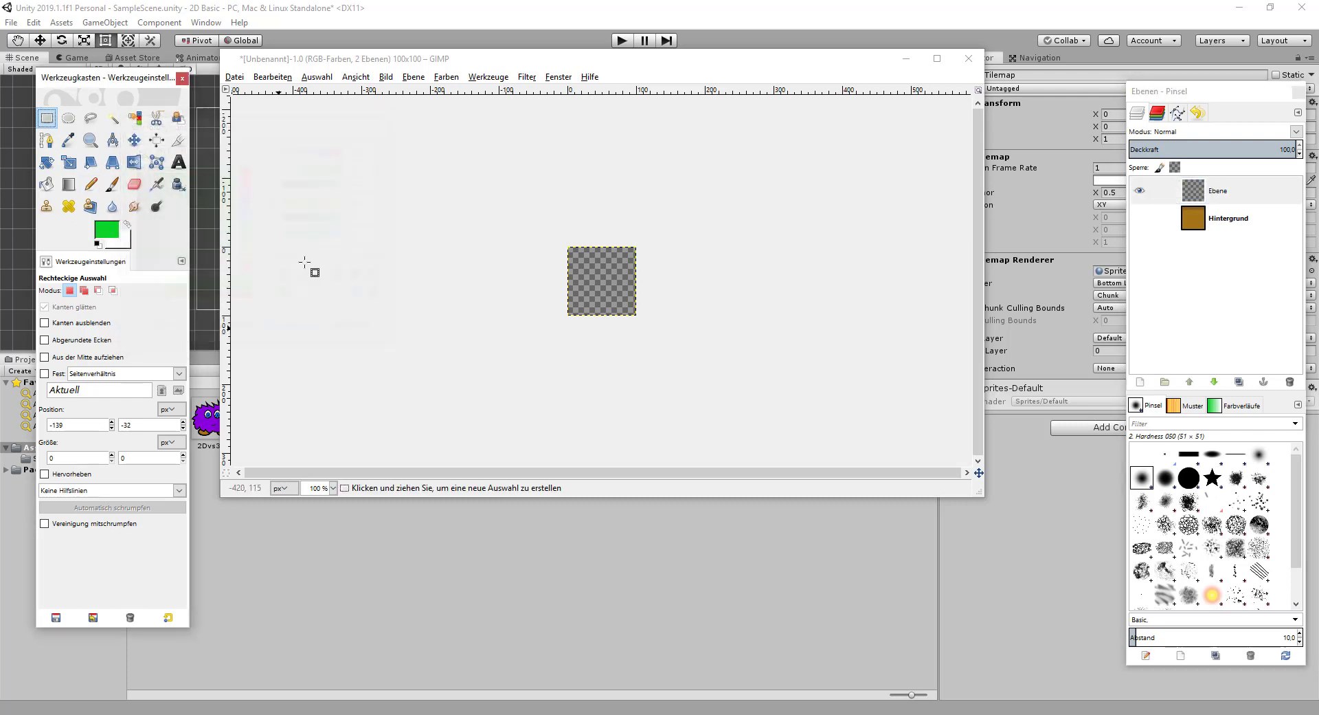
left_click(273, 81)
left_click(316, 248)
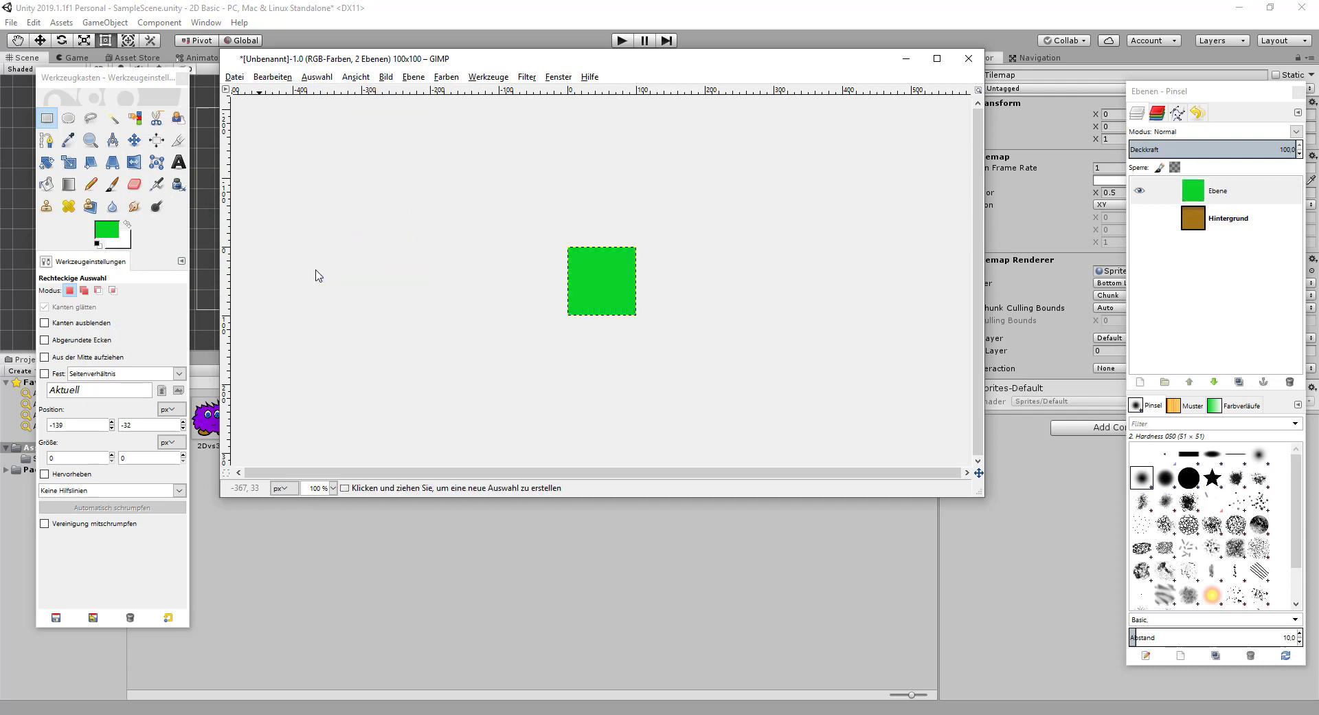
- Export the green tile as Gras1.png into Tilemaps
left_click(235, 76)
left_click(281, 263)
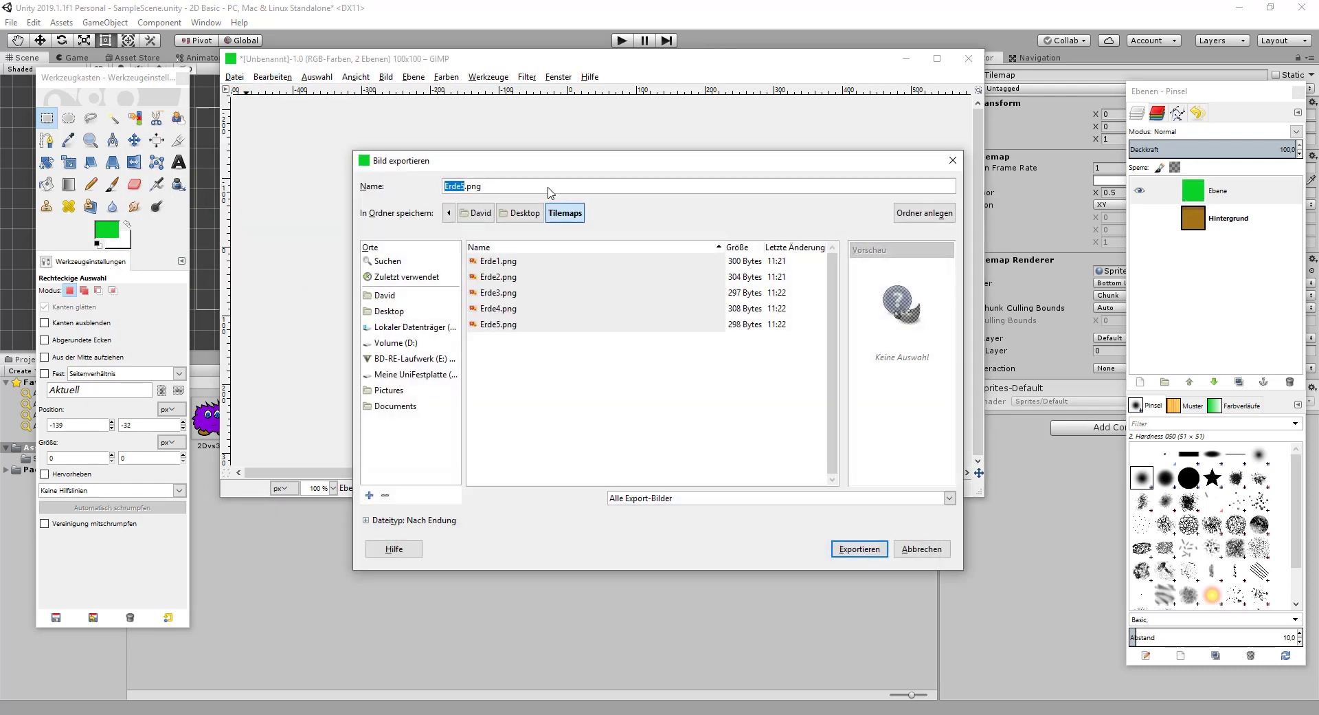
type("ras1")
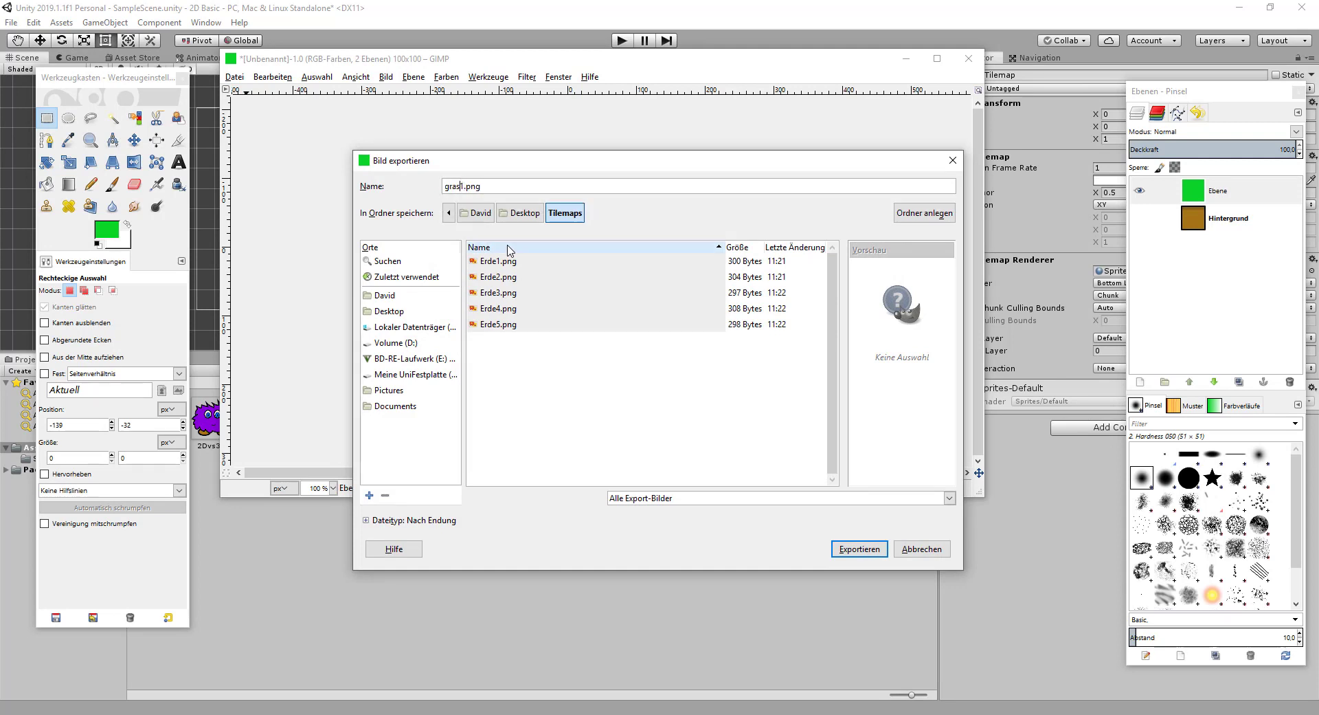
type("G")
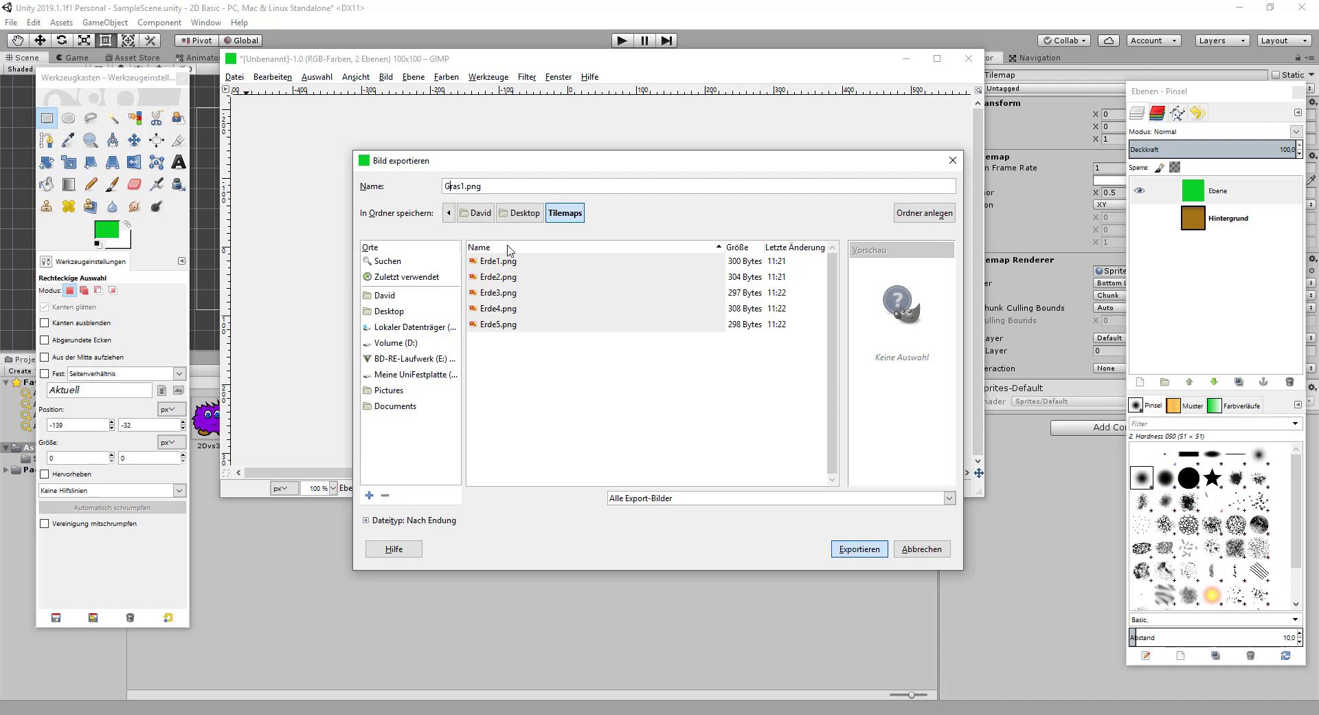
left_click(858, 548)
left_click(688, 498)
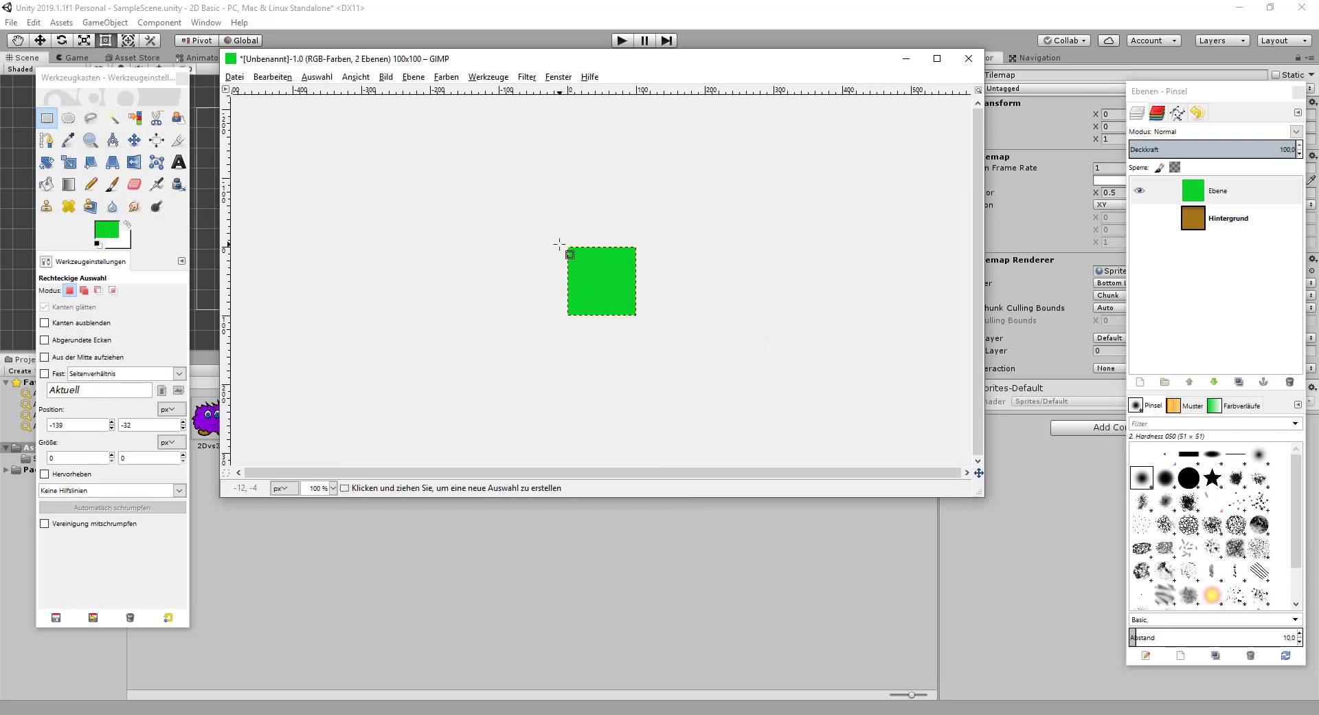
- Fill a thin top strip with darker green and re-export Gras1.png
left_click_drag(566, 243, 638, 258)
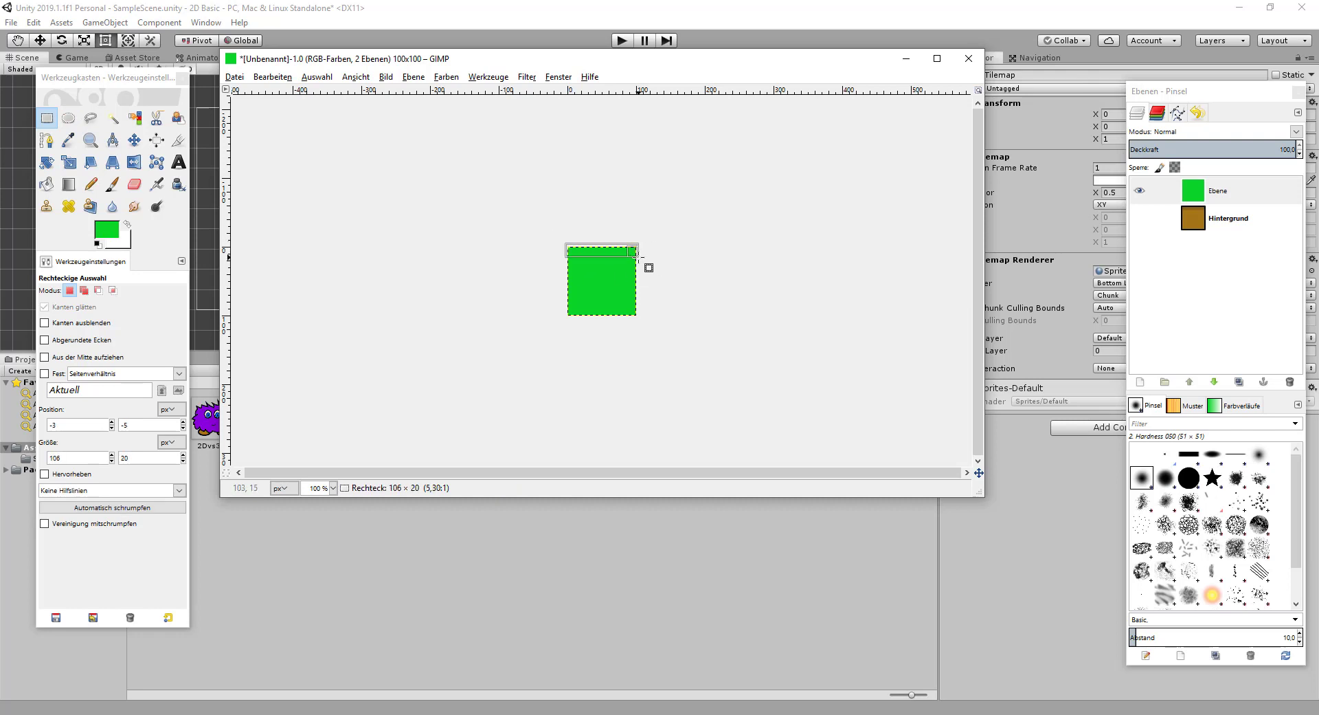
left_click(115, 230)
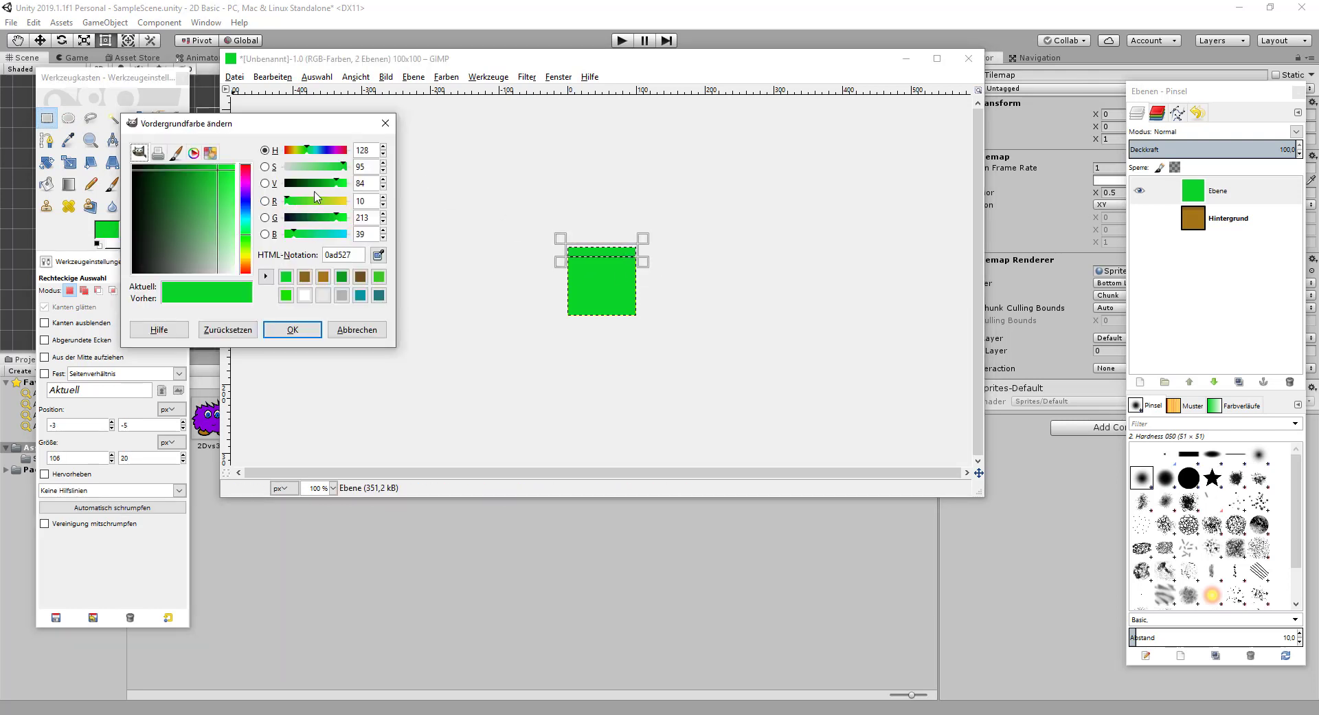
left_click(341, 276)
left_click(292, 329)
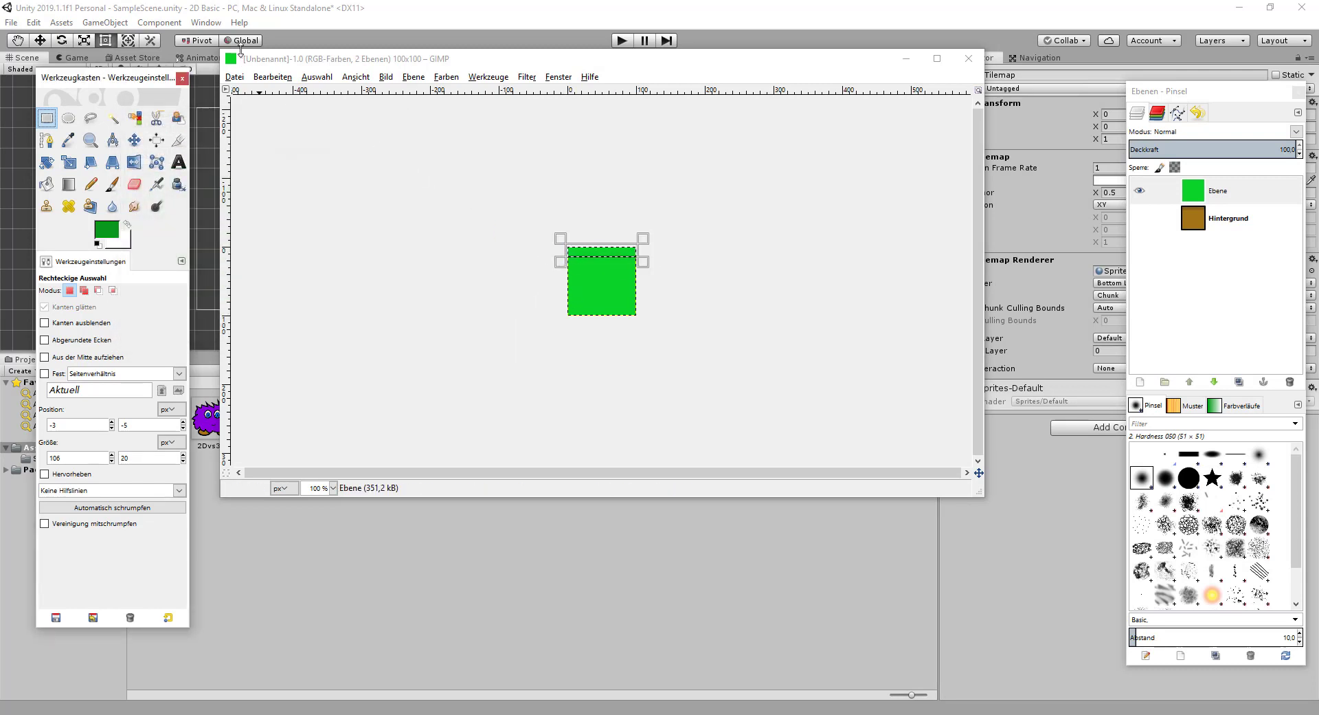
left_click(277, 77)
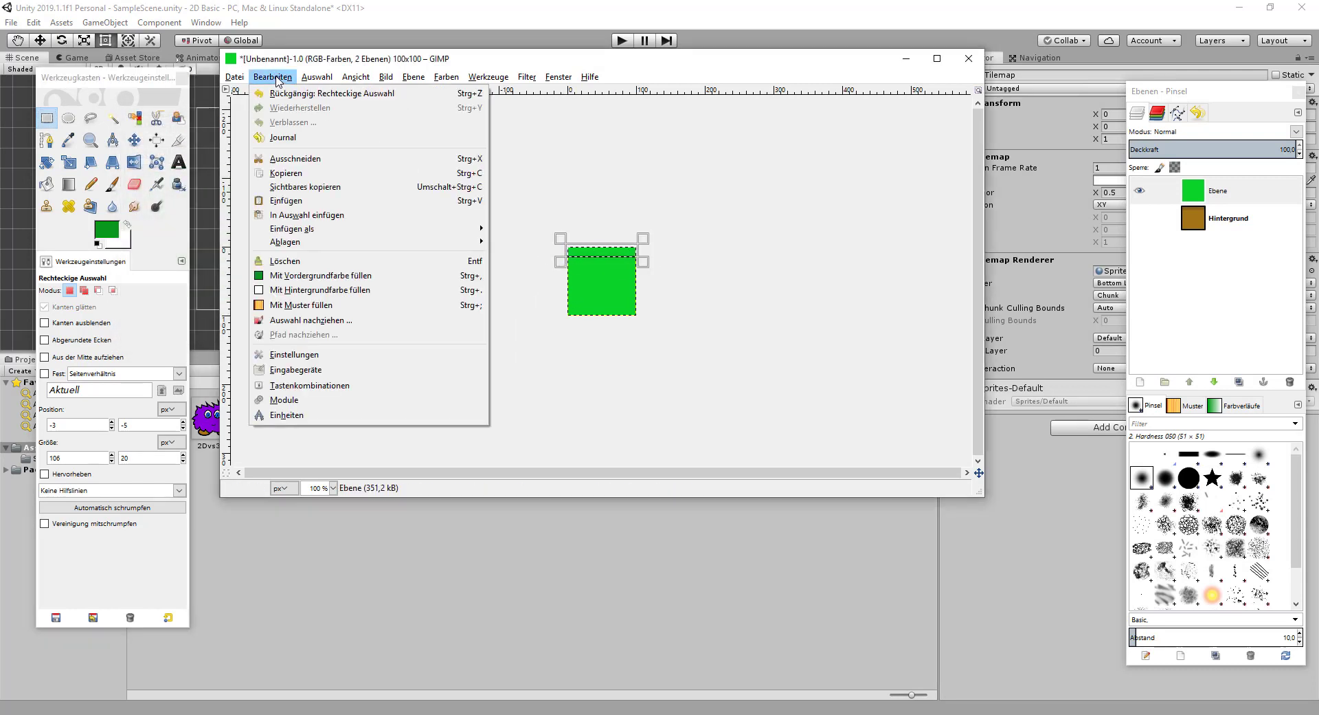
left_click(309, 274)
left_click(598, 336)
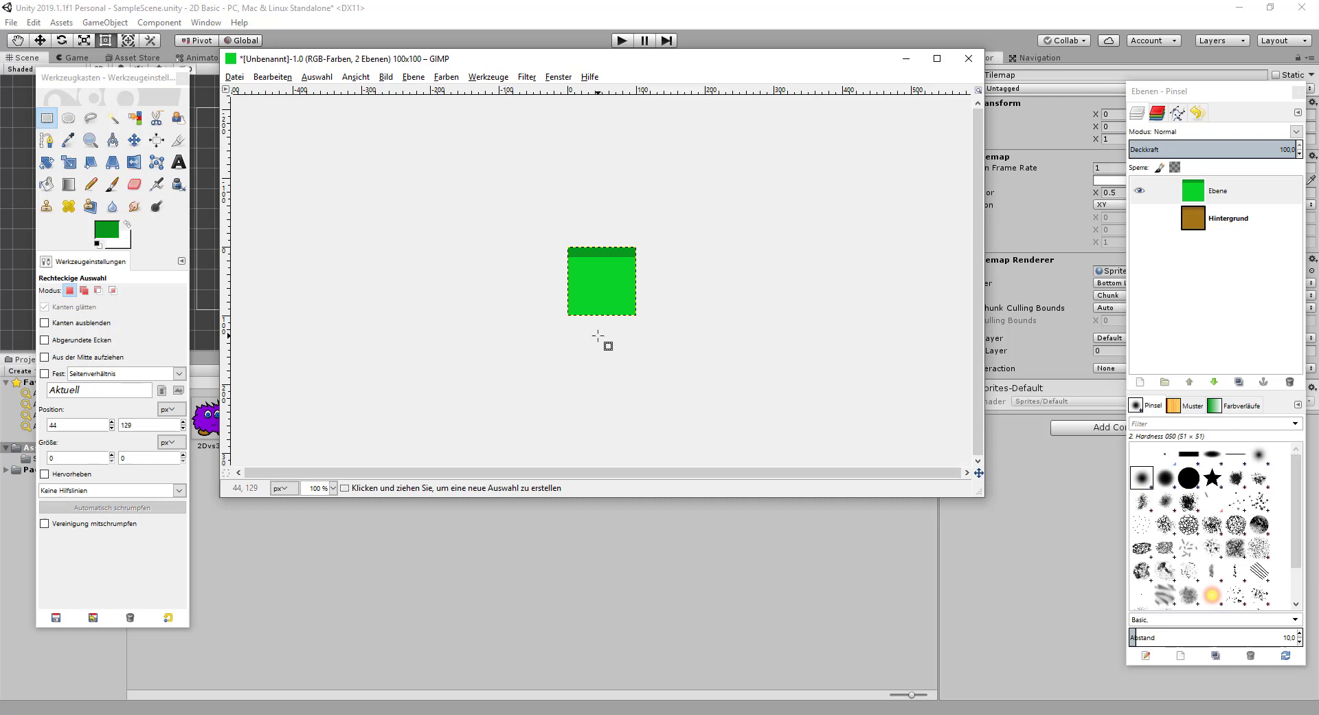
left_click(235, 77)
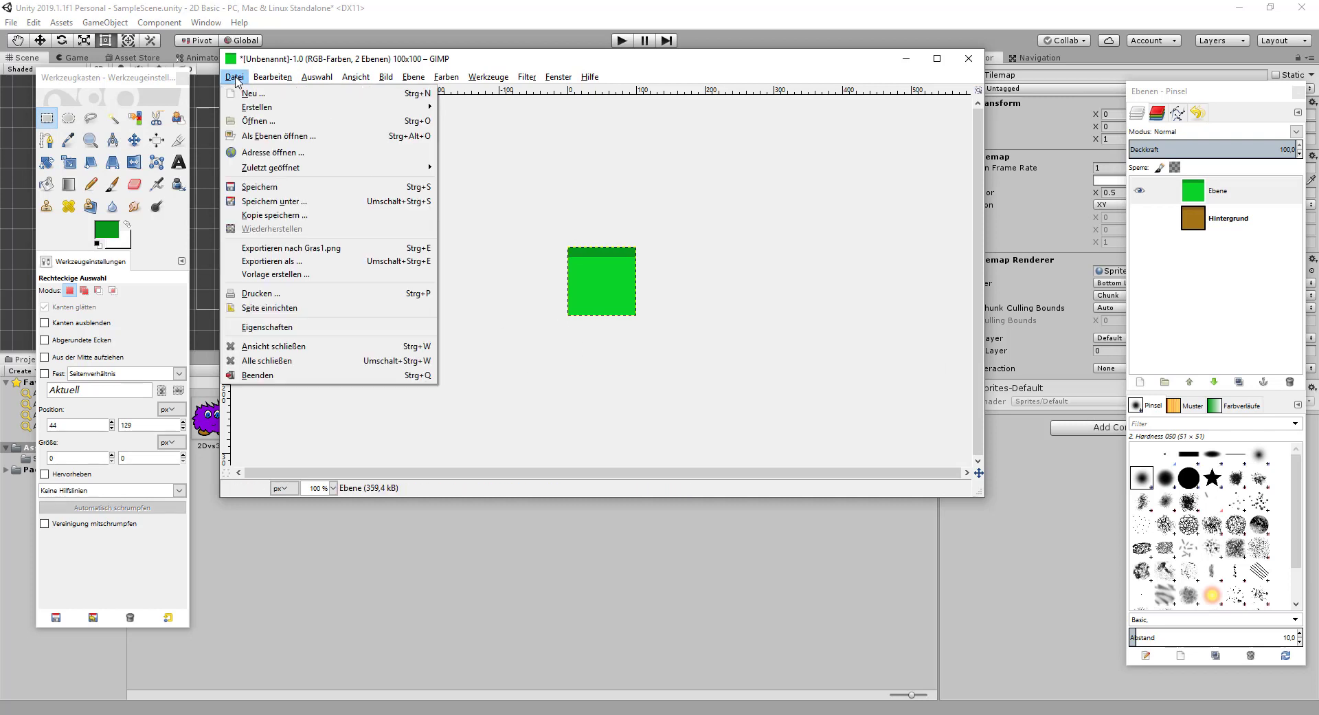
left_click(291, 249)
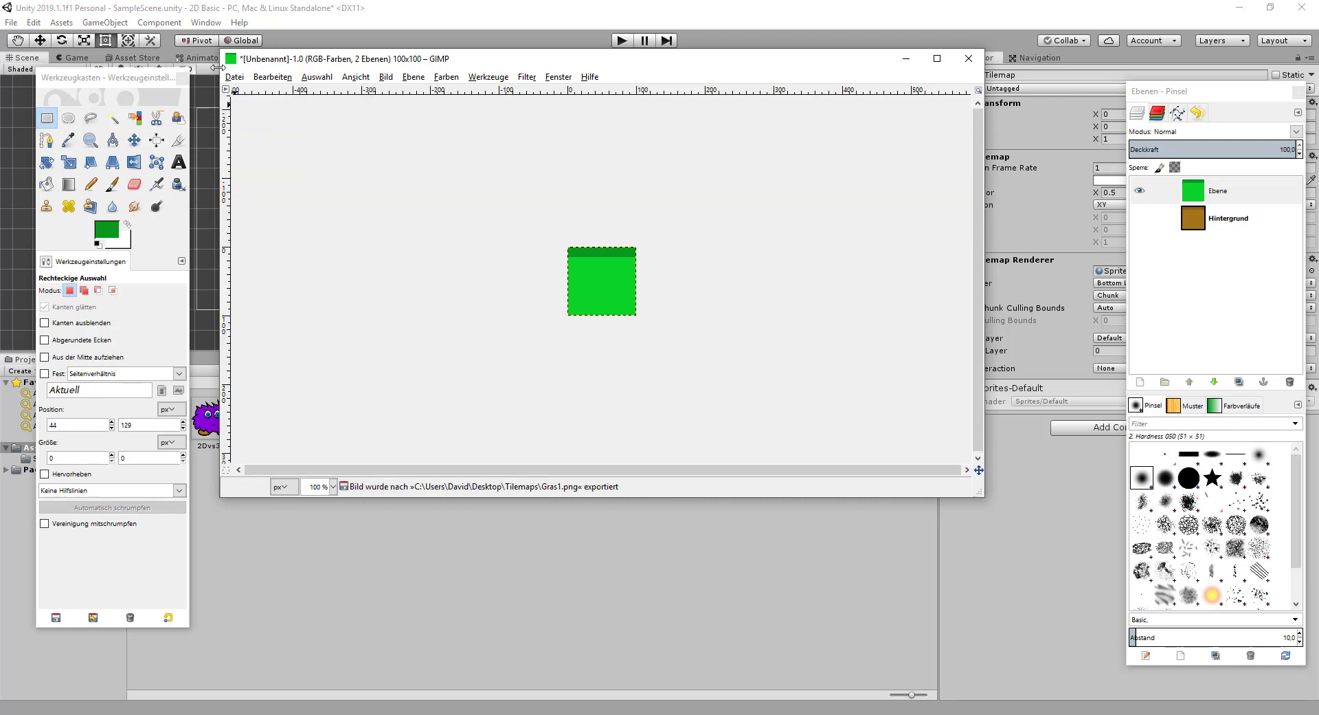
- Undo the darker strip and export the plain bright green tile as Gras2.png
left_click(237, 79)
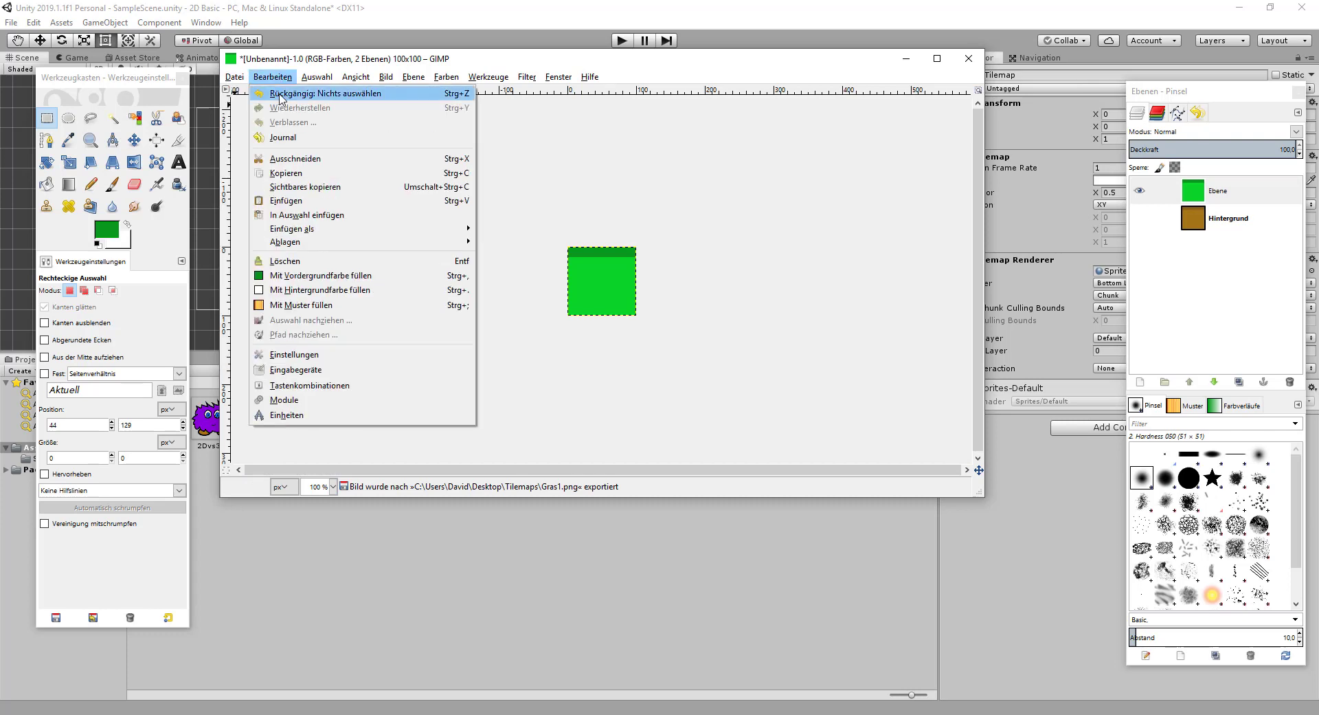
left_click(281, 96)
left_click(281, 77)
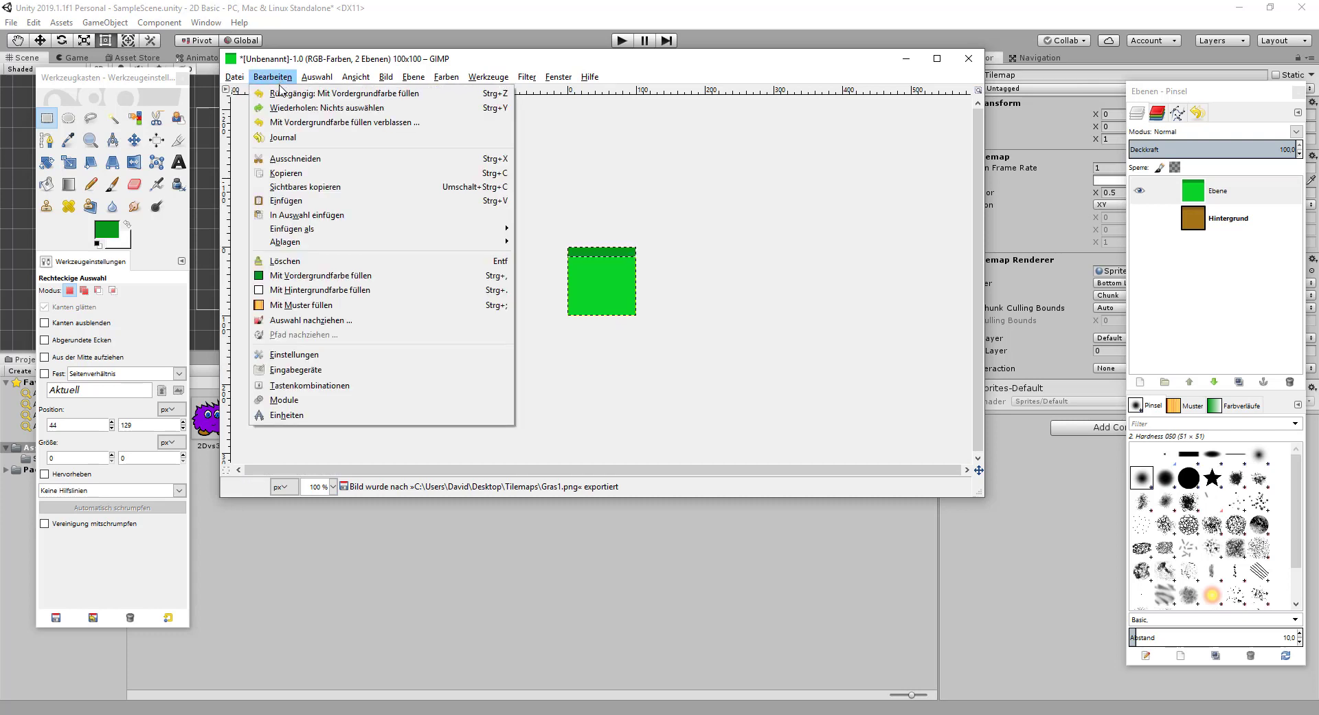
left_click(281, 96)
left_click(234, 77)
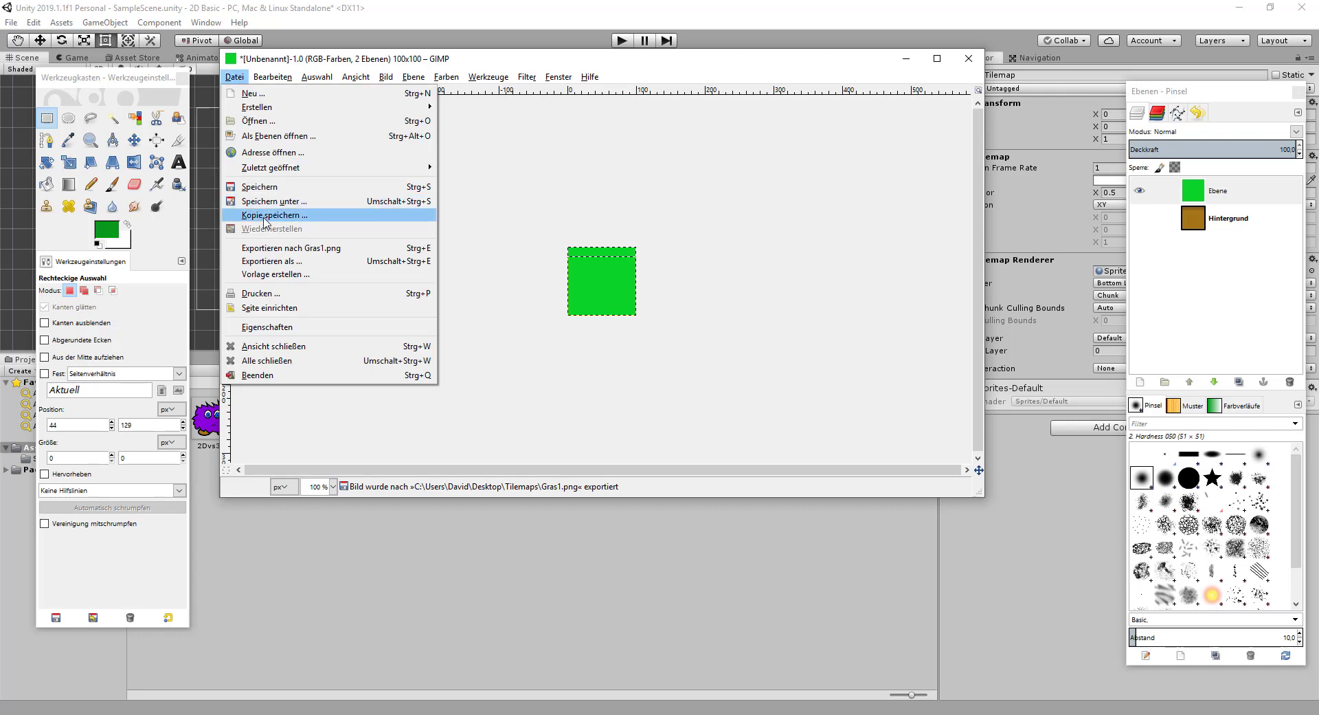
left_click(289, 259)
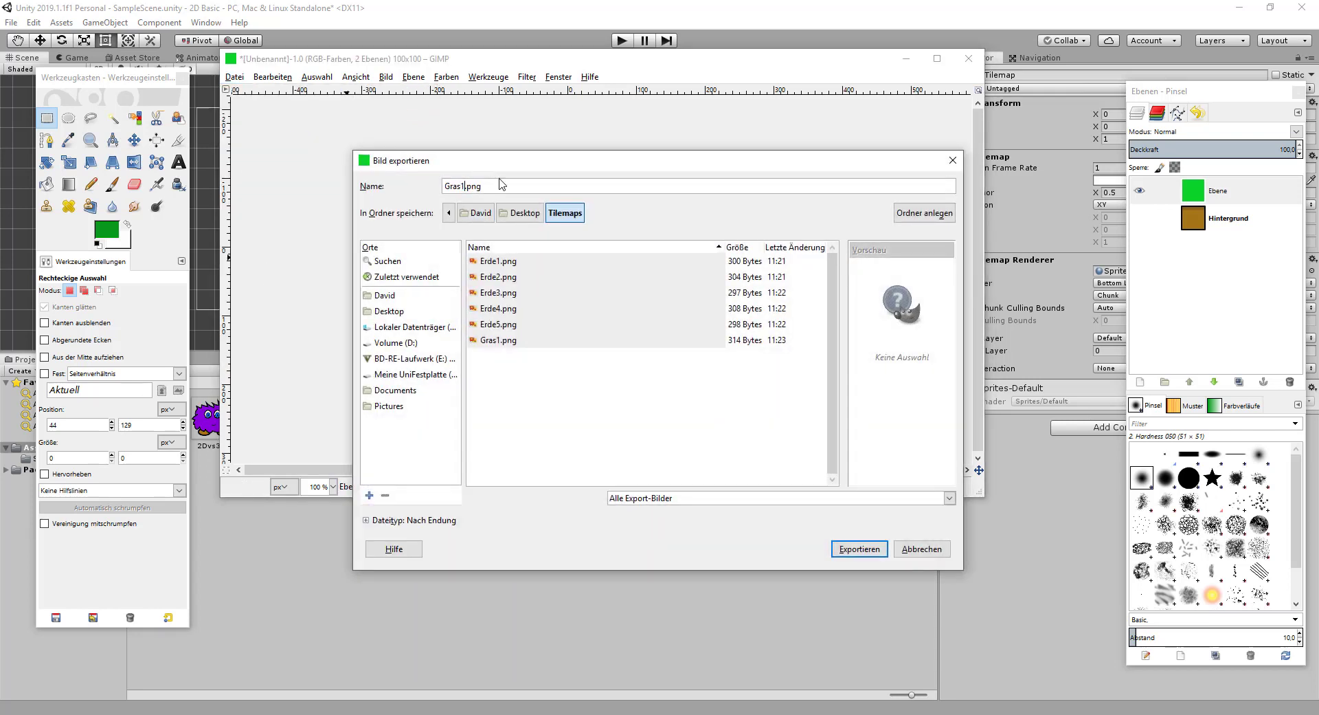
key("Return")
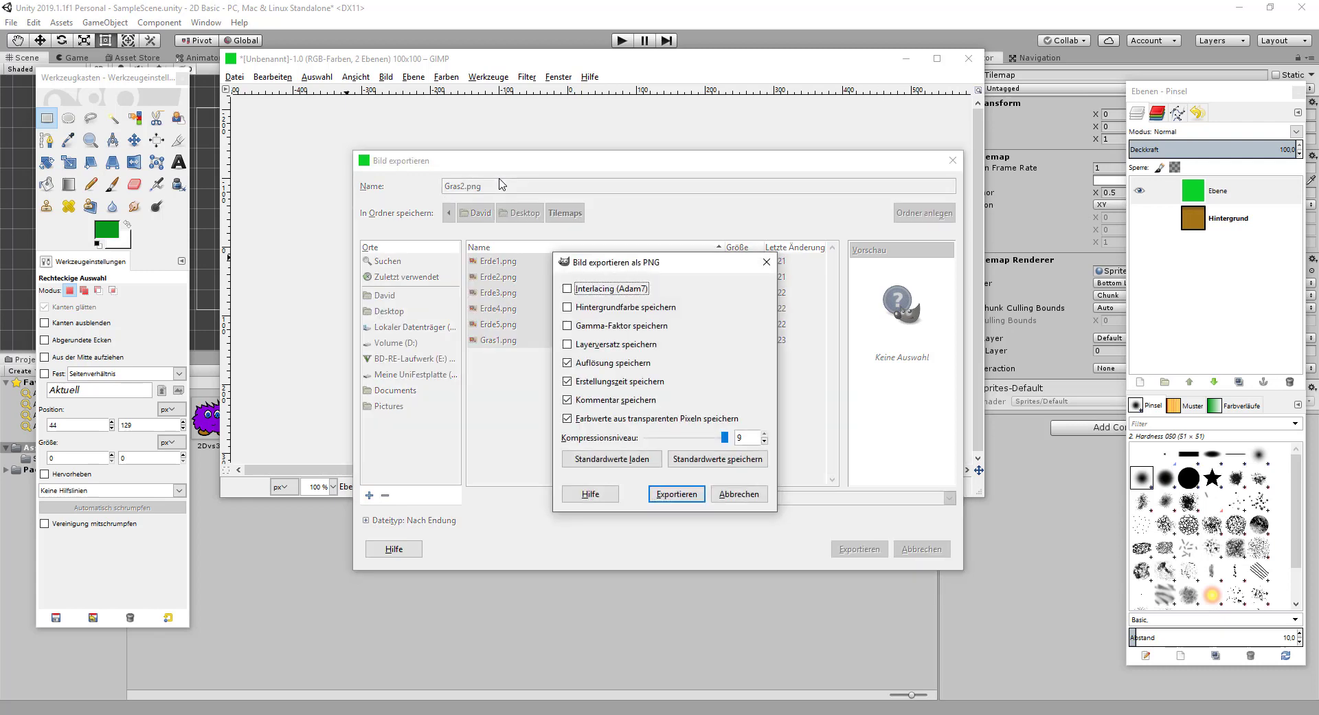
left_click(684, 499)
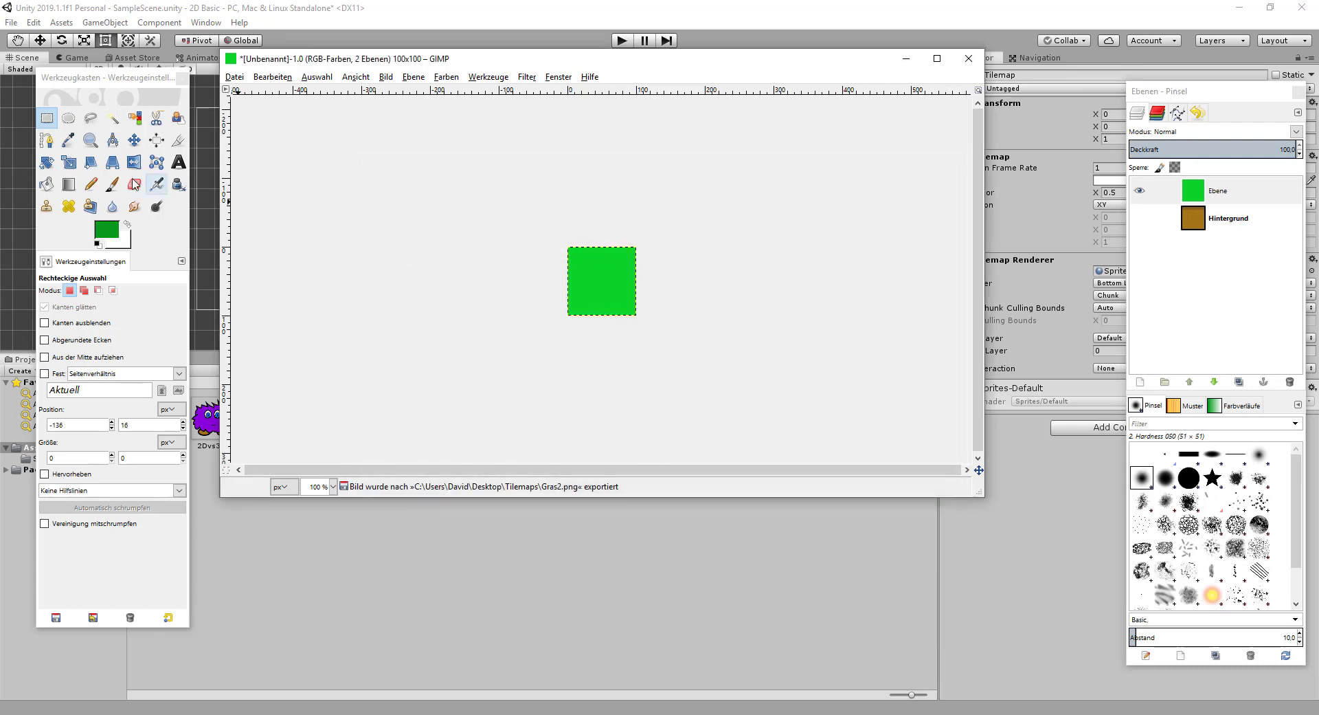
left_click(68, 118)
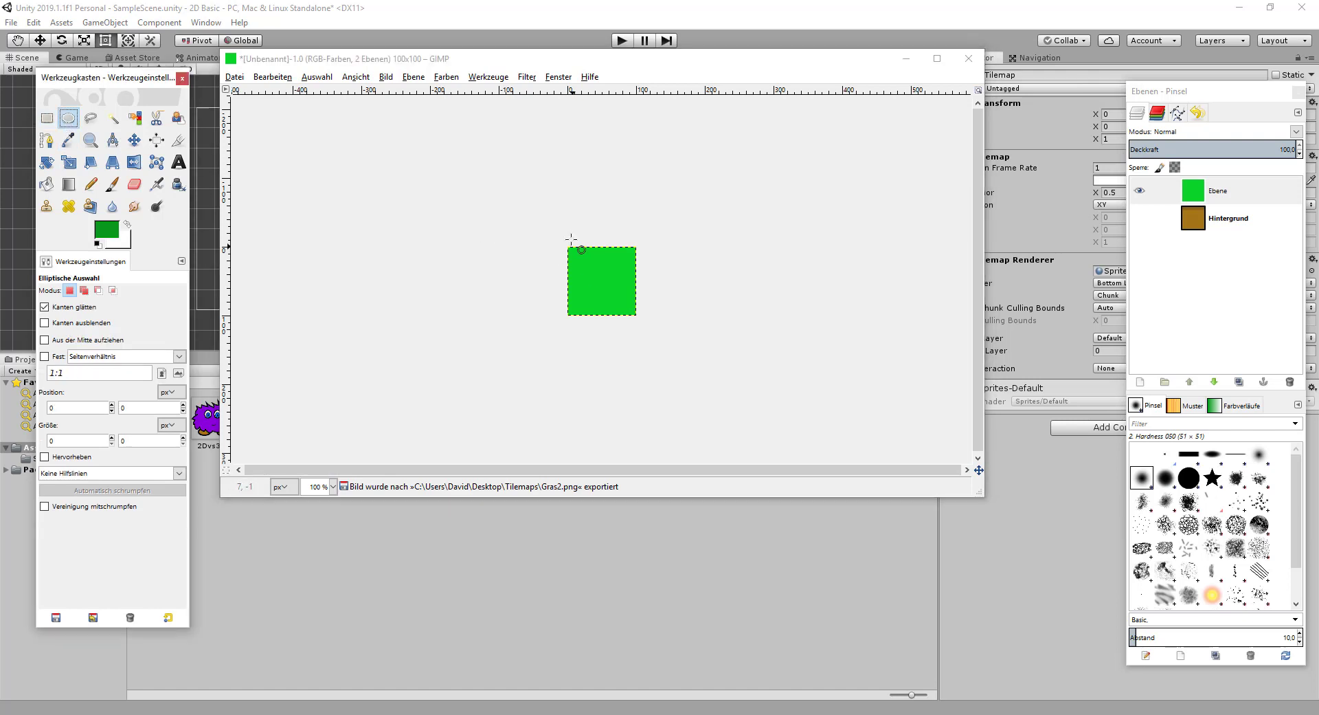
- Draw an ellipse from the tile's top-left, stretching it upward and rightward across the square
mouse_move(575, 233)
left_mouse_down()
mouse_move(697, 324)
mouse_move(654, 300)
left_mouse_up()
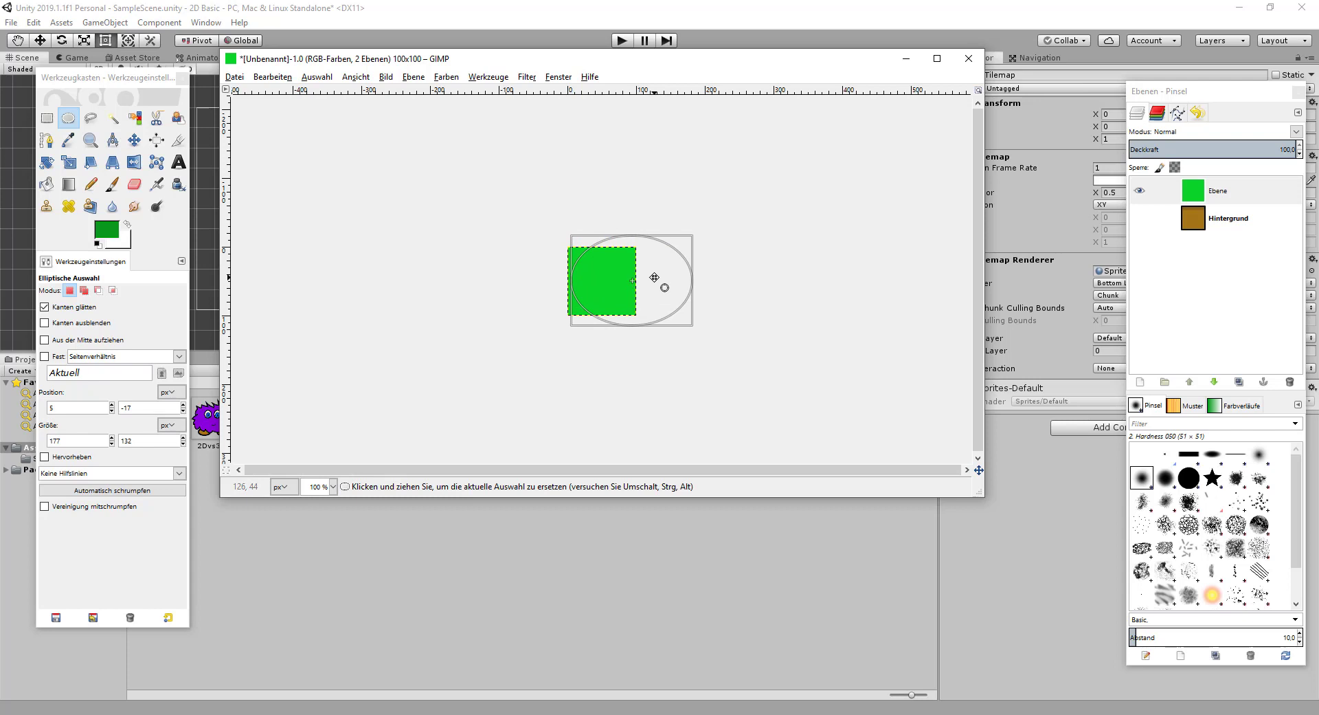
left_click_drag(601, 257, 600, 189)
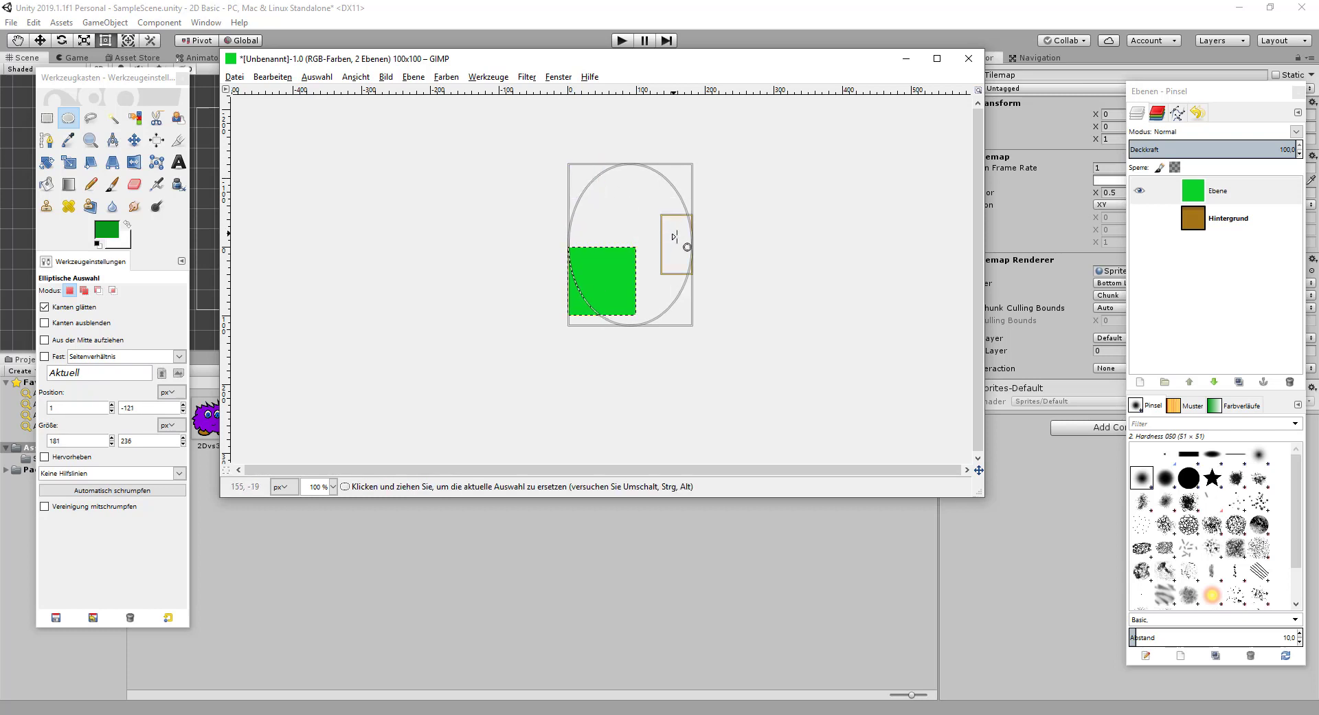
left_click_drag(692, 241, 823, 238)
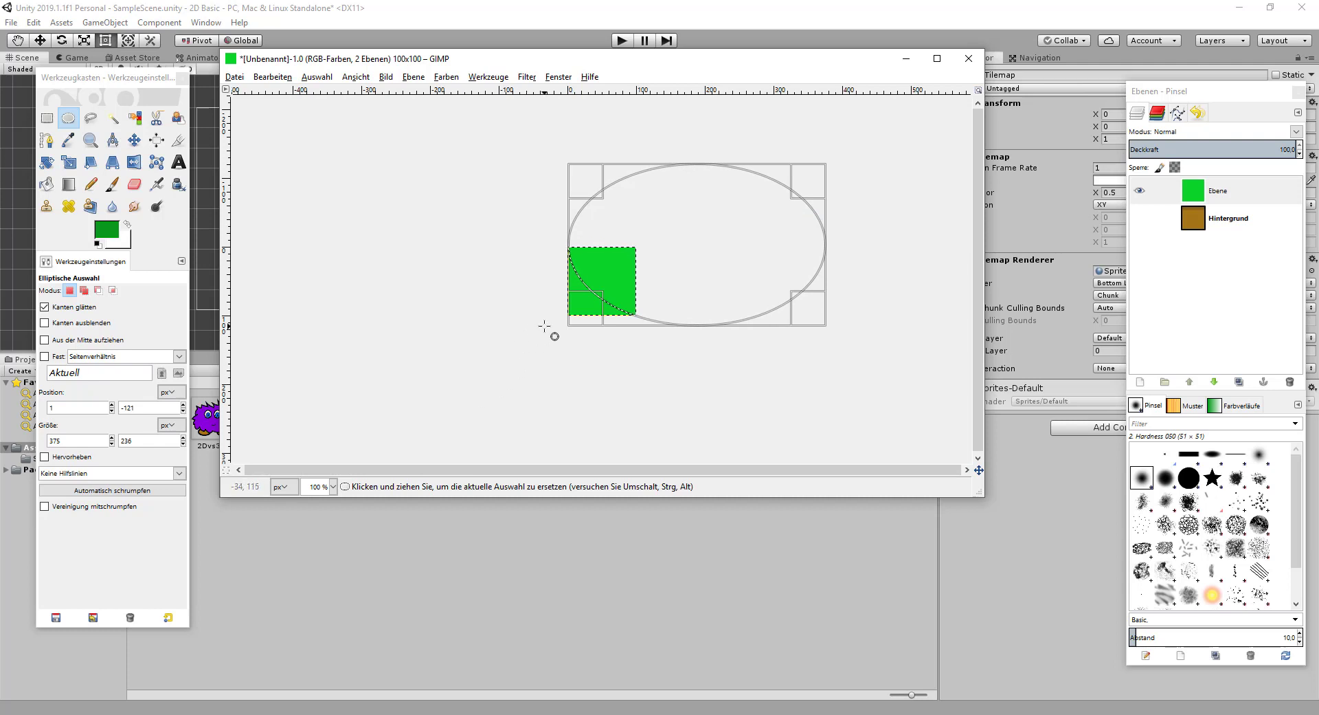
- Cut the ellipse's green, paste it on a new layer, anchor it into Ebene #1, and hide Ebene
key("ctrl+x")
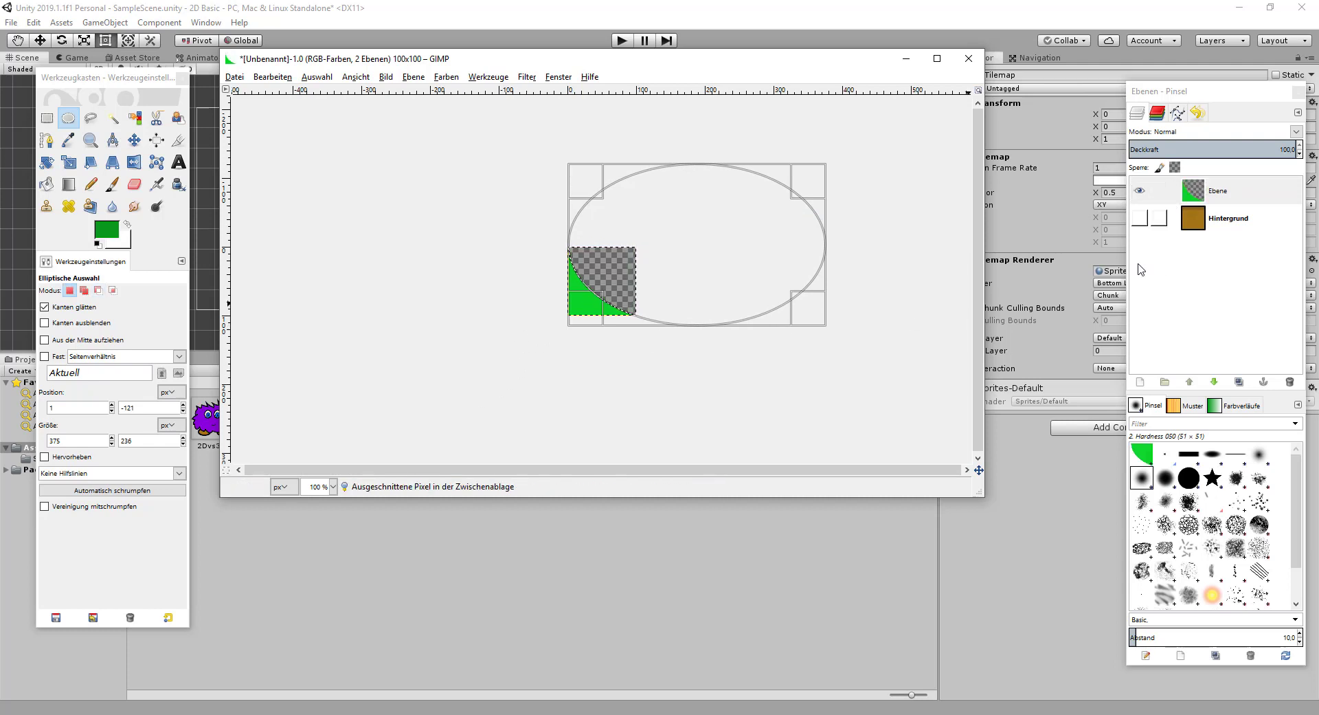
left_click(1141, 382)
left_click(1154, 492)
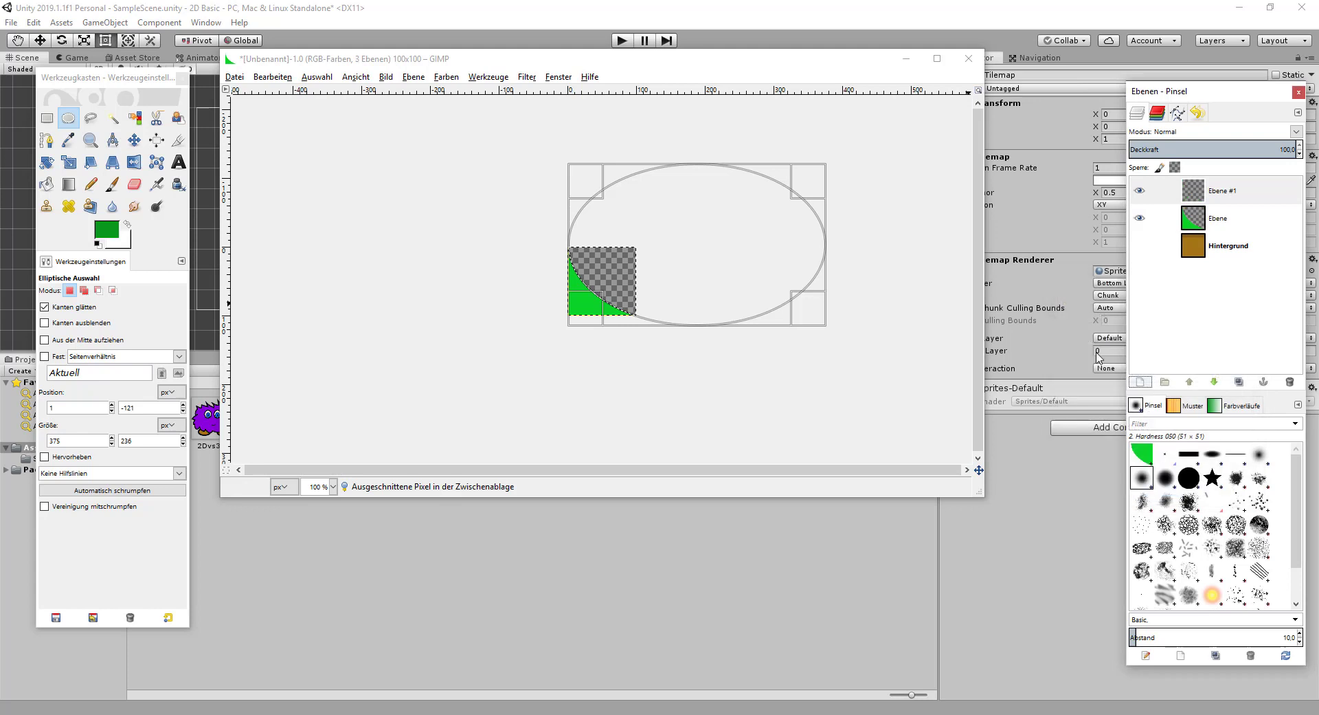
key("ctrl+v")
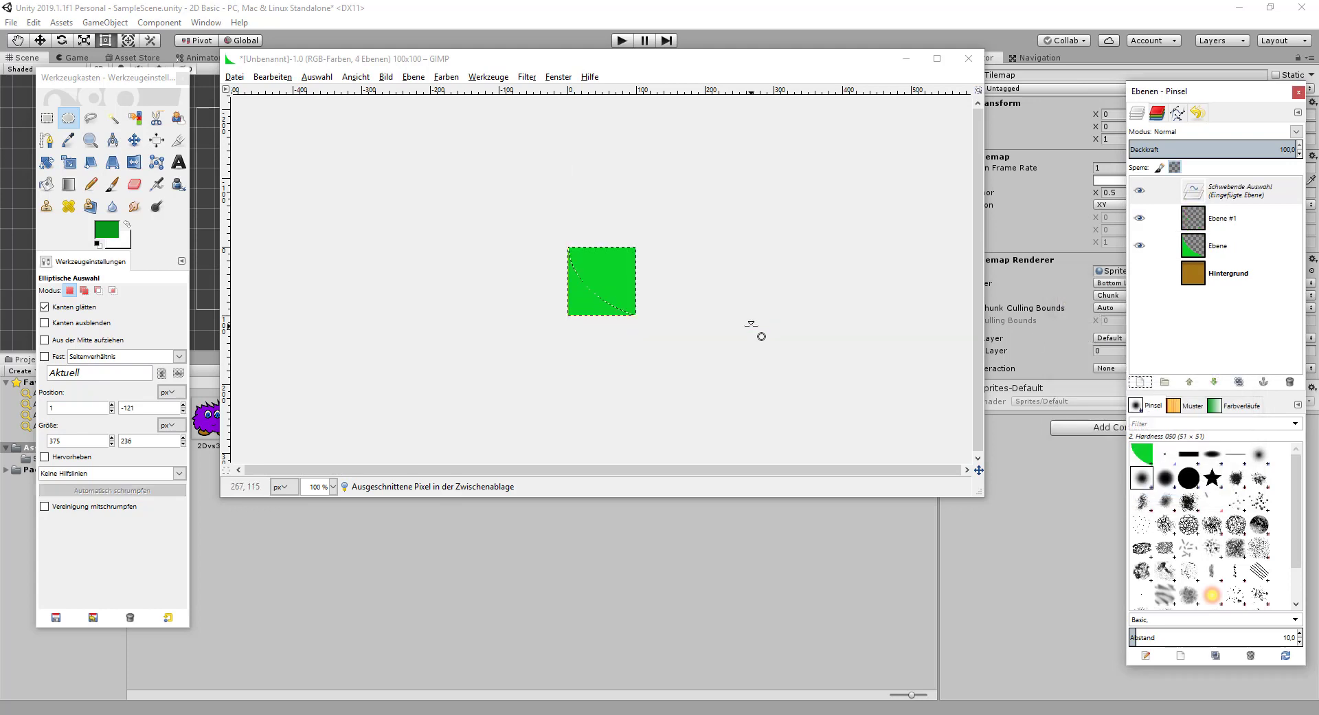
right_click(1180, 203)
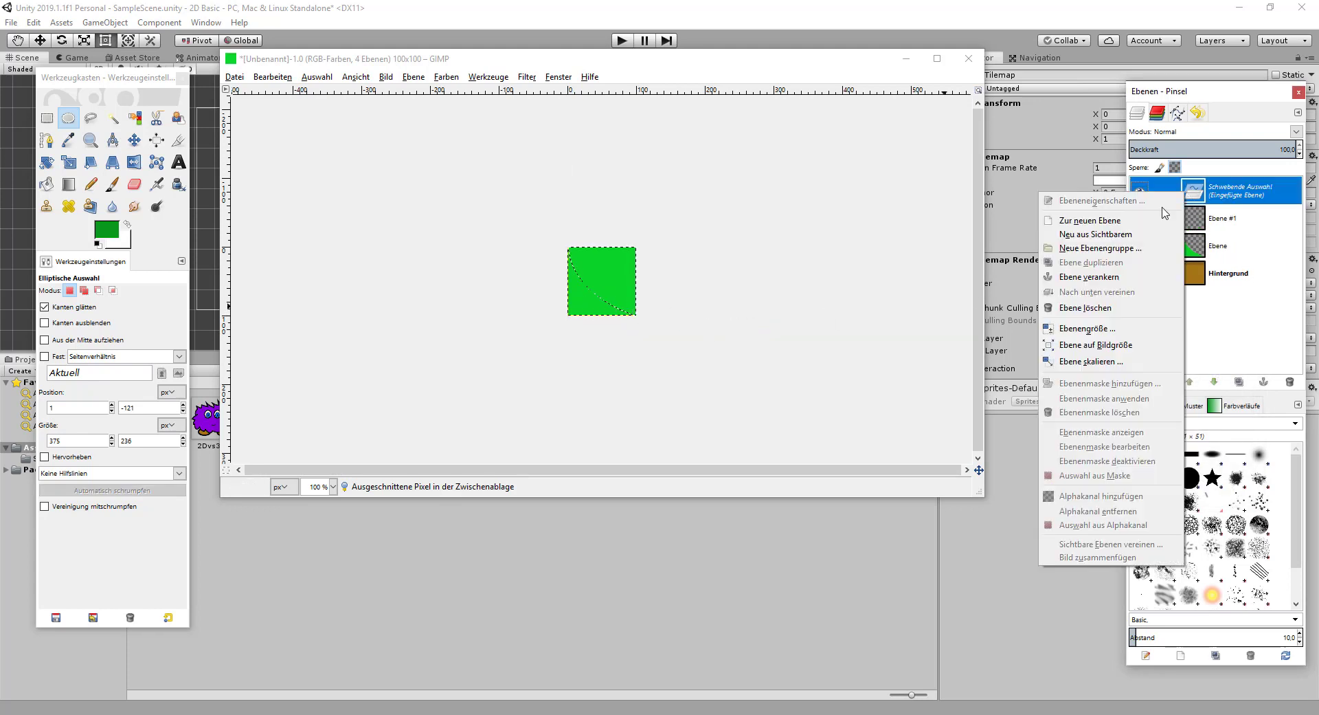
left_click(1121, 275)
left_click(1138, 215)
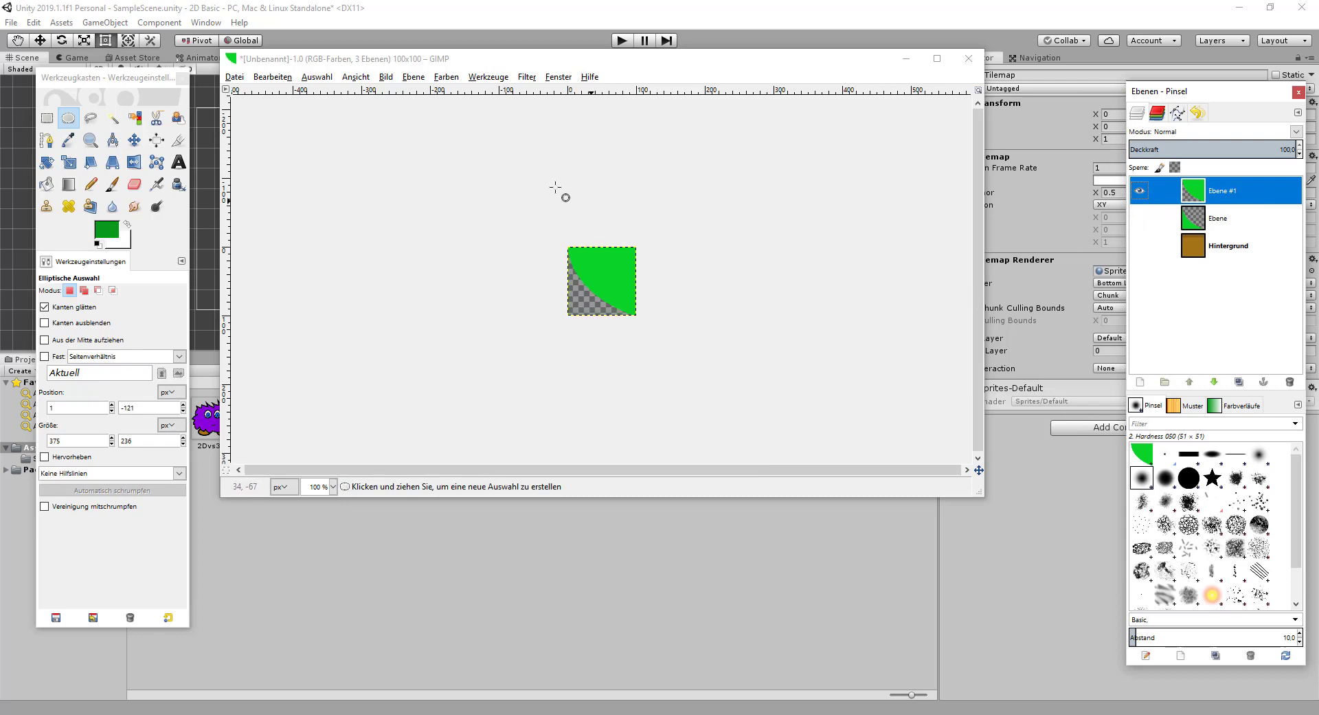
- Undo back past the paste, then redo it to restore the floating pasted piece
left_click(273, 77)
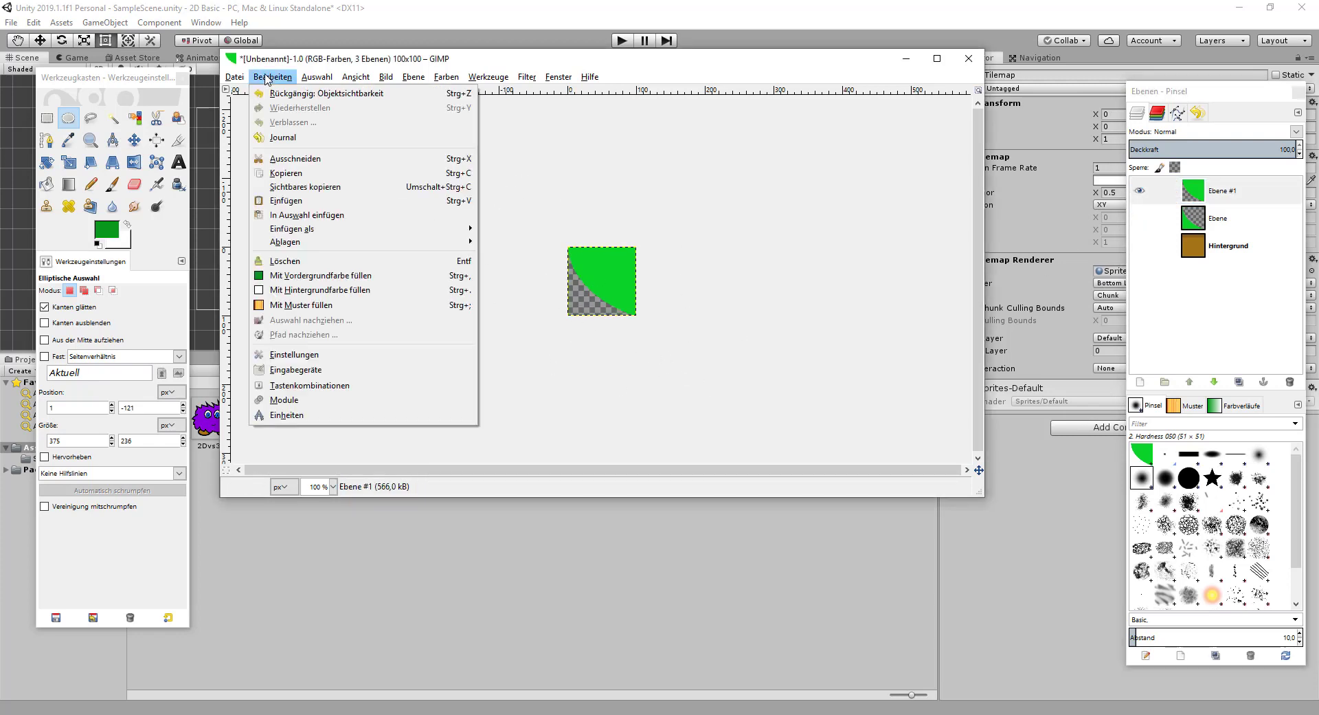
left_click(282, 97)
left_click(280, 78)
left_click(285, 92)
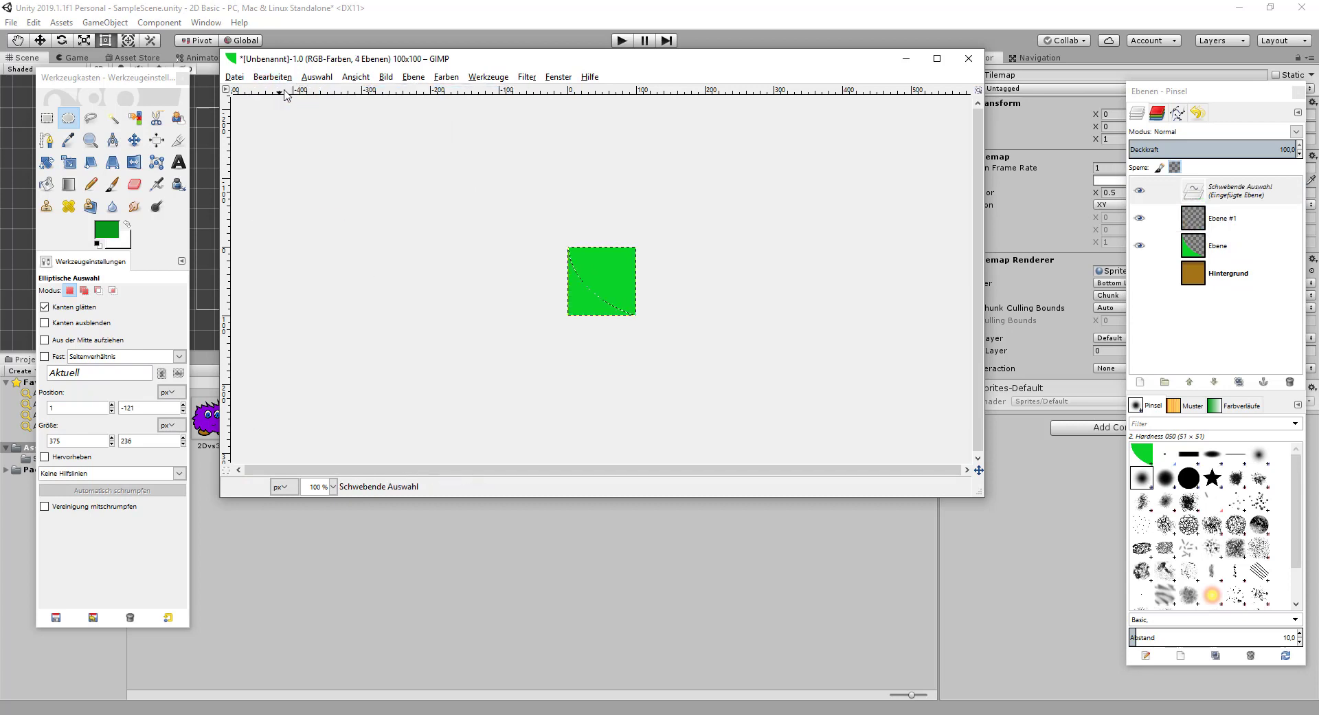
left_click(286, 78)
left_click(284, 93)
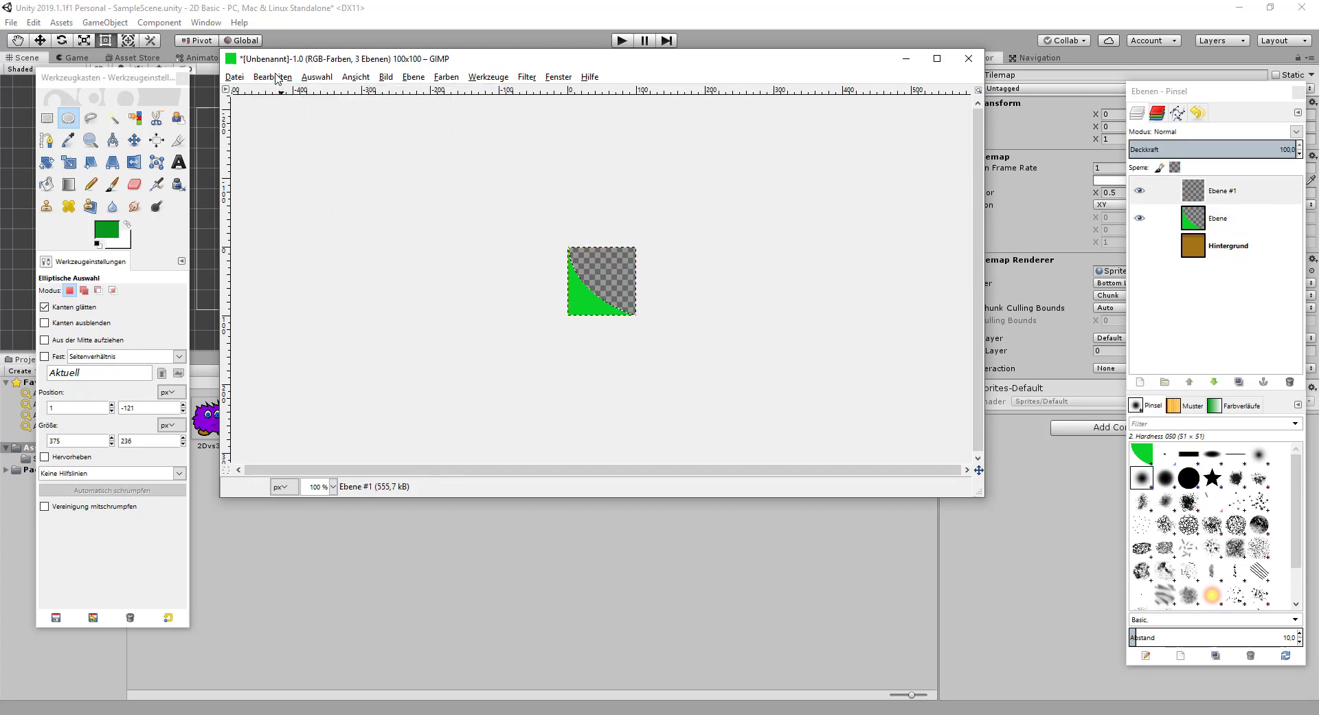
left_click(278, 77)
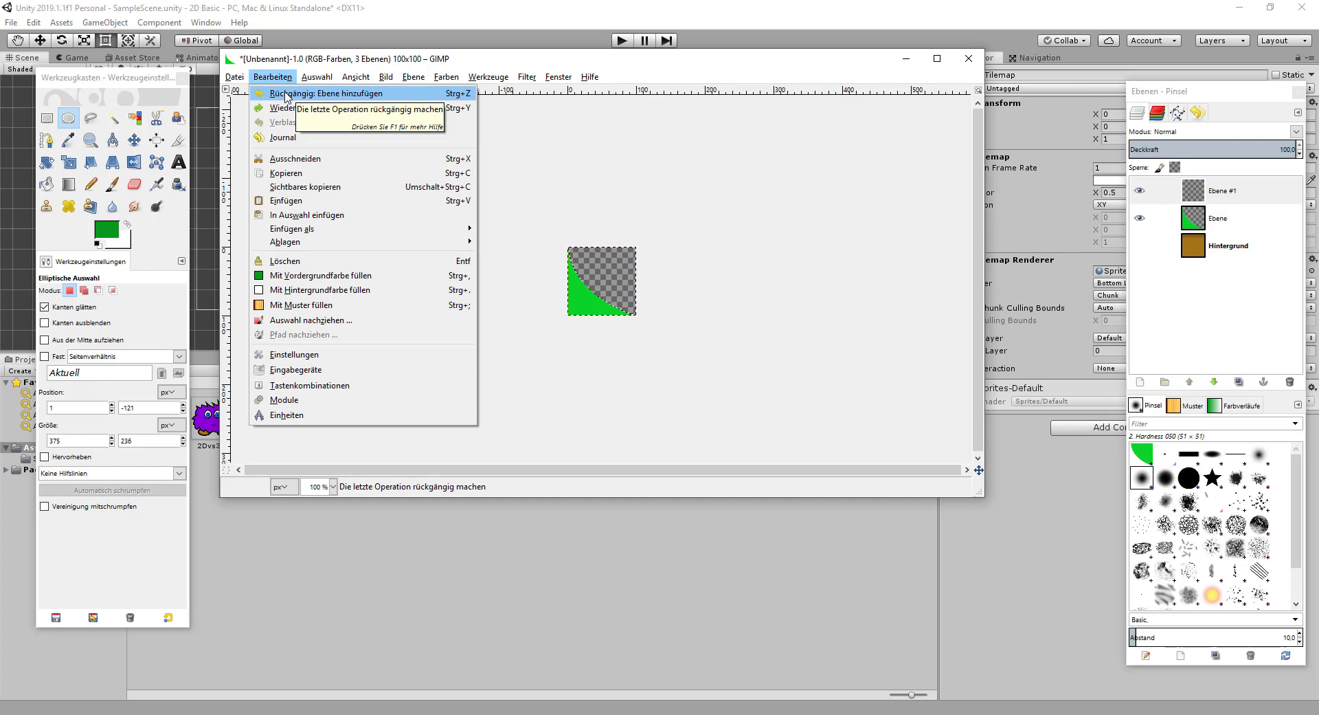
left_click(281, 109)
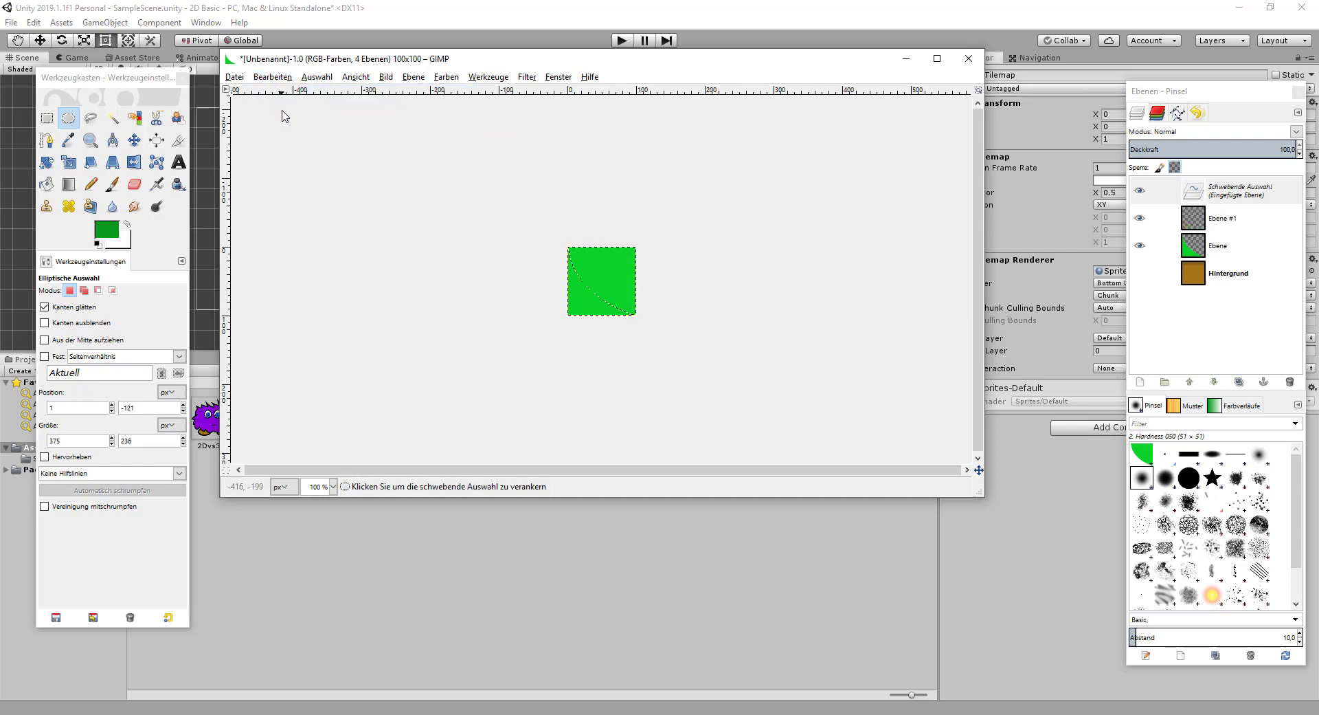
- Hide the Ebene and floating selection layers and make Ebene #1 visible again
right_click(1187, 190)
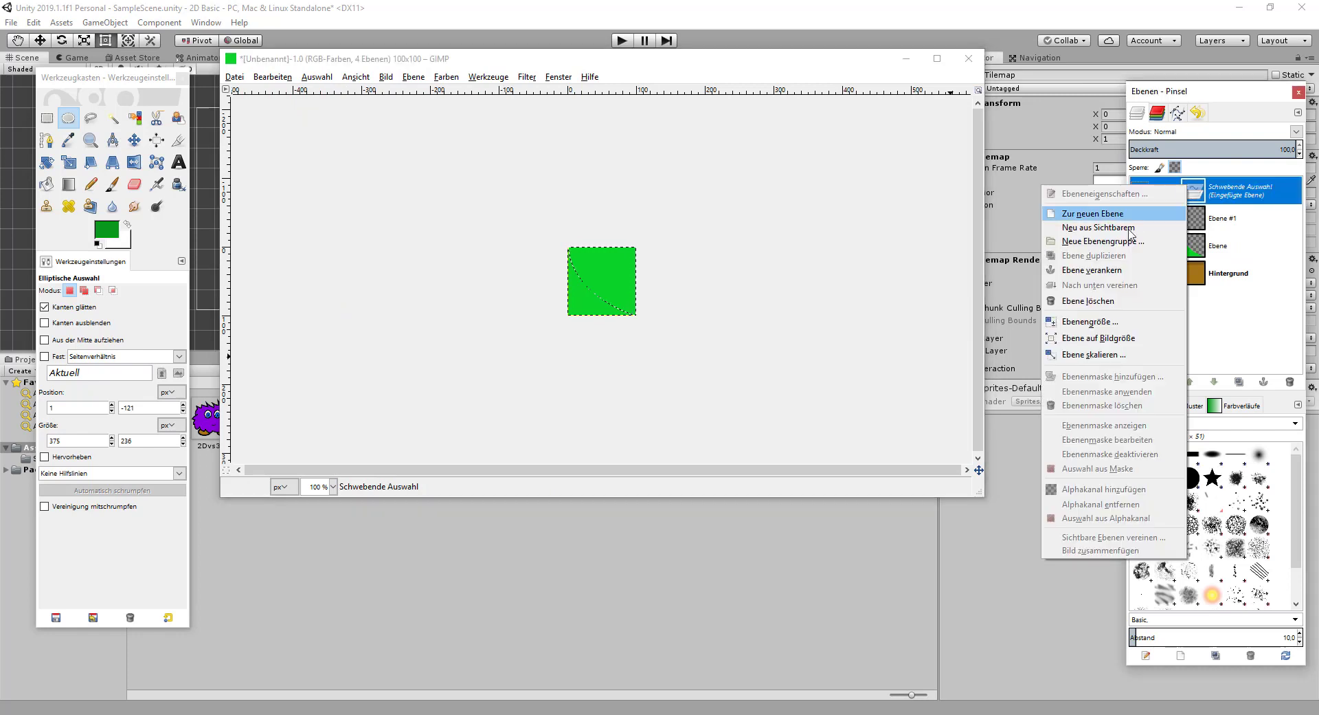
left_click(1208, 250)
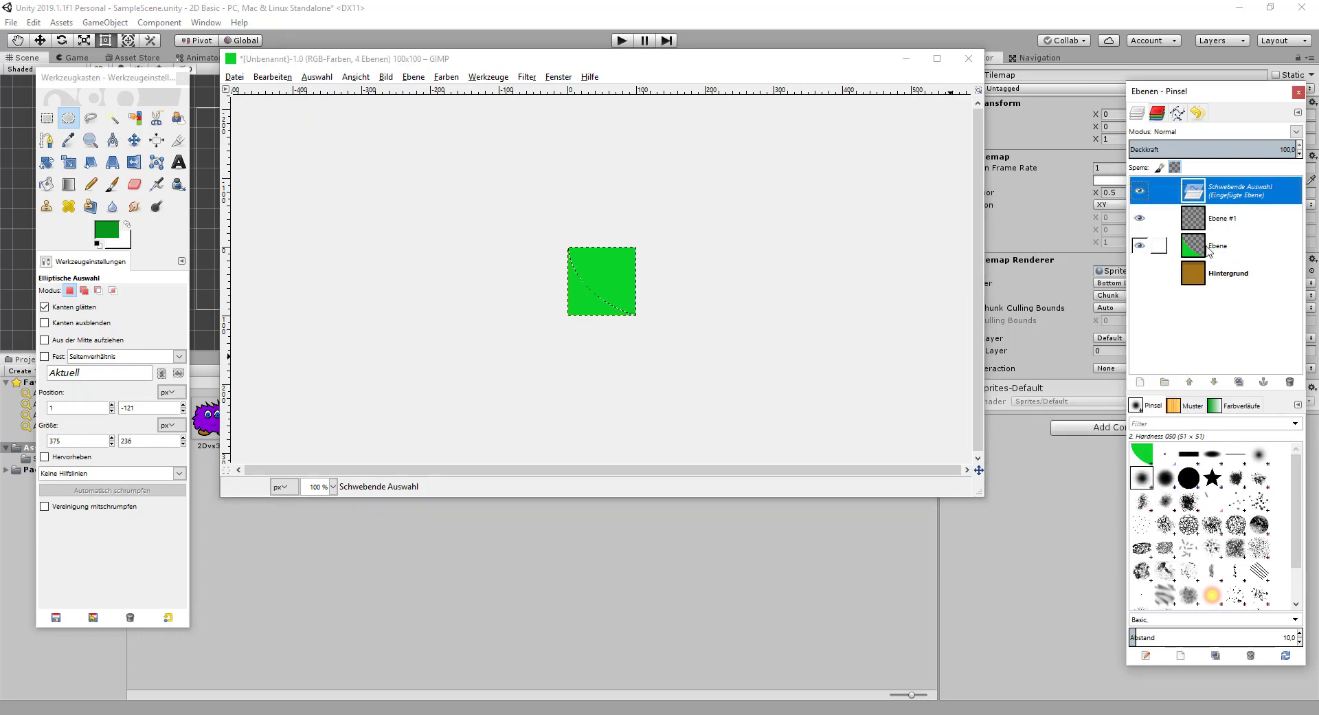
left_click(1140, 245)
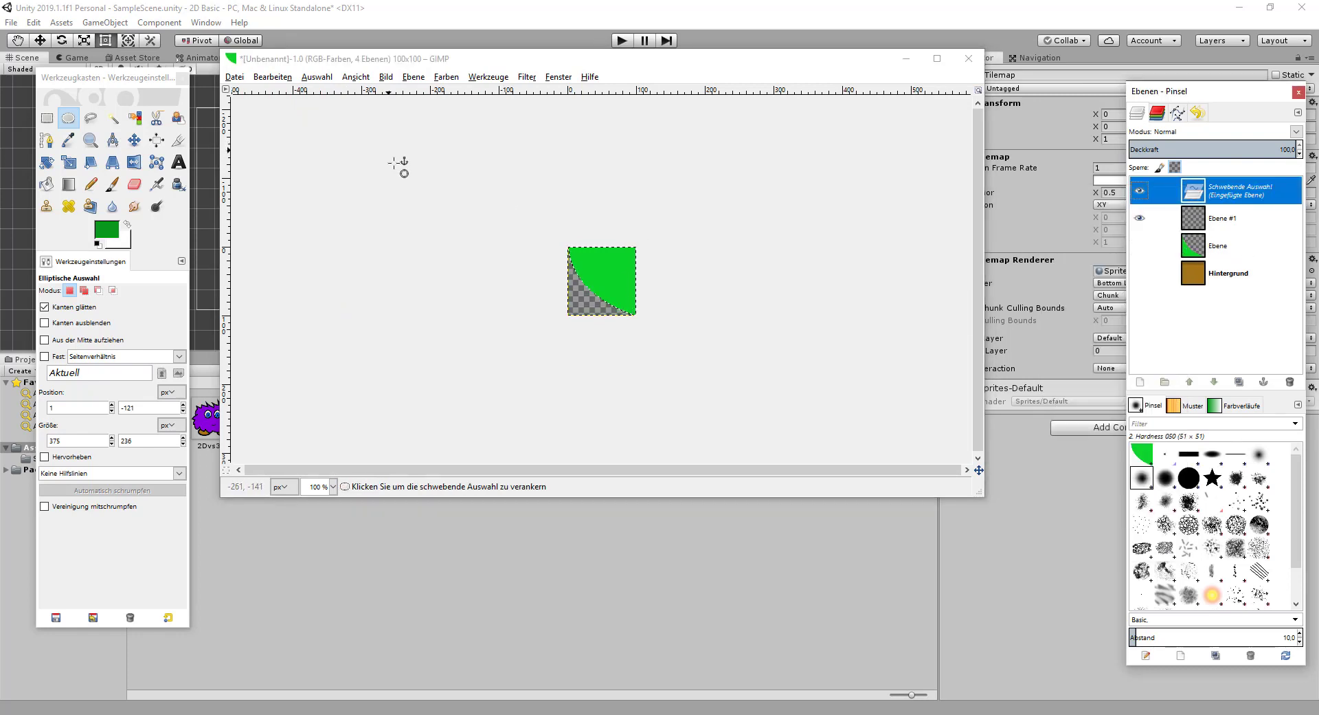
left_click(279, 77)
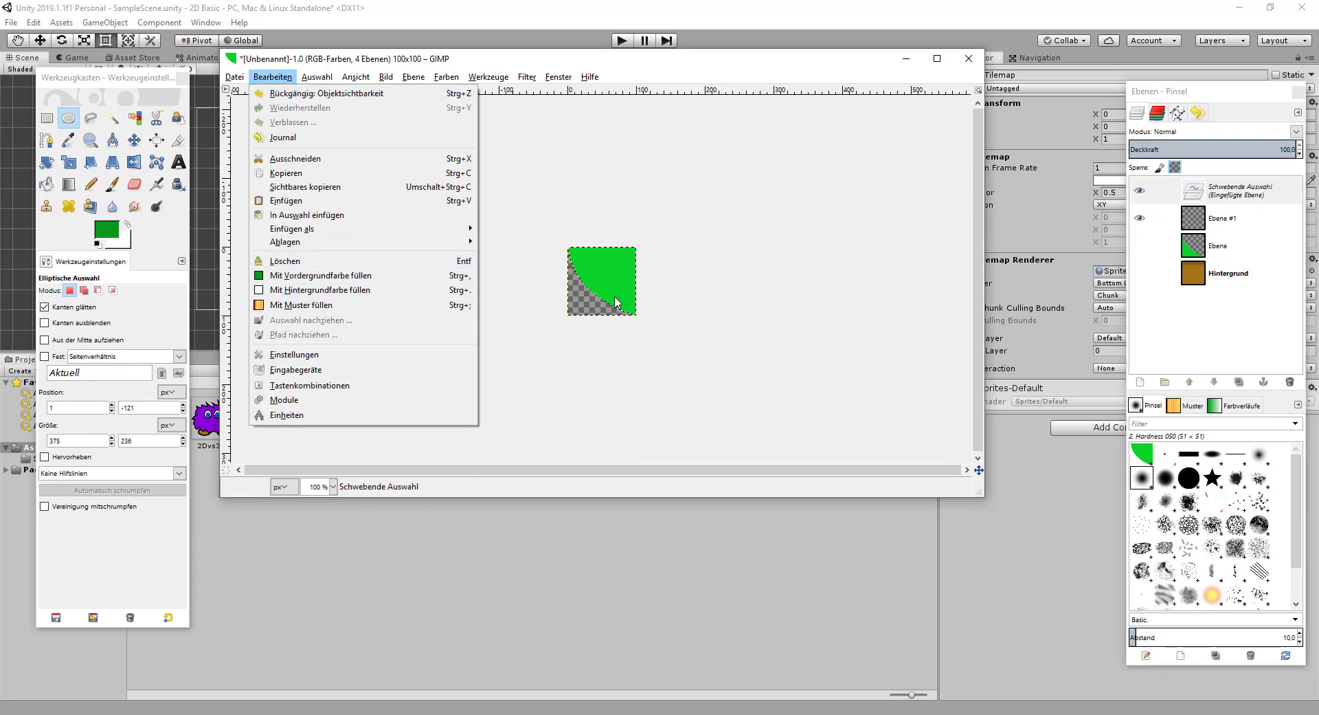
left_click(1226, 193)
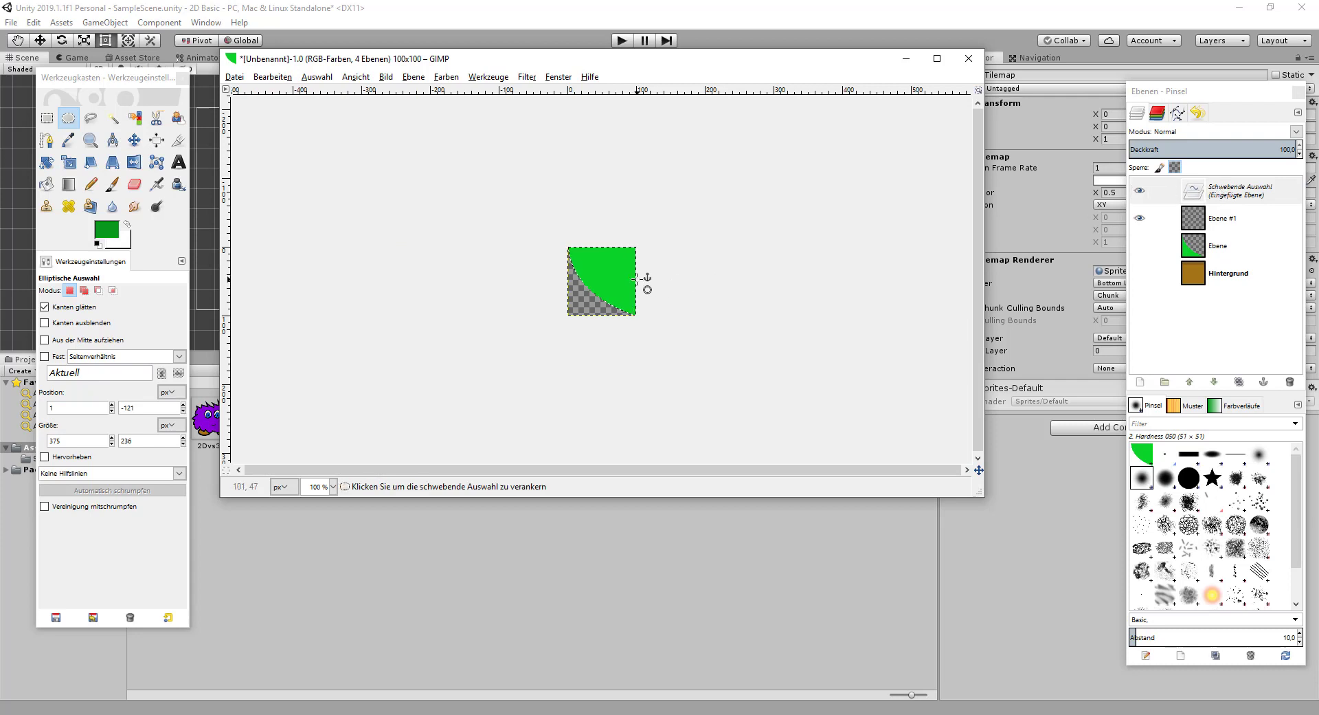
left_click(1139, 190)
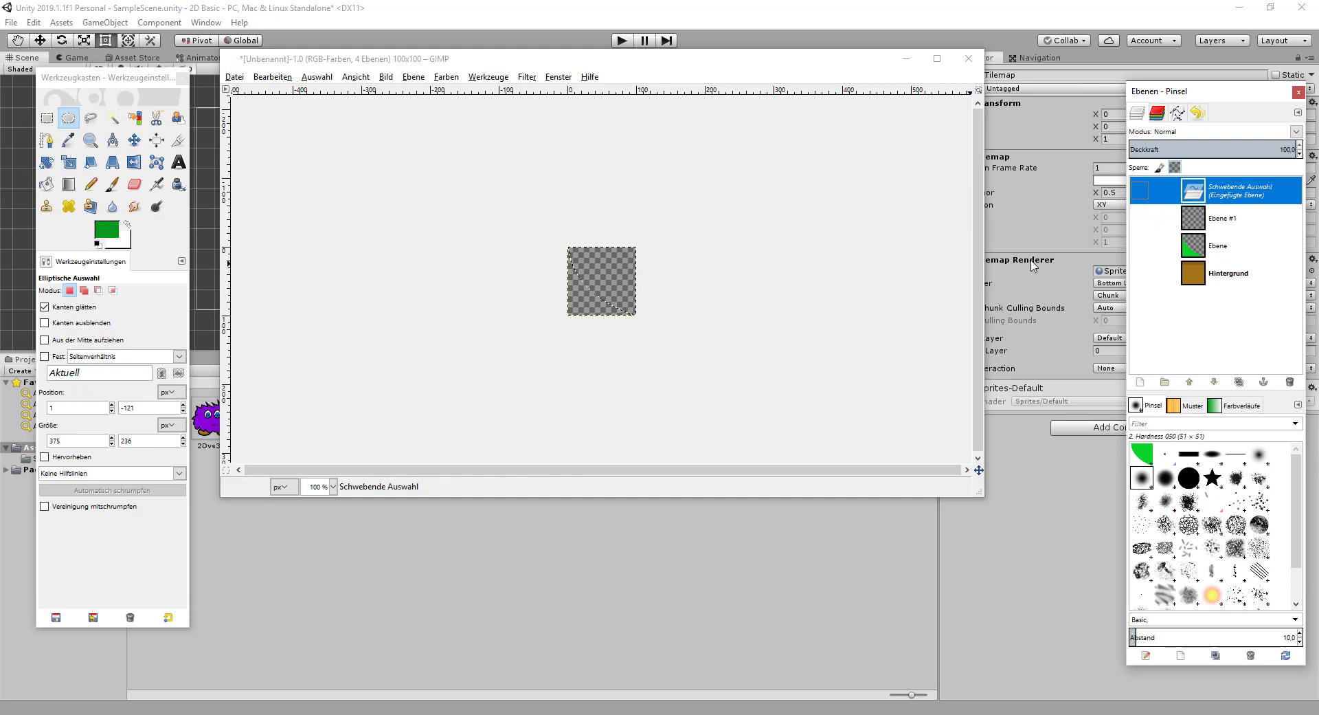
left_click(1140, 219)
left_click(316, 76)
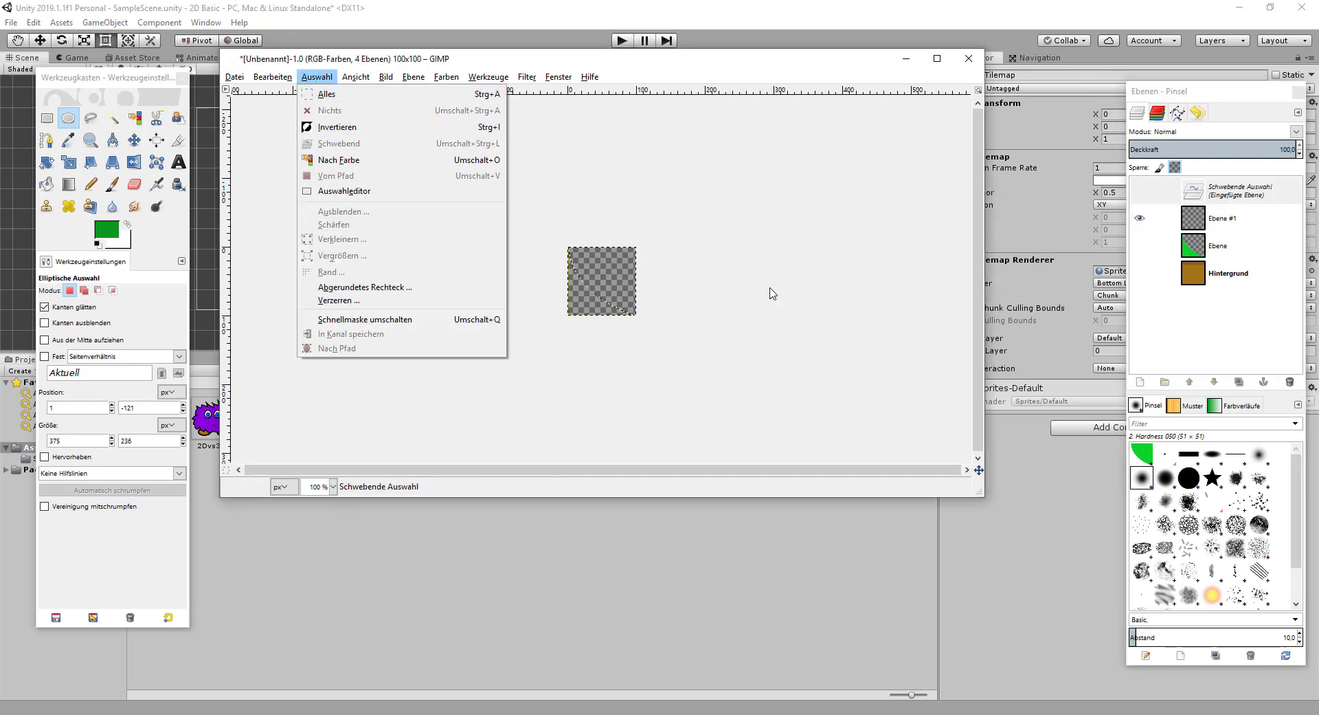
- Delete the floating selection layer with Ebene löschen
right_click(1199, 198)
right_click(1201, 194)
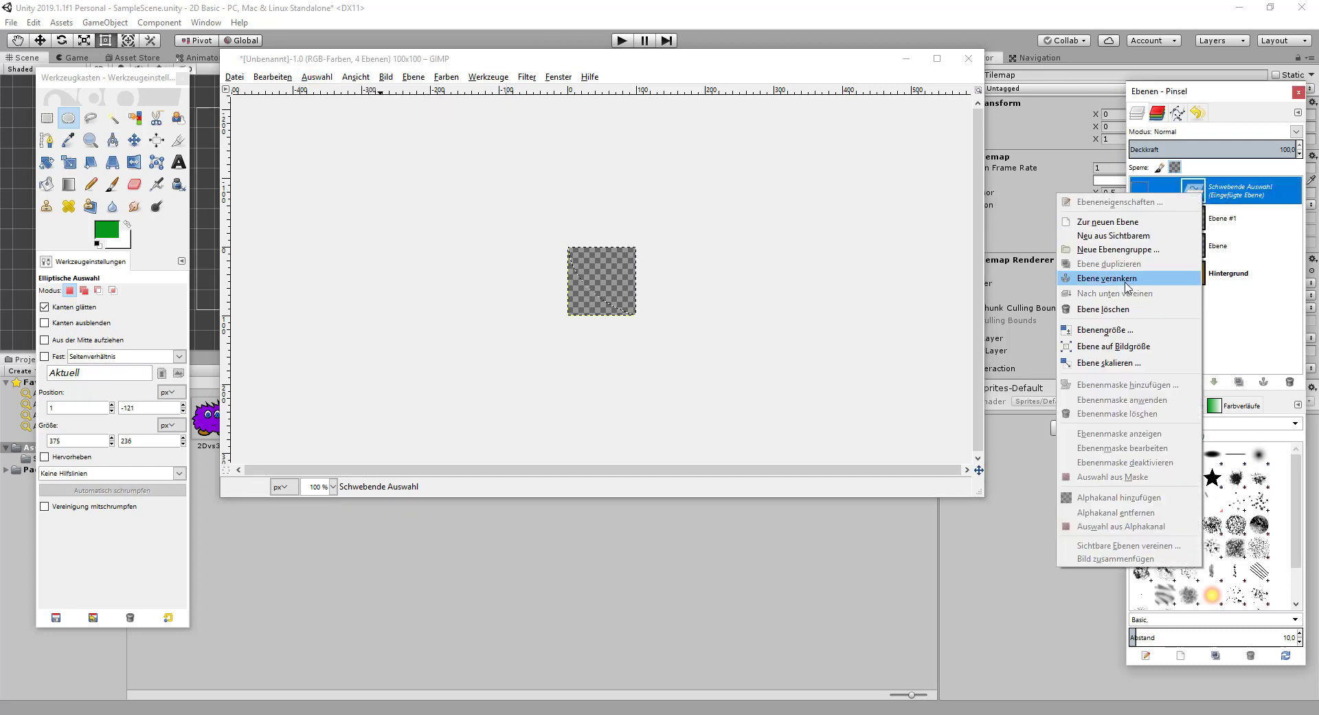
left_click(1108, 320)
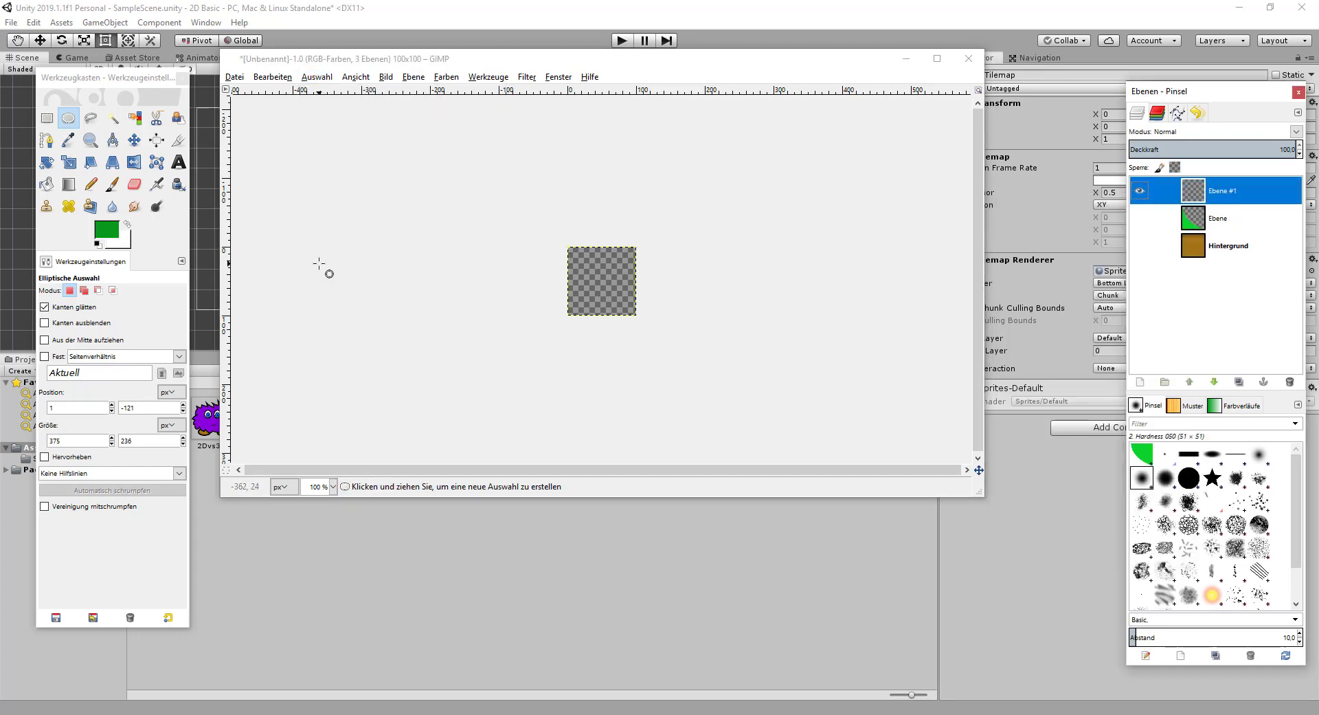
left_click(277, 79)
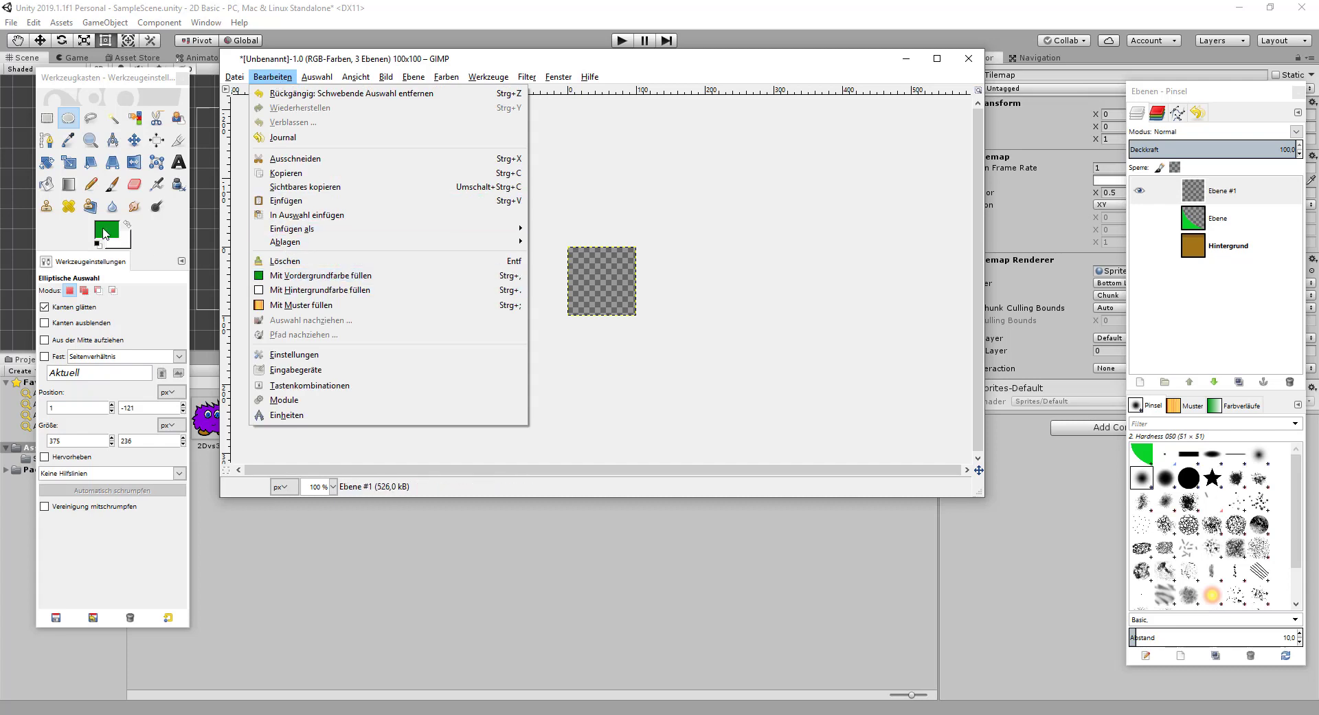
- Fill Ebene #1 with a bright green foreground colour
left_click(107, 230)
left_click(106, 230)
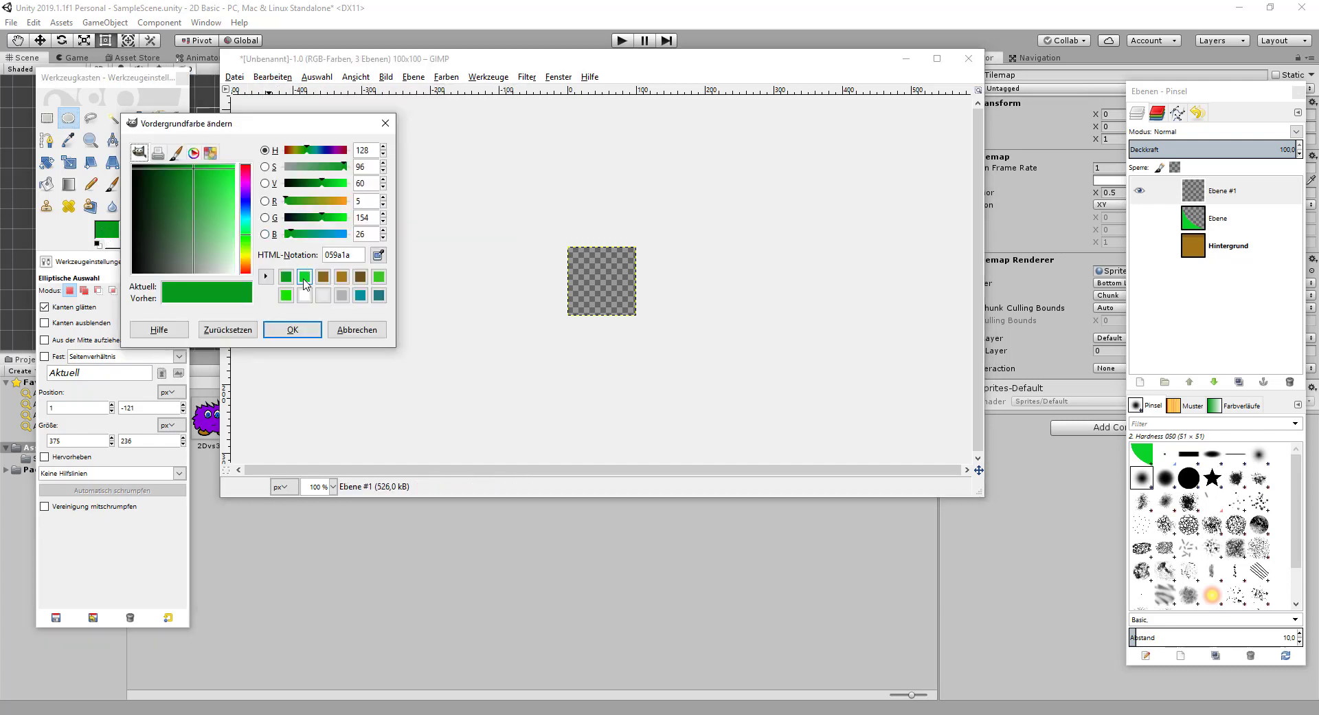
left_click(304, 277)
left_click(292, 329)
left_click(272, 76)
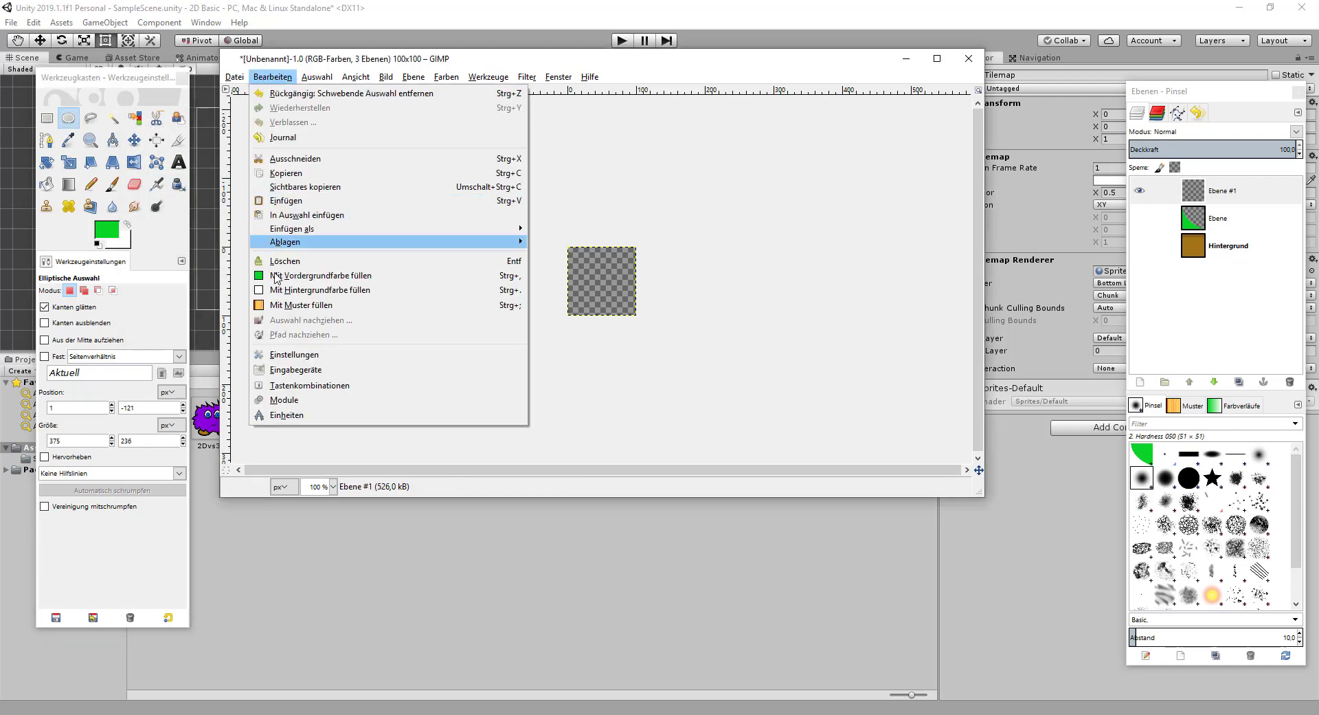
left_click(278, 278)
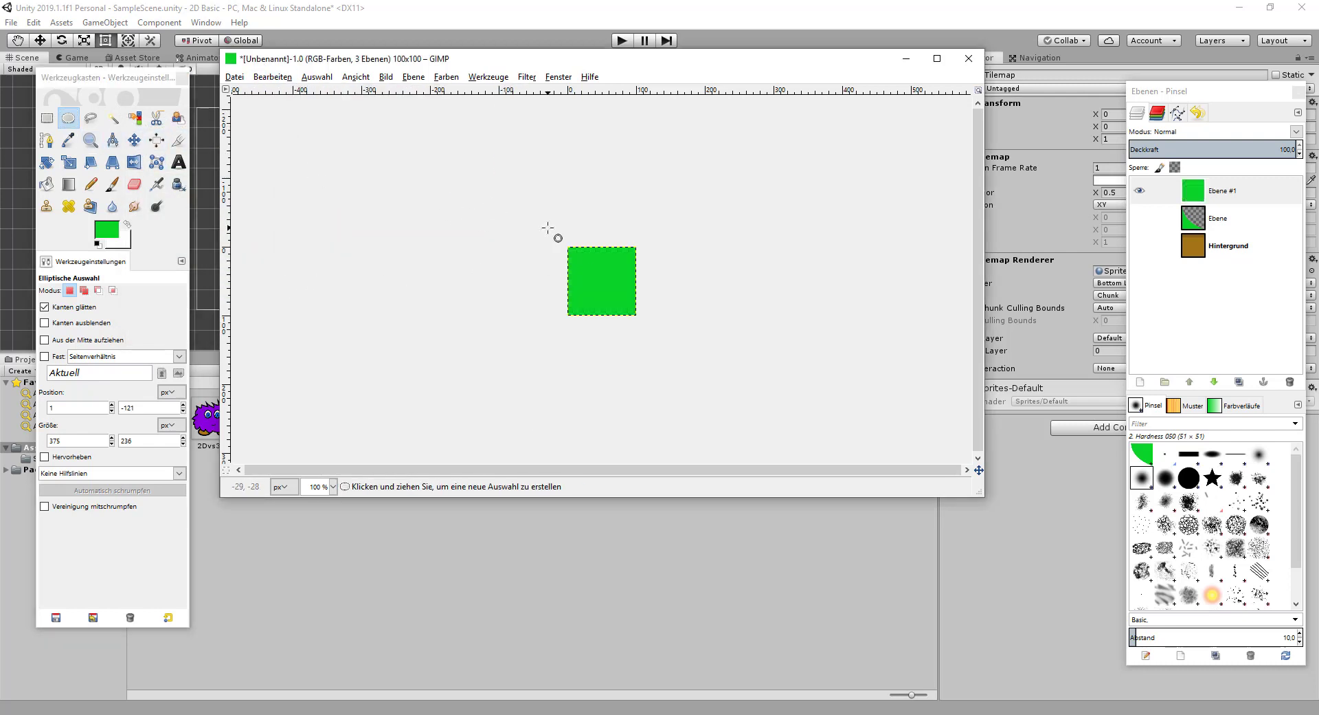
- Select an ellipse widened past the square's right side and cut out its green
left_click_drag(562, 182, 690, 316)
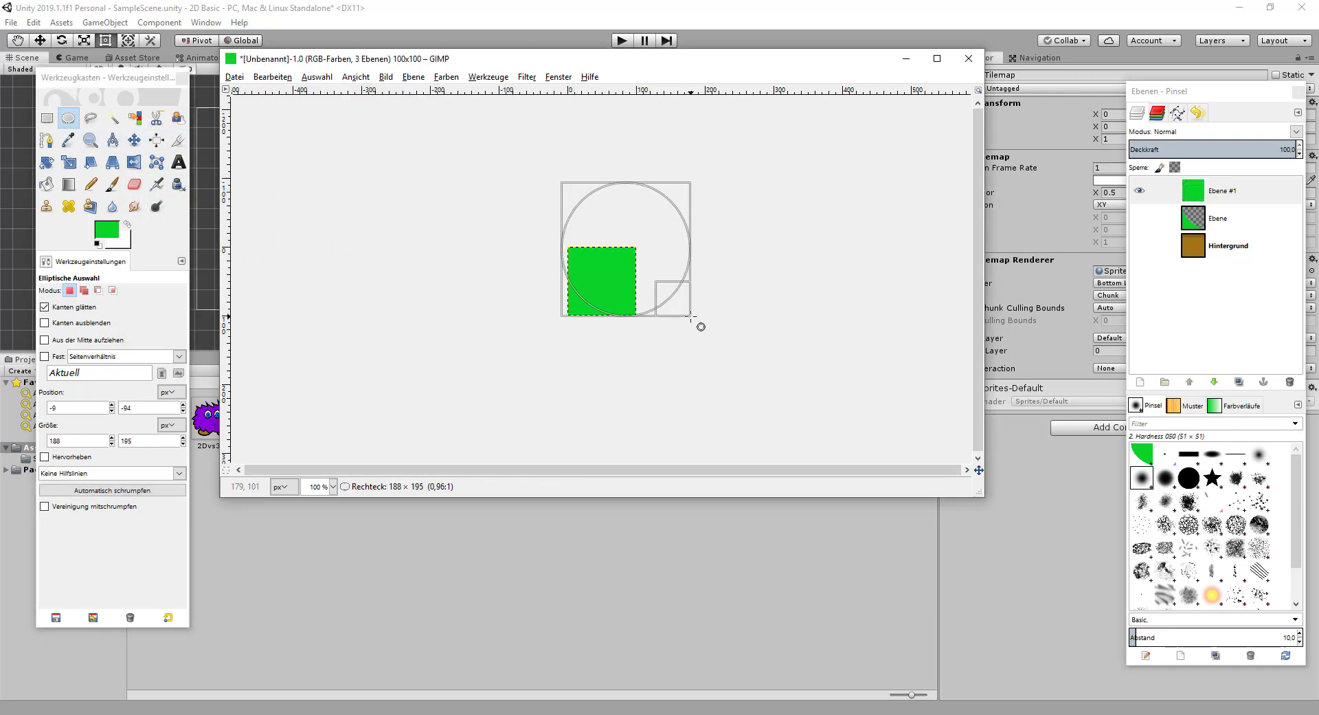
left_click_drag(590, 266, 600, 254)
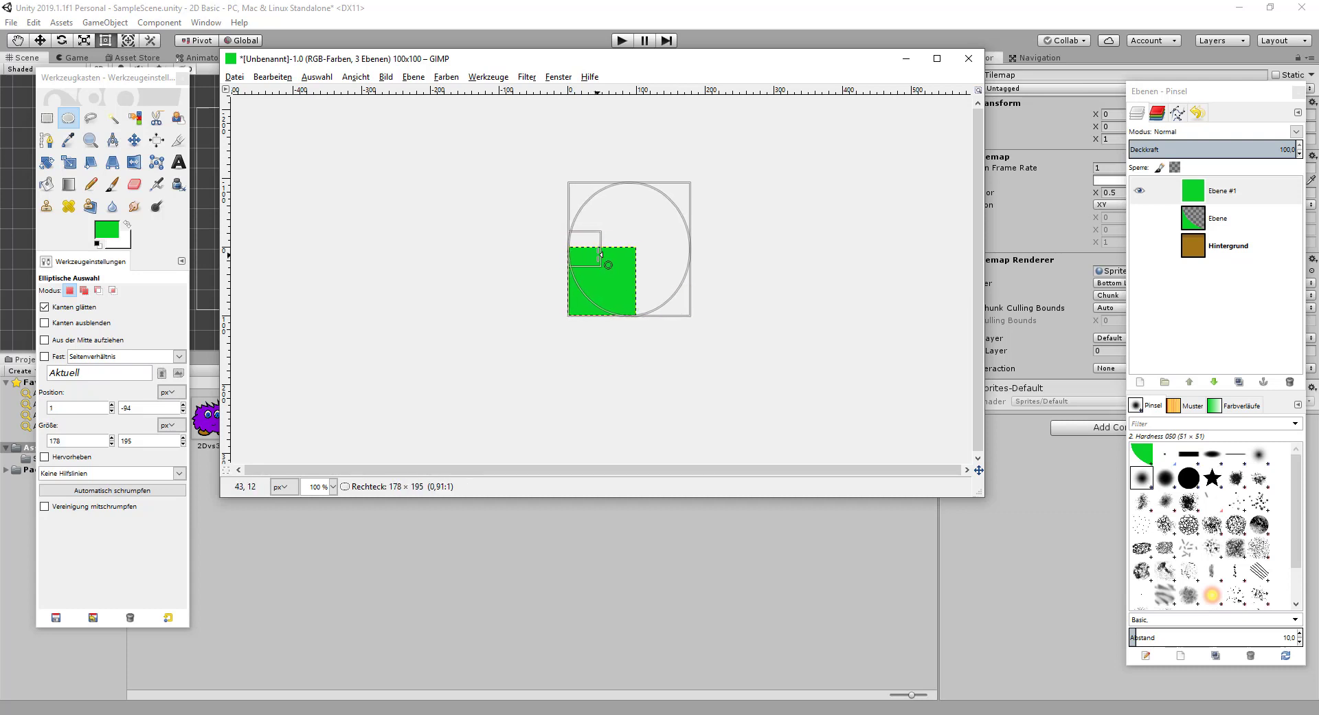
left_click_drag(687, 258, 706, 254)
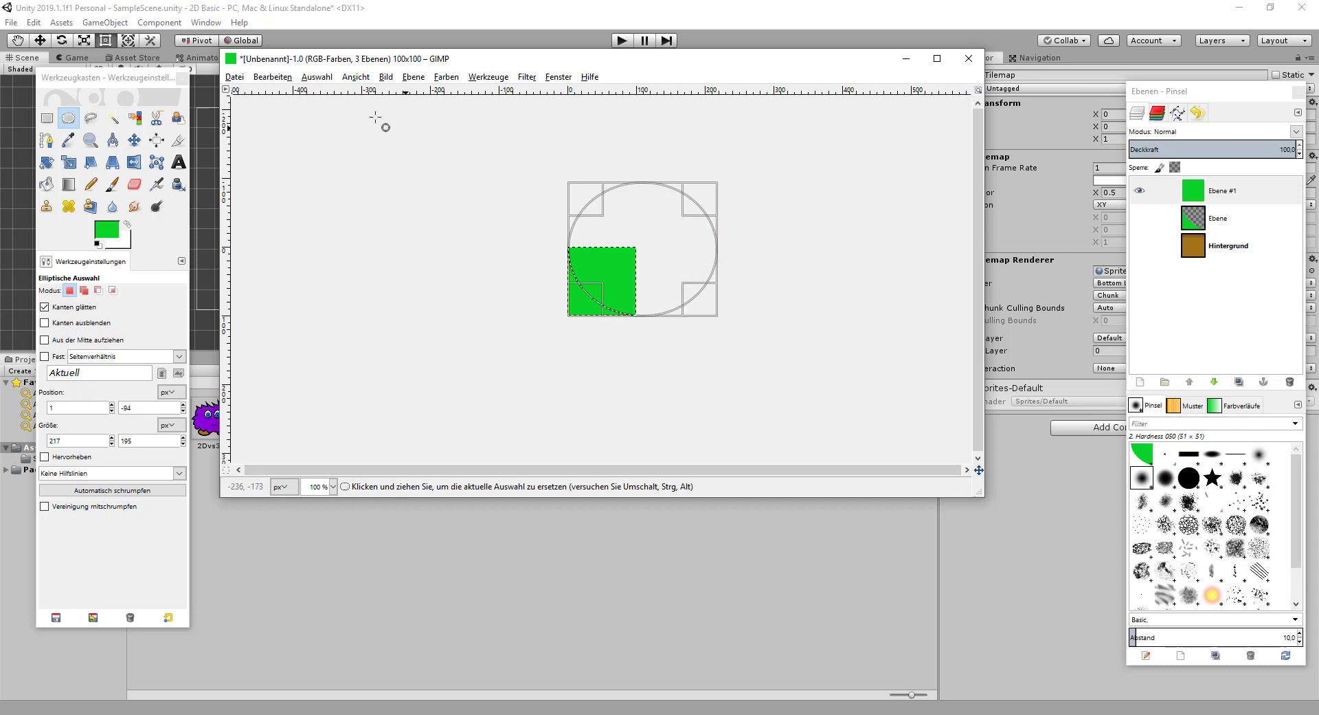
key("ctrl")
key("ctrl+x")
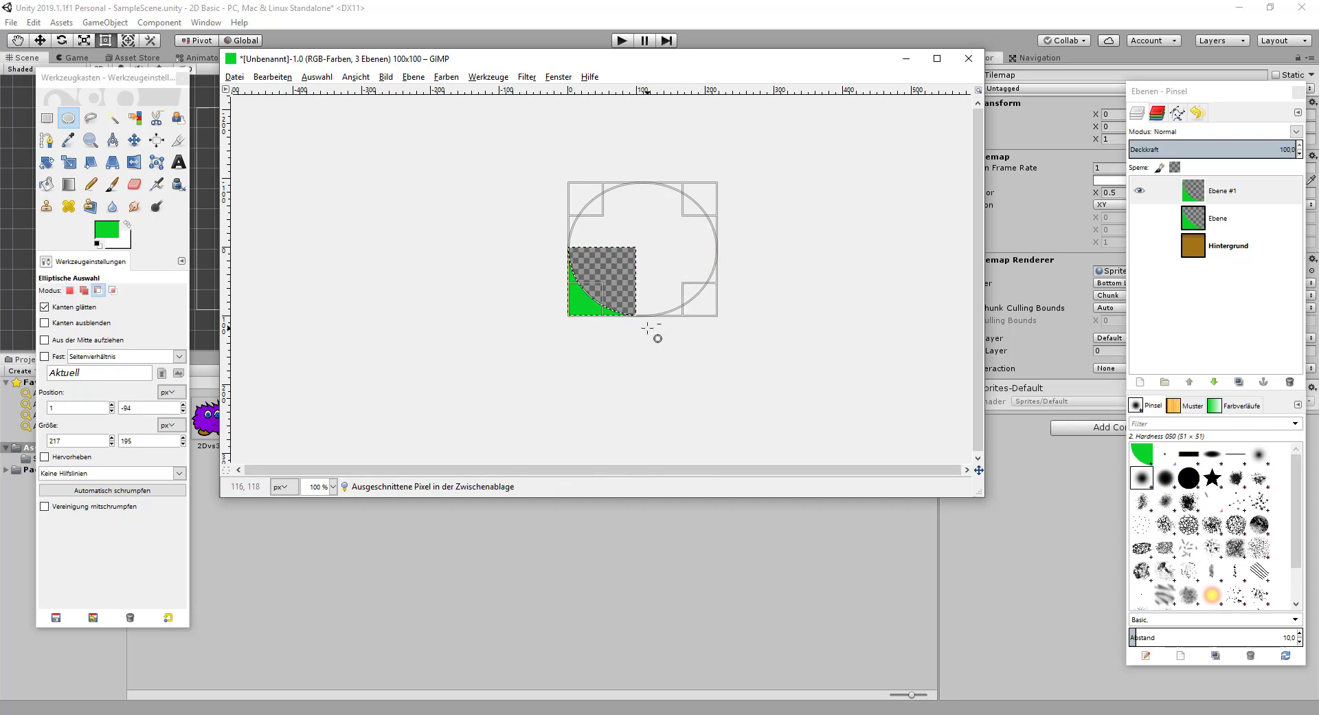
- Add new layer Ebene #2, paste the cut piece, then undo the paste
left_click(1140, 382)
left_click(1139, 498)
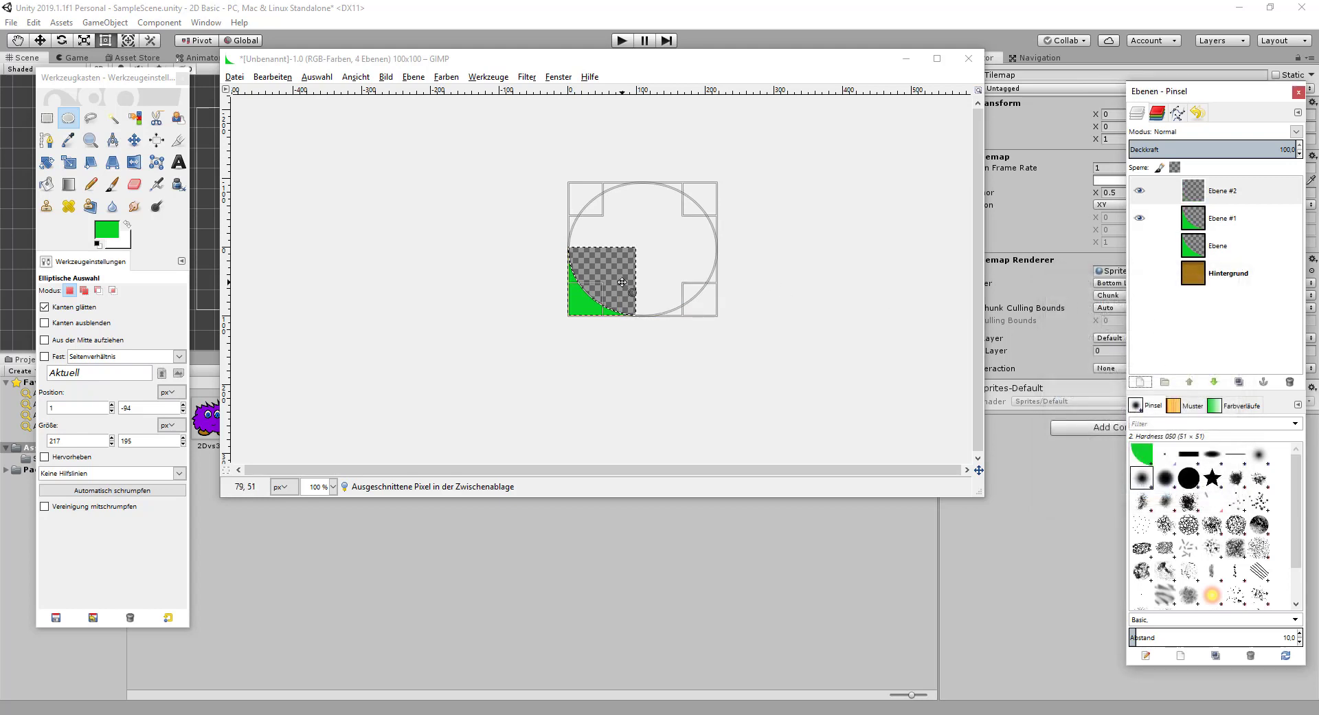
key("ctrl+v")
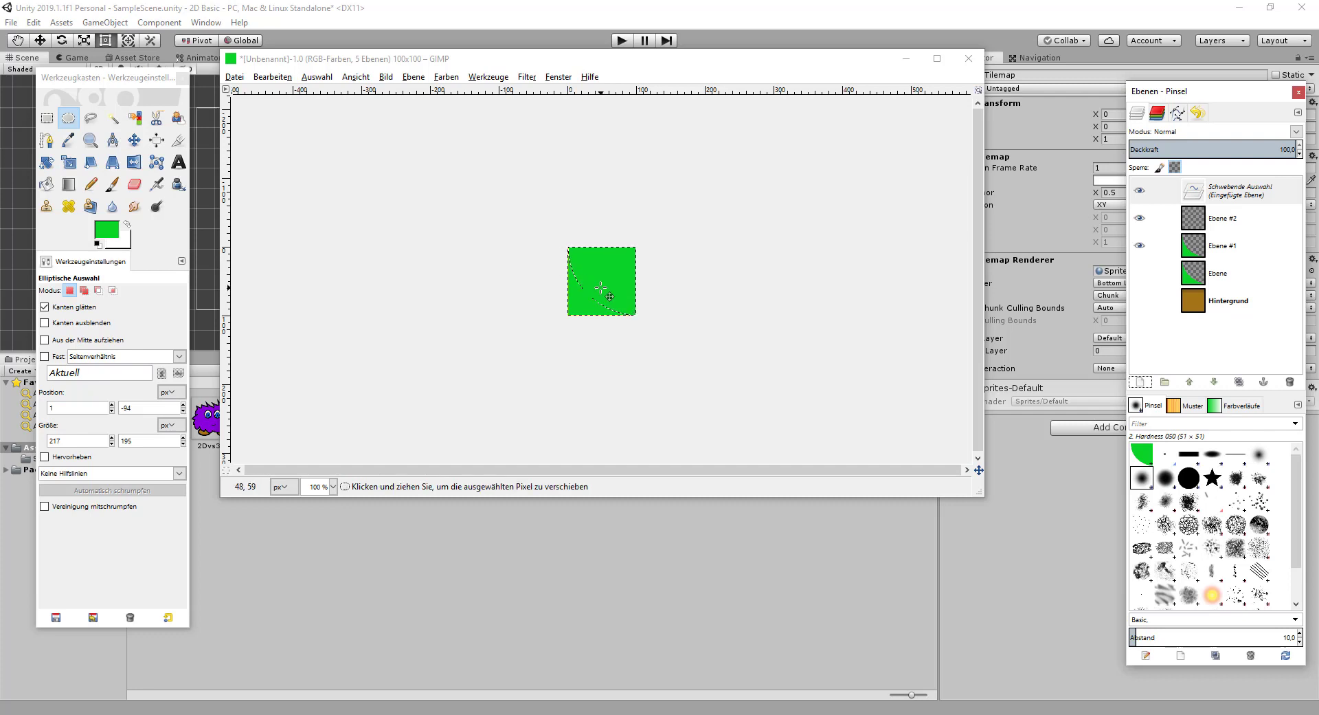
key("ctrl+z")
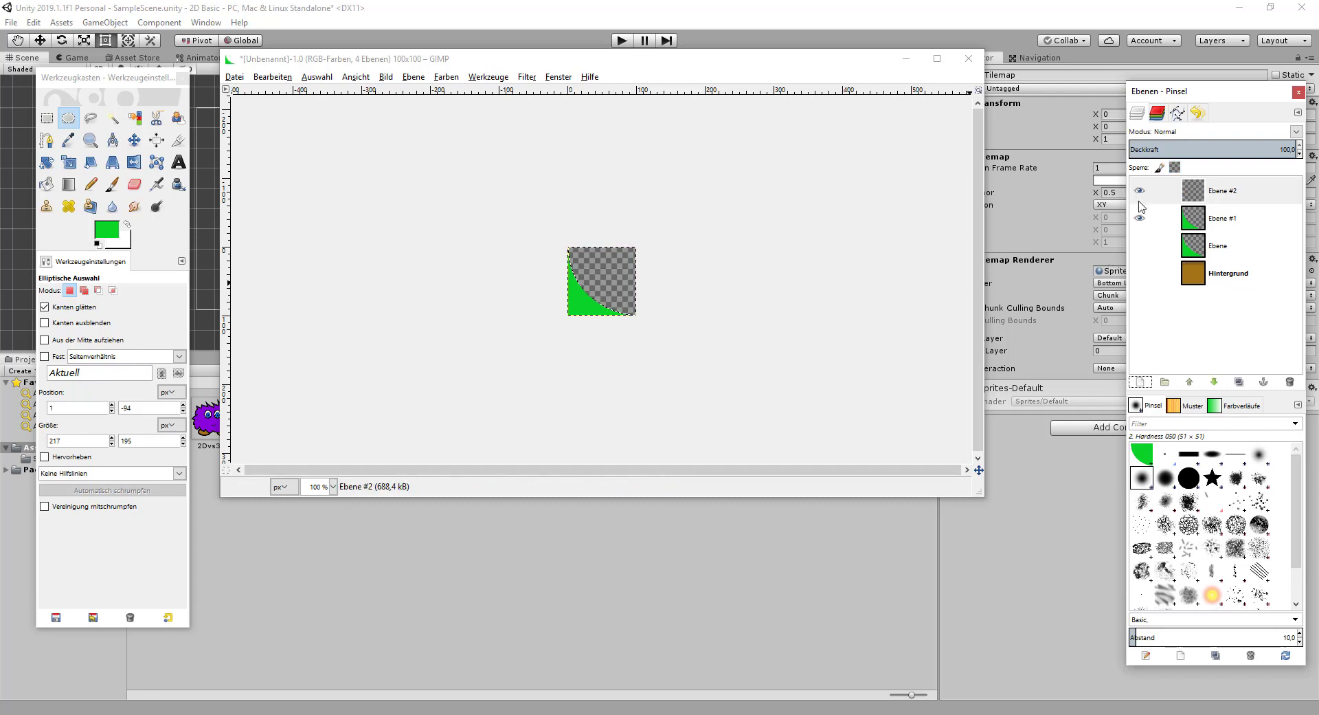
- Hide Ebene #1, paste the cut piece again, and pick dark green (059a1a) for the Pencil
left_click(1140, 218)
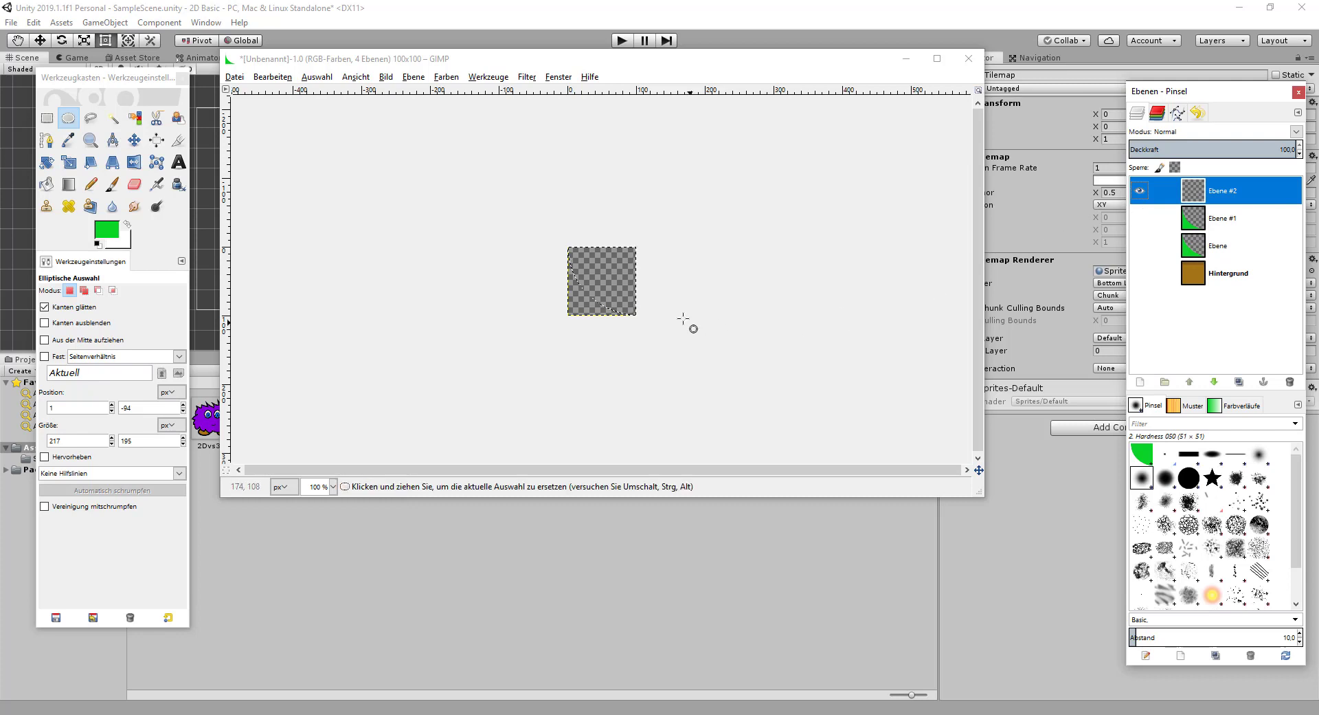
key("ctrl+v")
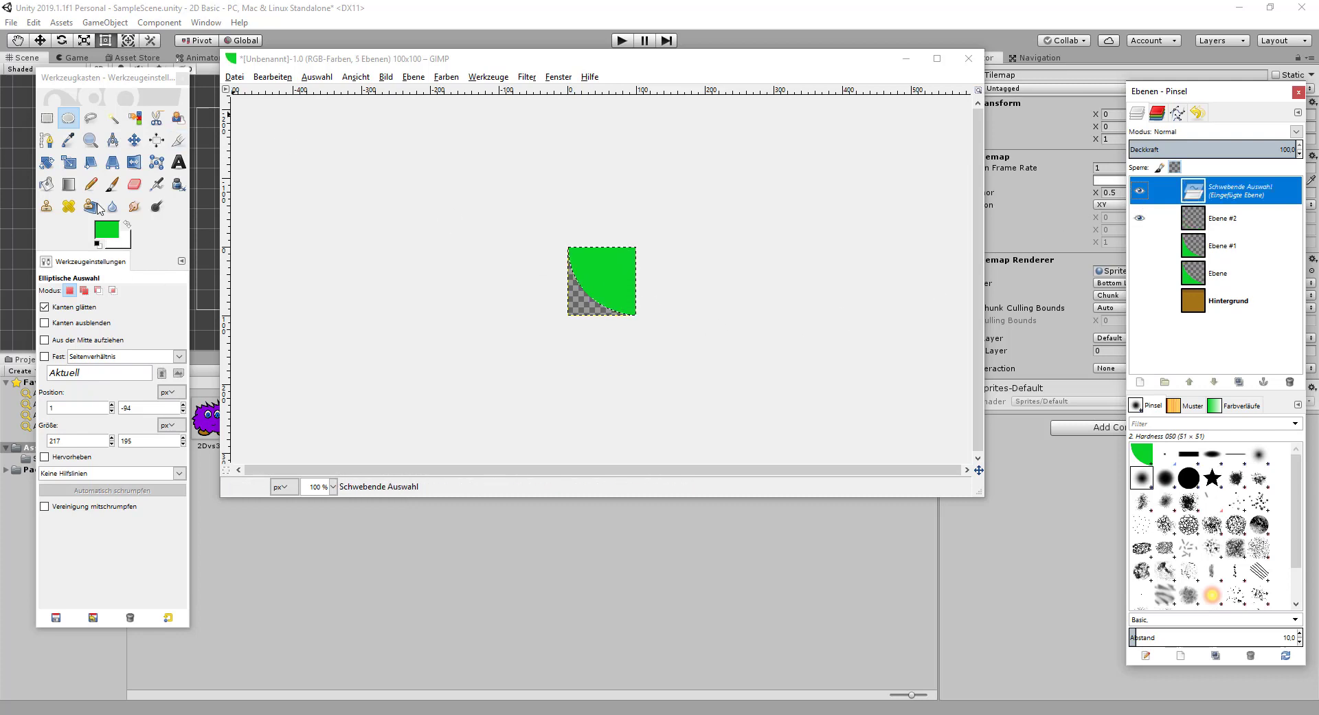
left_click(90, 184)
left_click(108, 231)
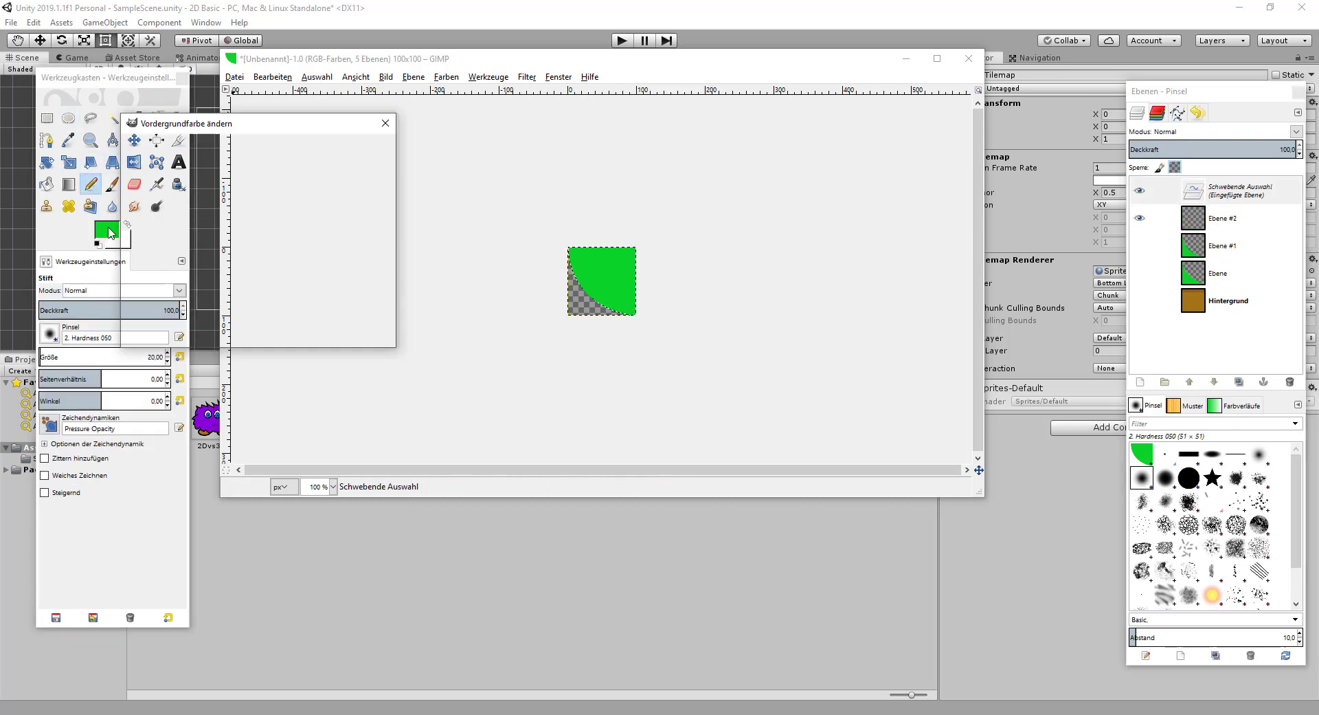
left_click(305, 276)
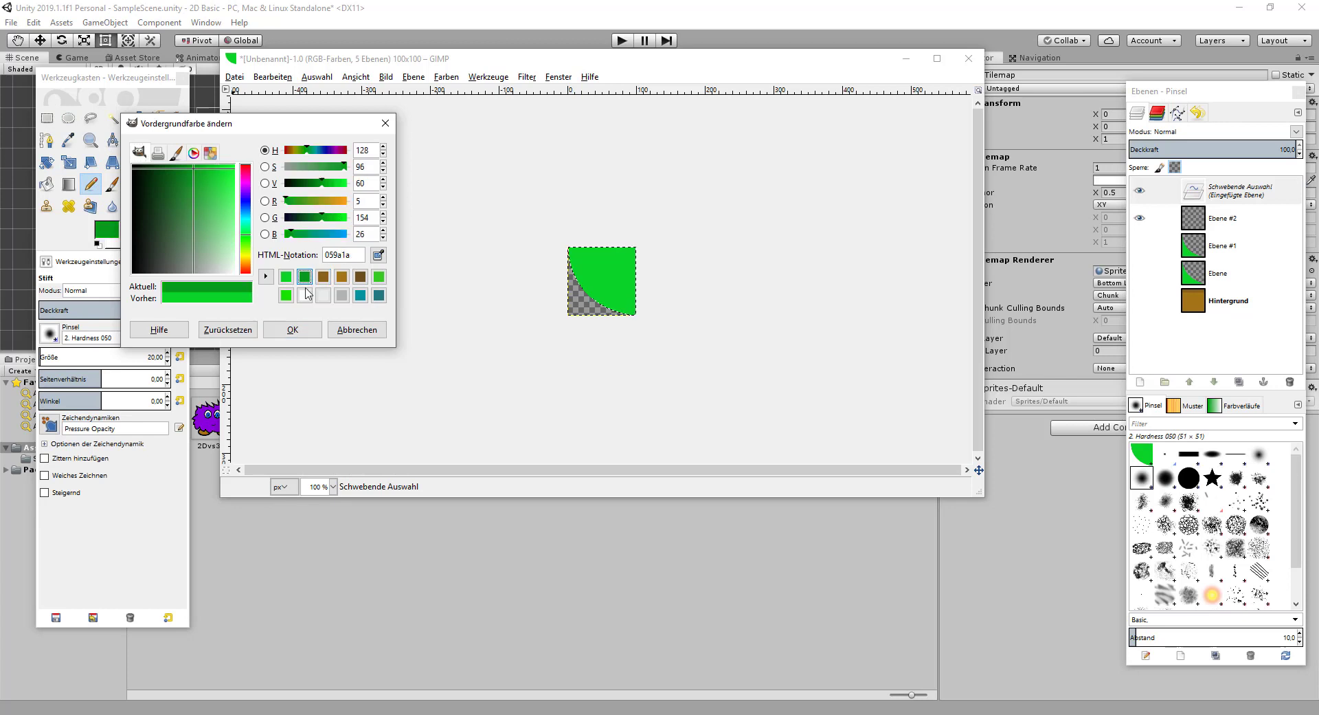
left_click(293, 330)
- Zoom to 400% and shrink the Pencil to size 10, undoing a test dab
left_click(333, 486)
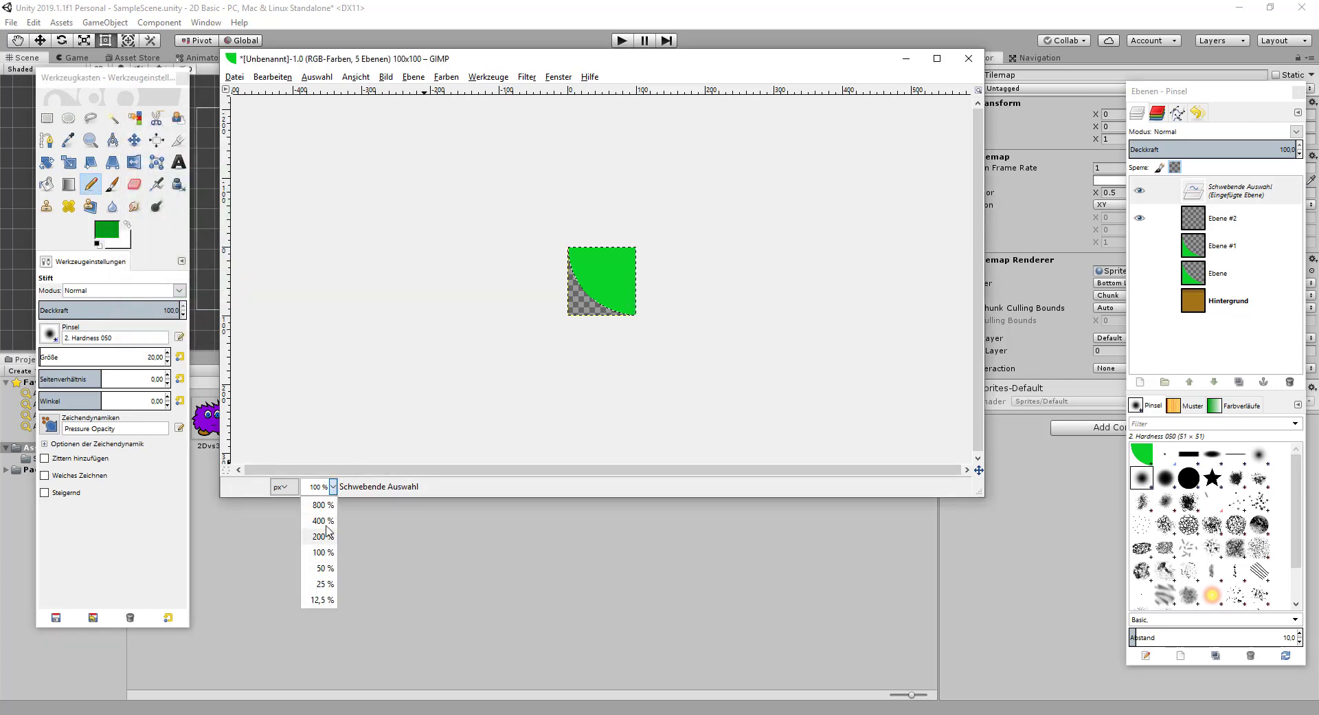
left_click(322, 520)
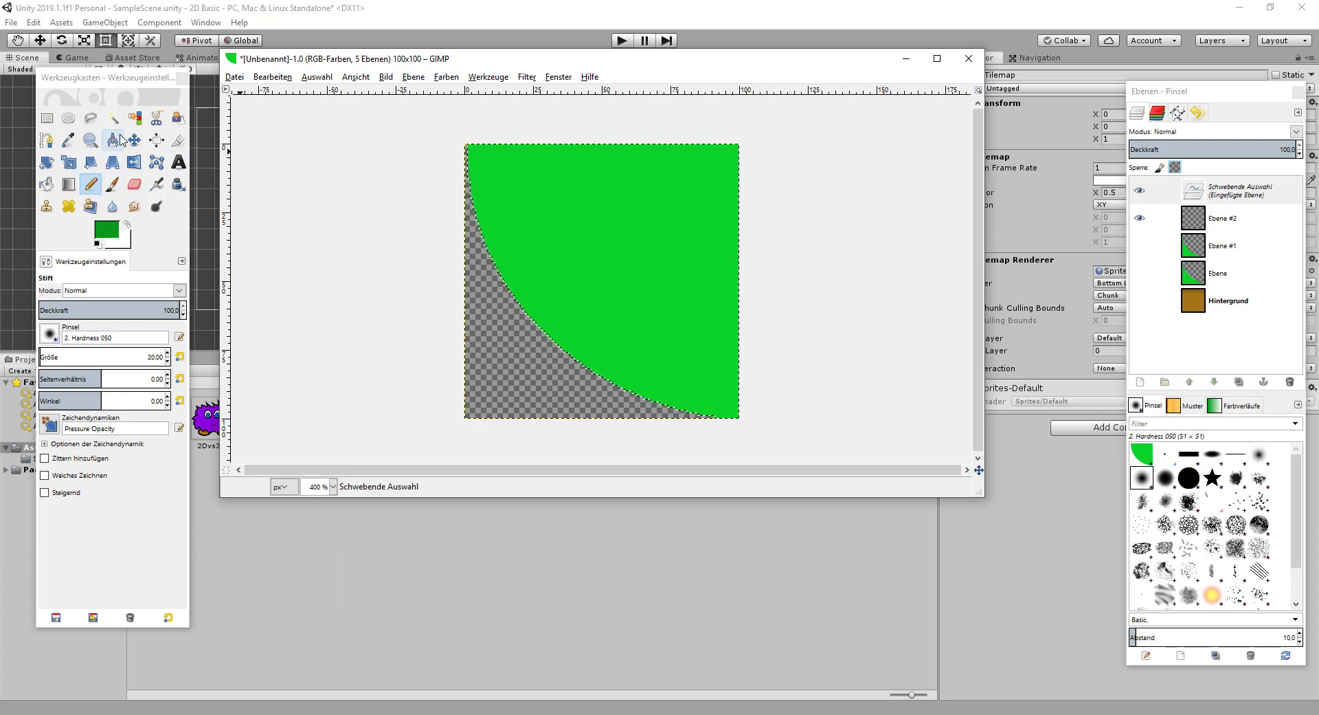
left_click(167, 360)
left_click(167, 361)
left_click(167, 361)
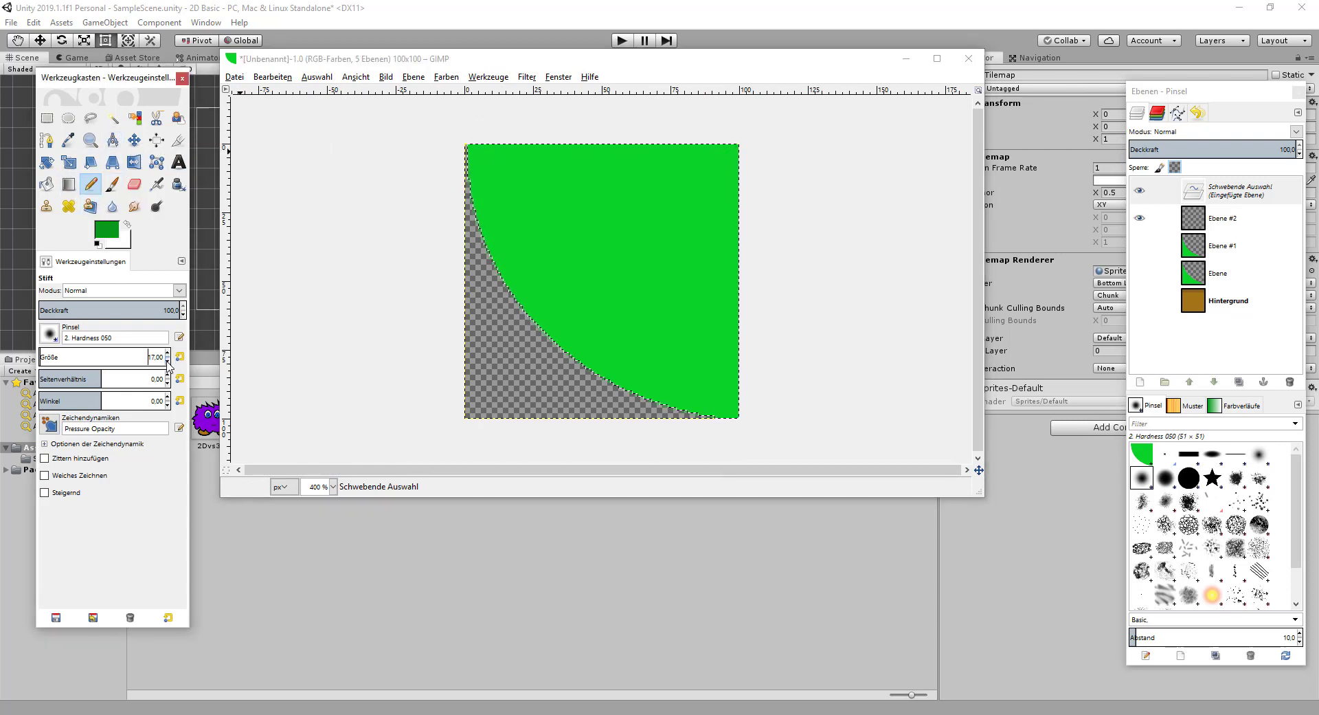
double_click(167, 361)
double_click(167, 361)
double_click(167, 360)
left_click(167, 361)
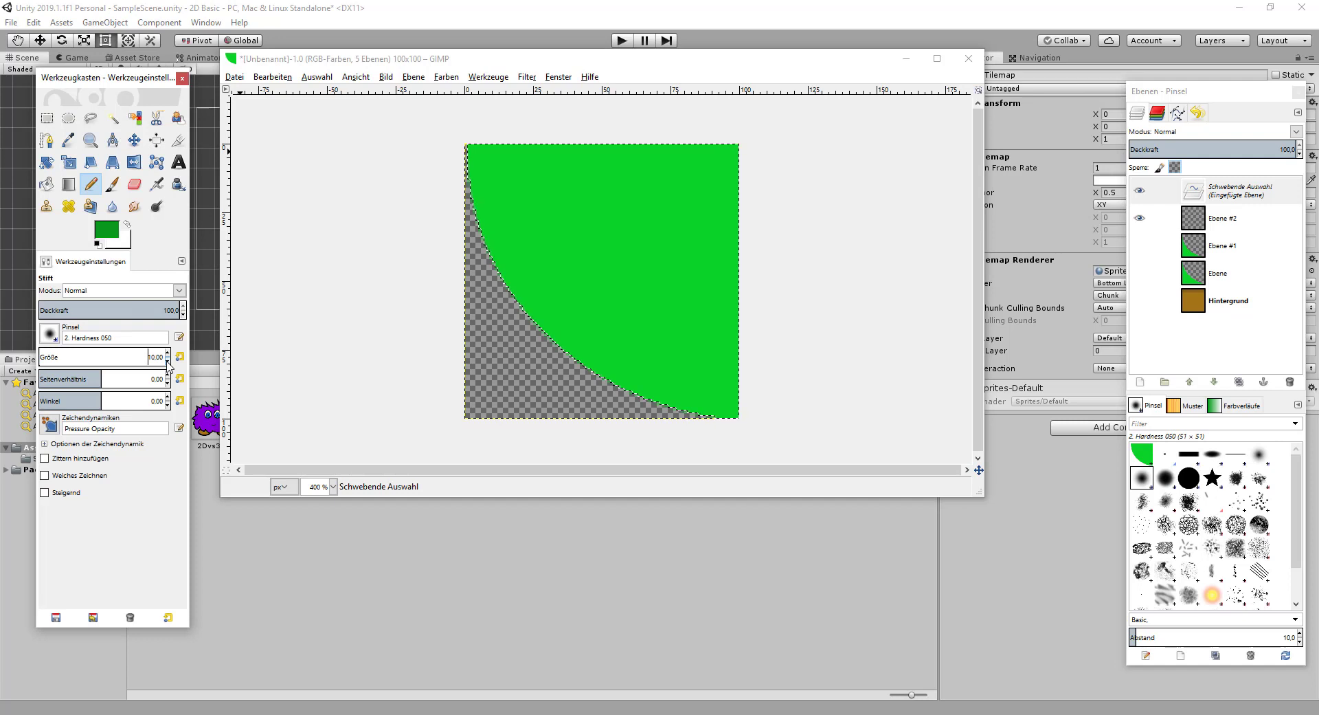
left_click(475, 146)
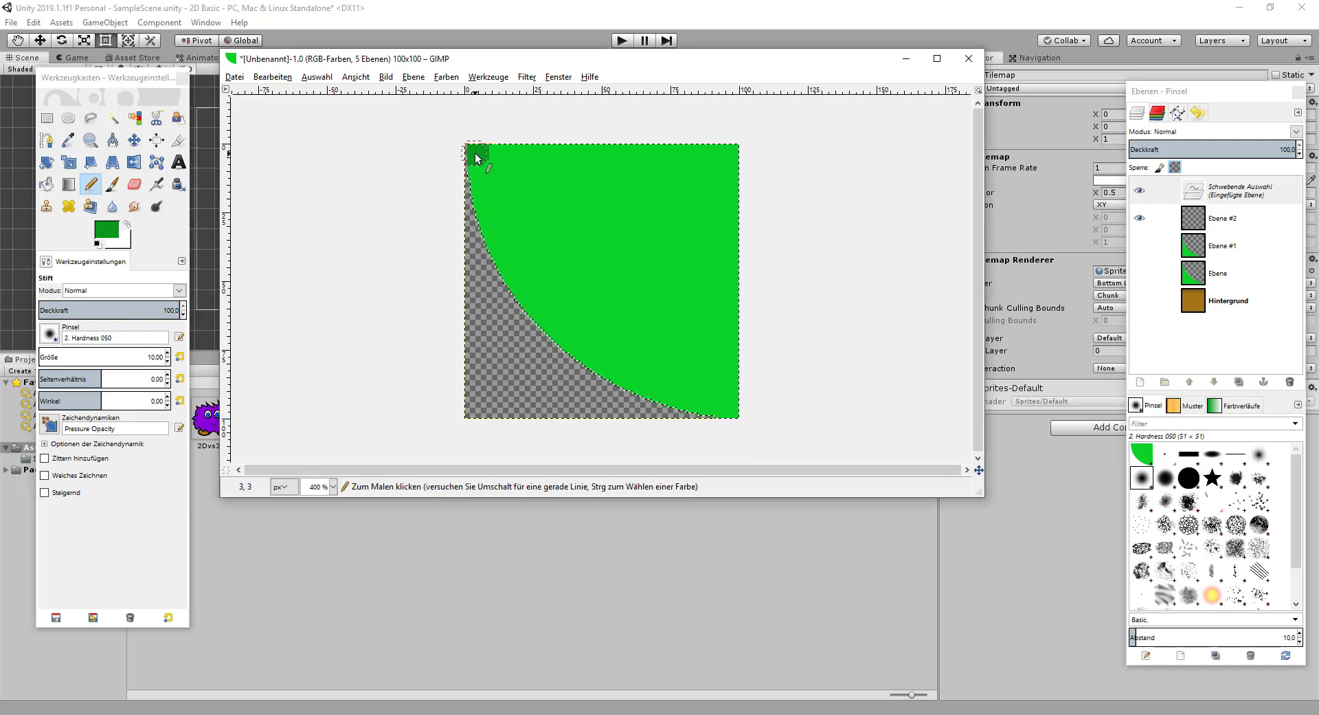
left_click(273, 76)
left_click(297, 94)
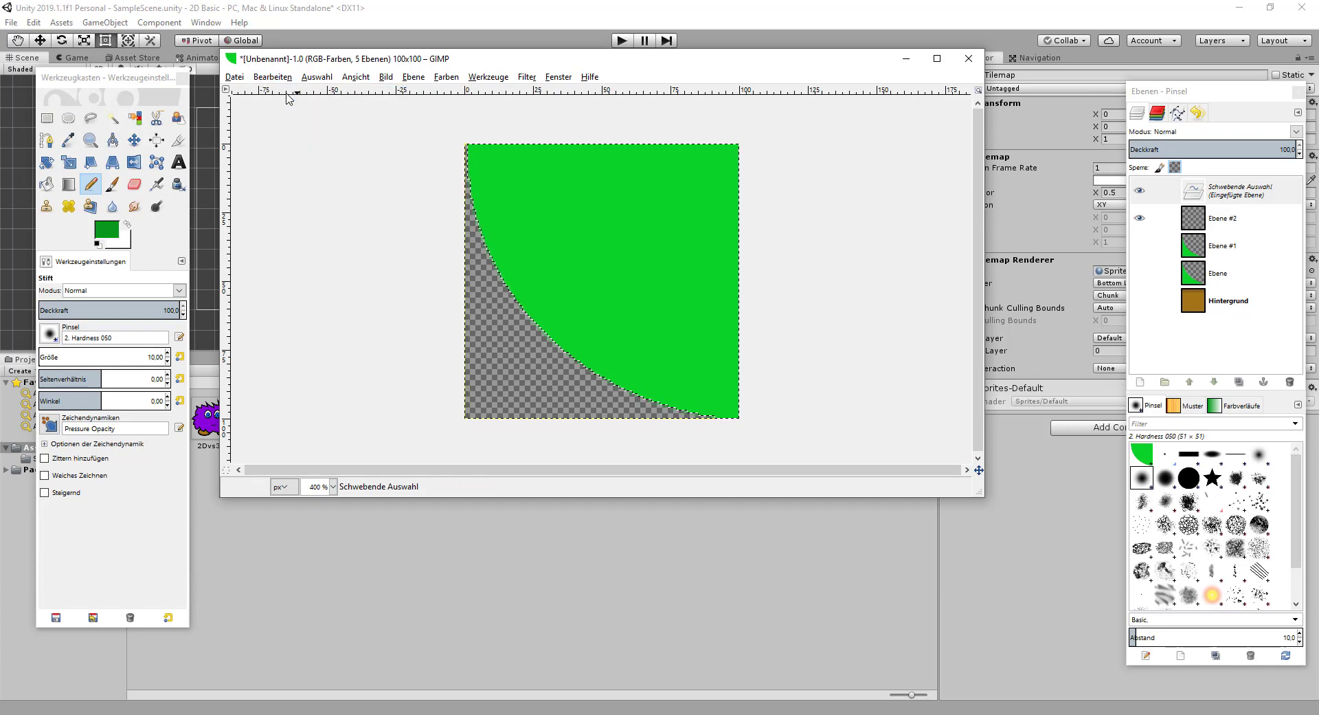
- Anchor the floating selection and paint a dark green band along the curved edge
right_click(1189, 193)
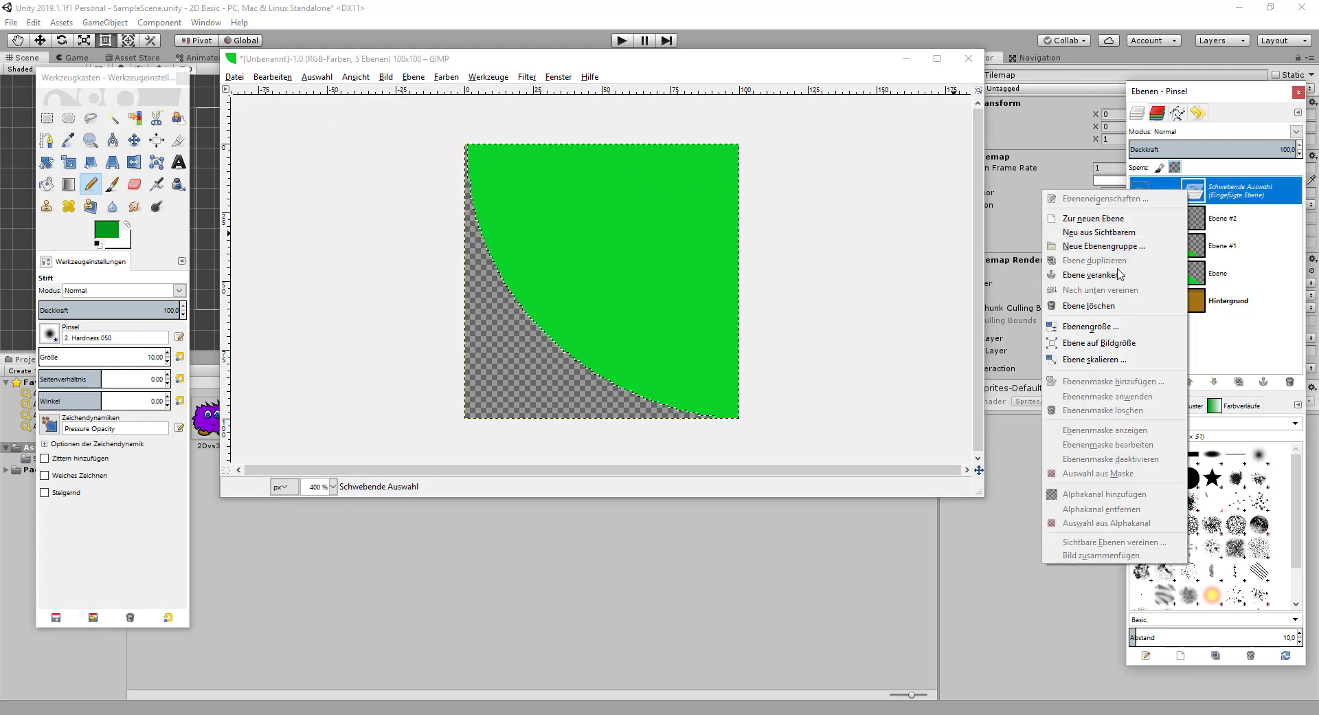
left_click(1093, 274)
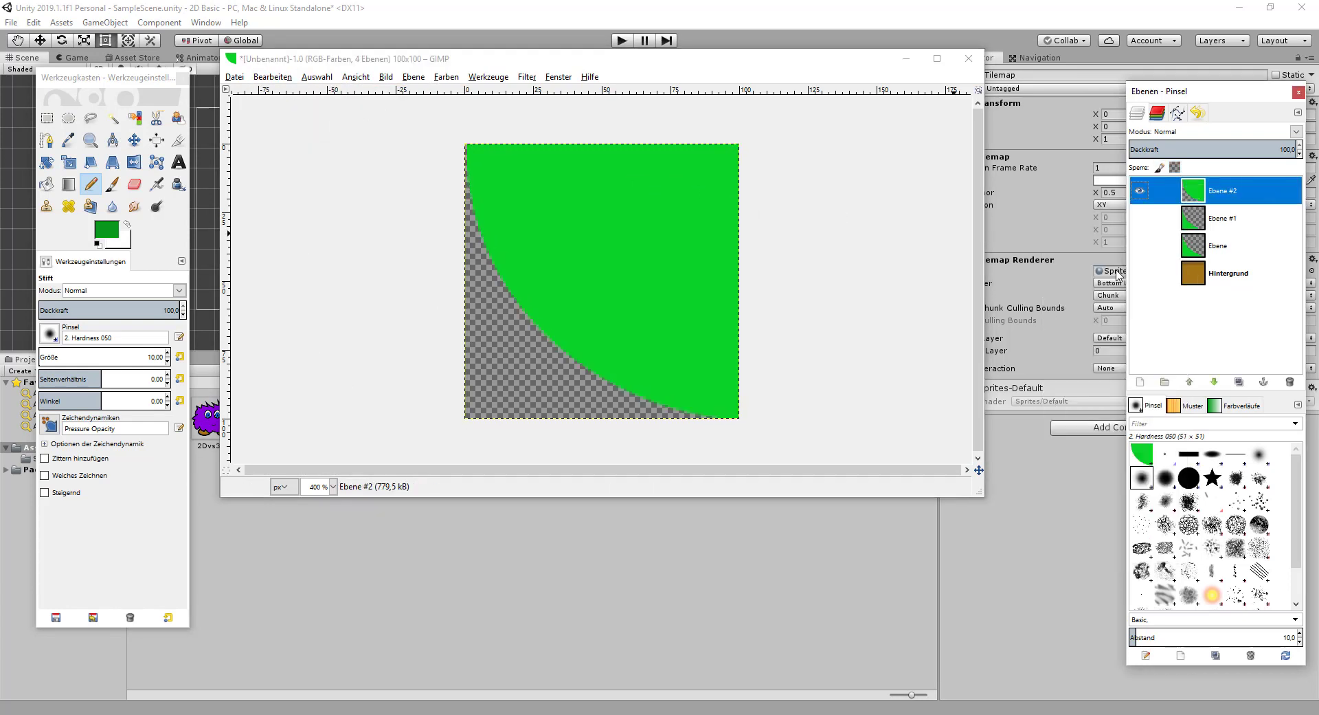
left_click(476, 156)
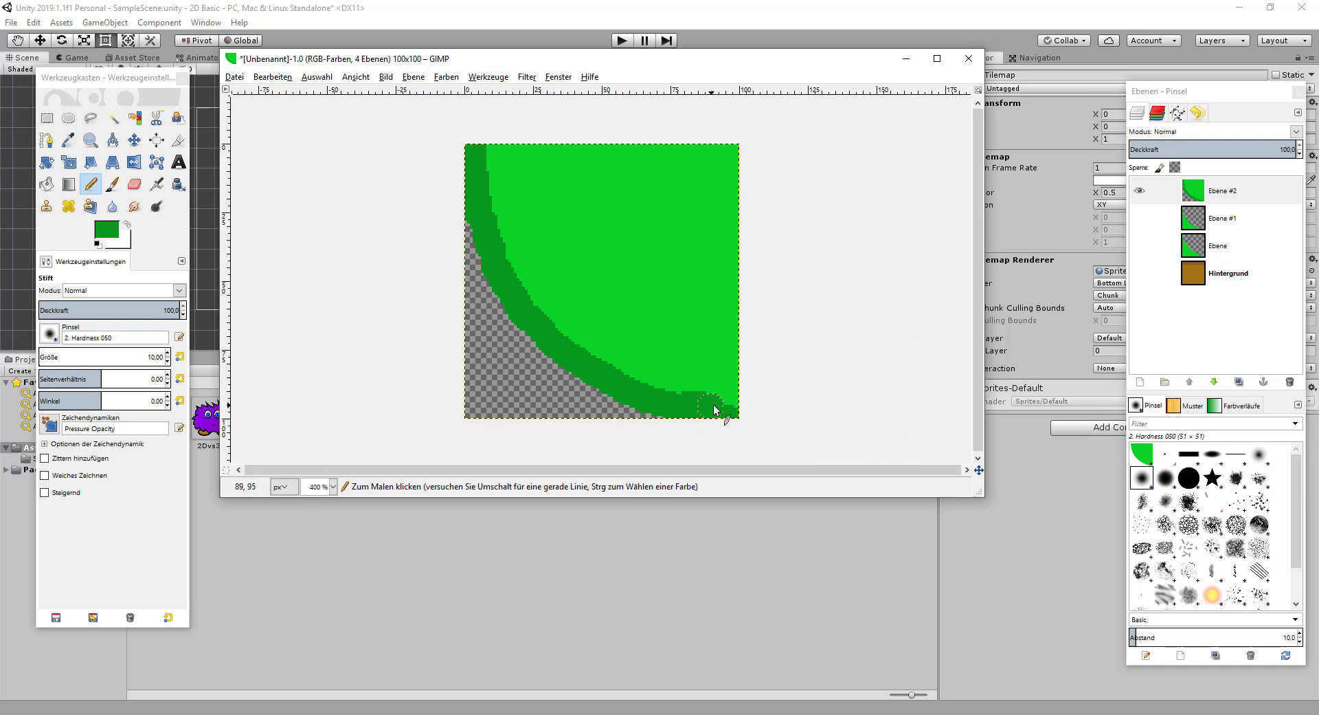
left_click_drag(702, 405, 804, 409)
- Export the grass corner tile as Gras3.png
left_click(234, 78)
left_click(271, 268)
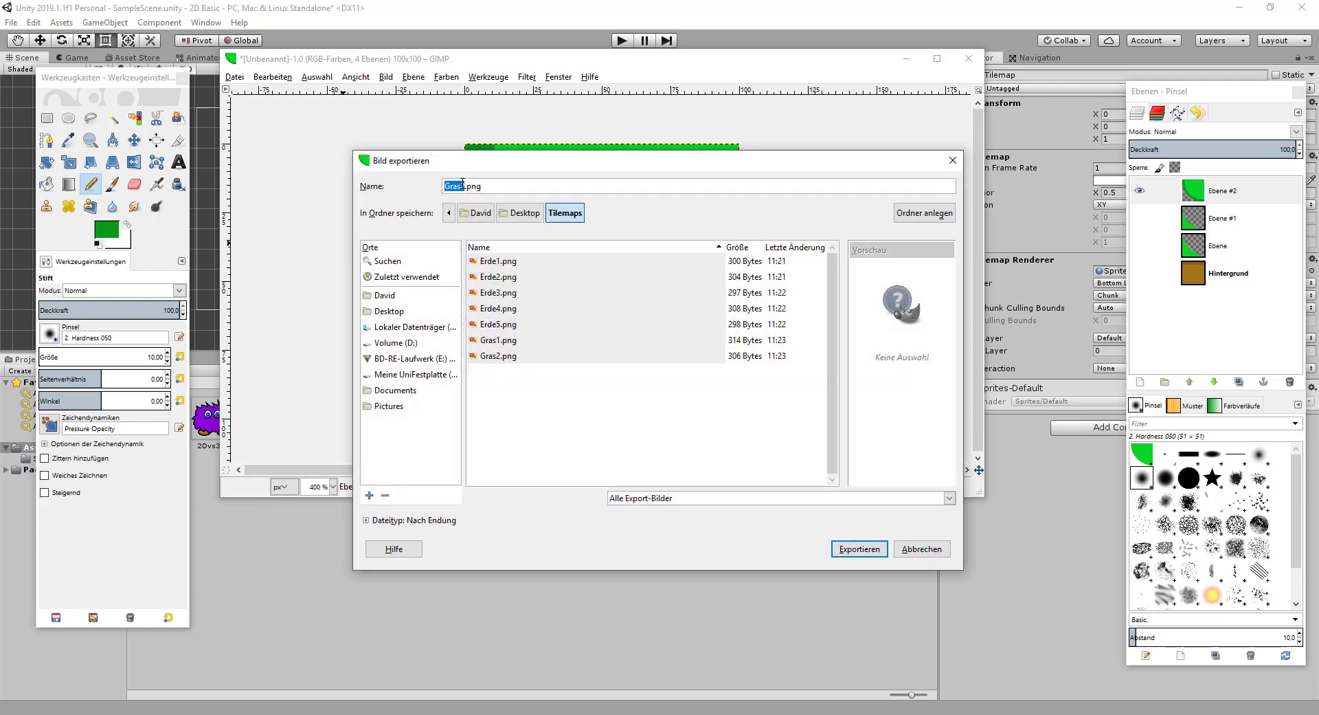
left_click(463, 184)
key("BackSpace")
type("3")
key("Return")
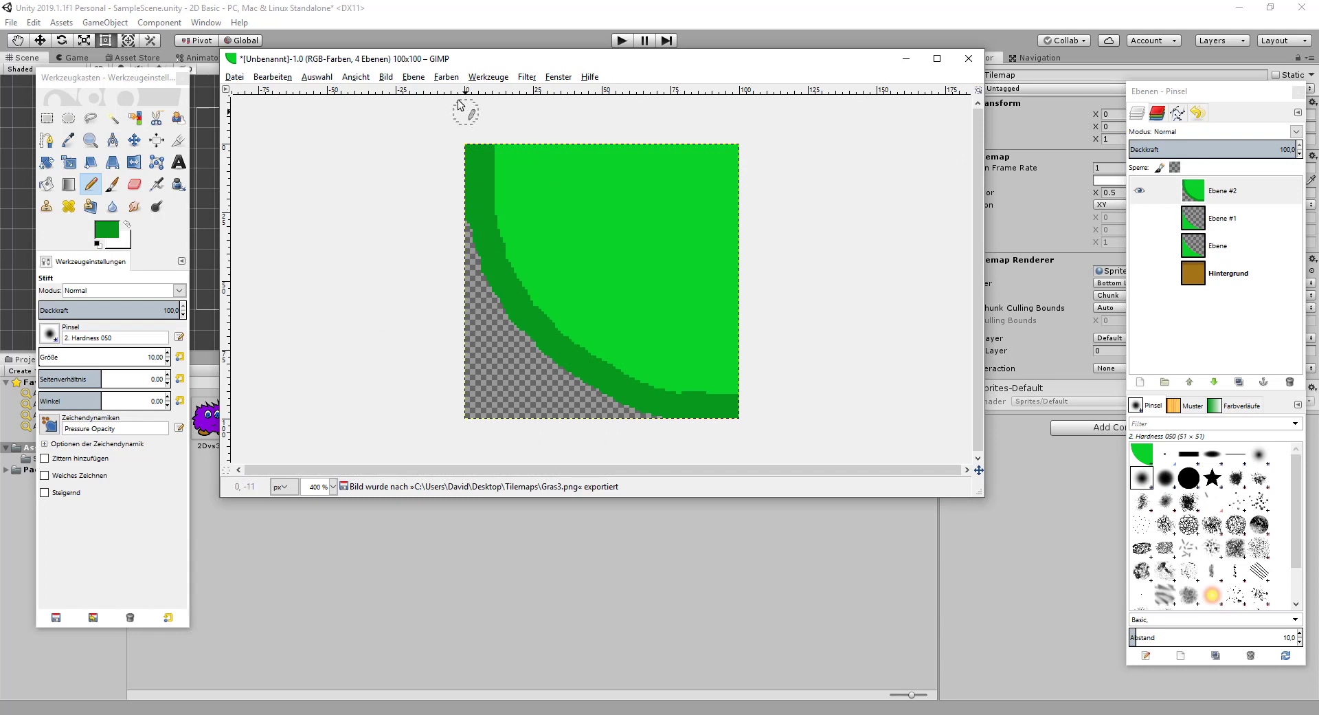
- Mirror the tile horizontally and export it as Gras4.png
left_click(385, 77)
mouse_move(424, 119)
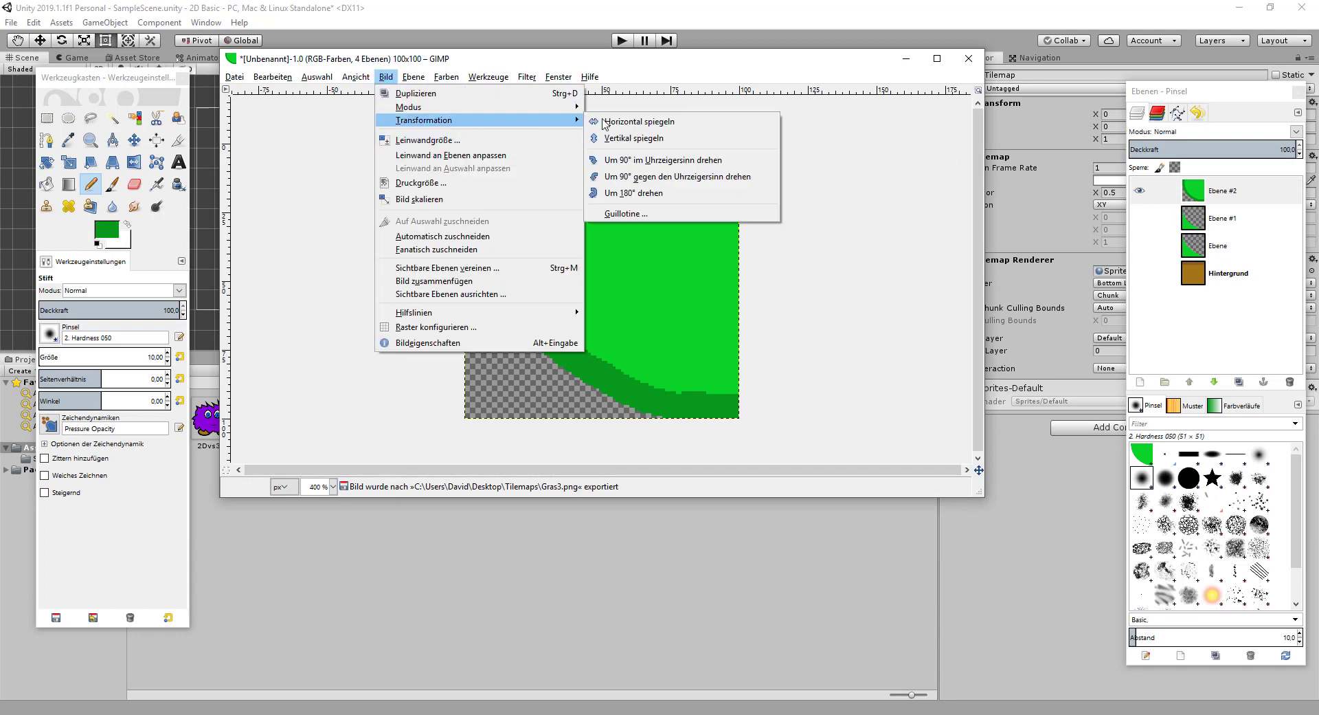
left_click(639, 123)
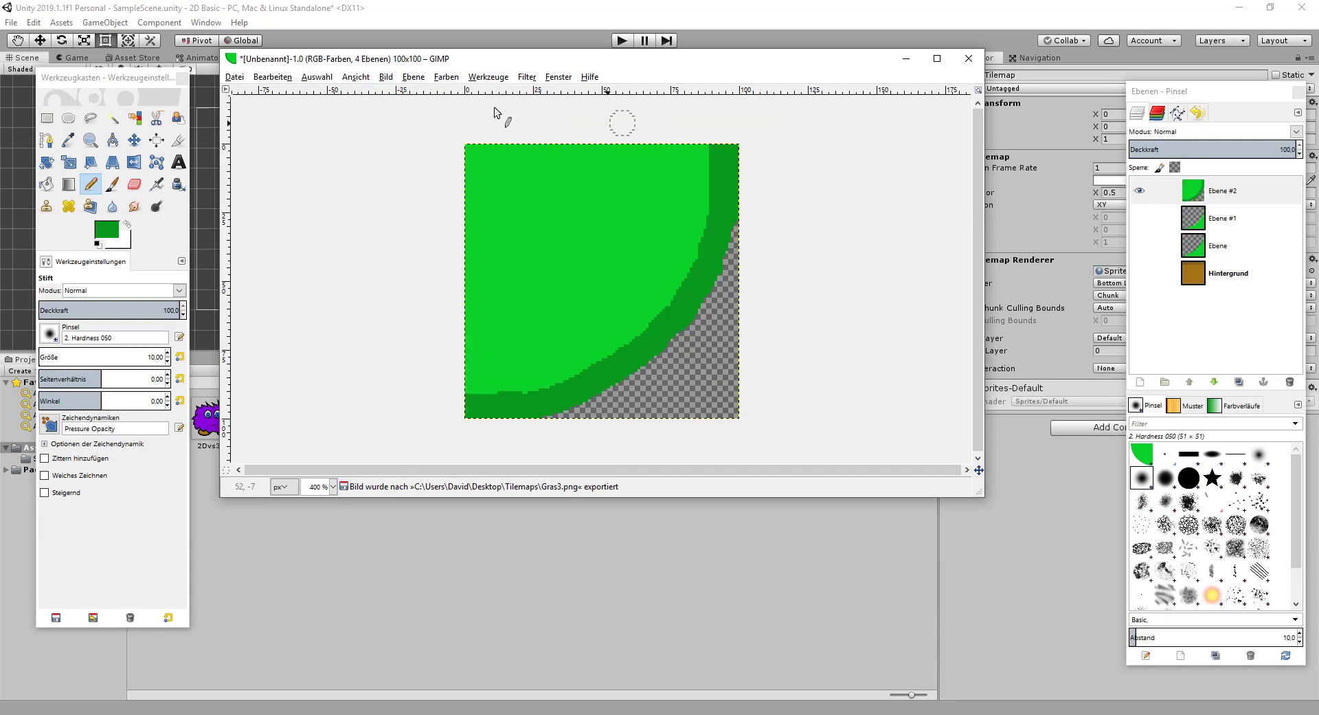
left_click(234, 77)
left_click(266, 260)
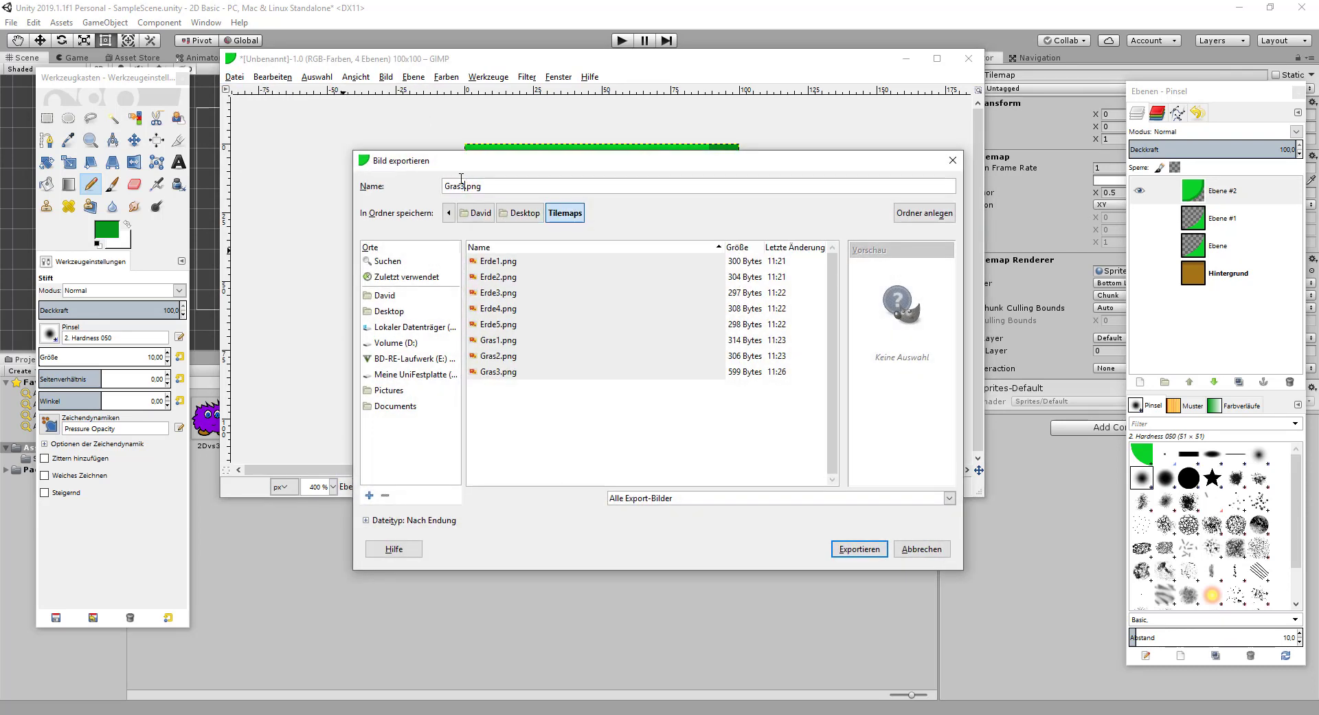
type("4")
left_click(859, 549)
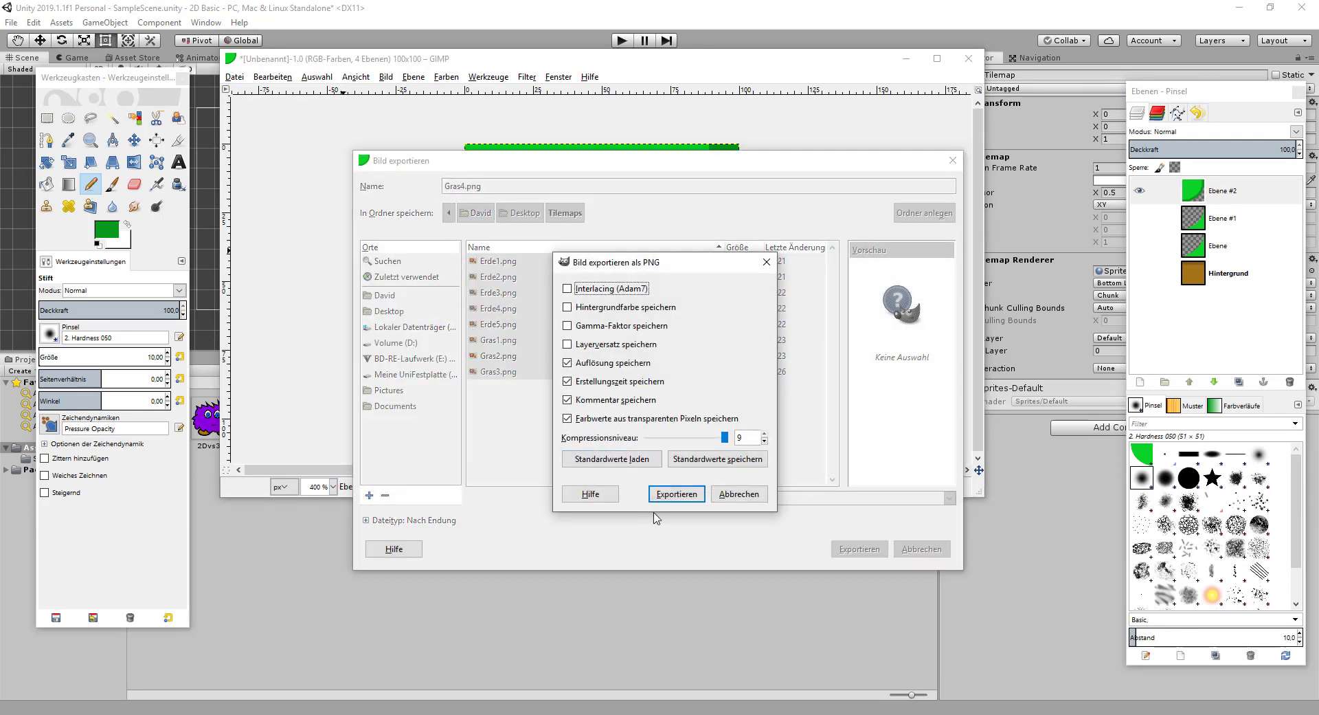
left_click(677, 494)
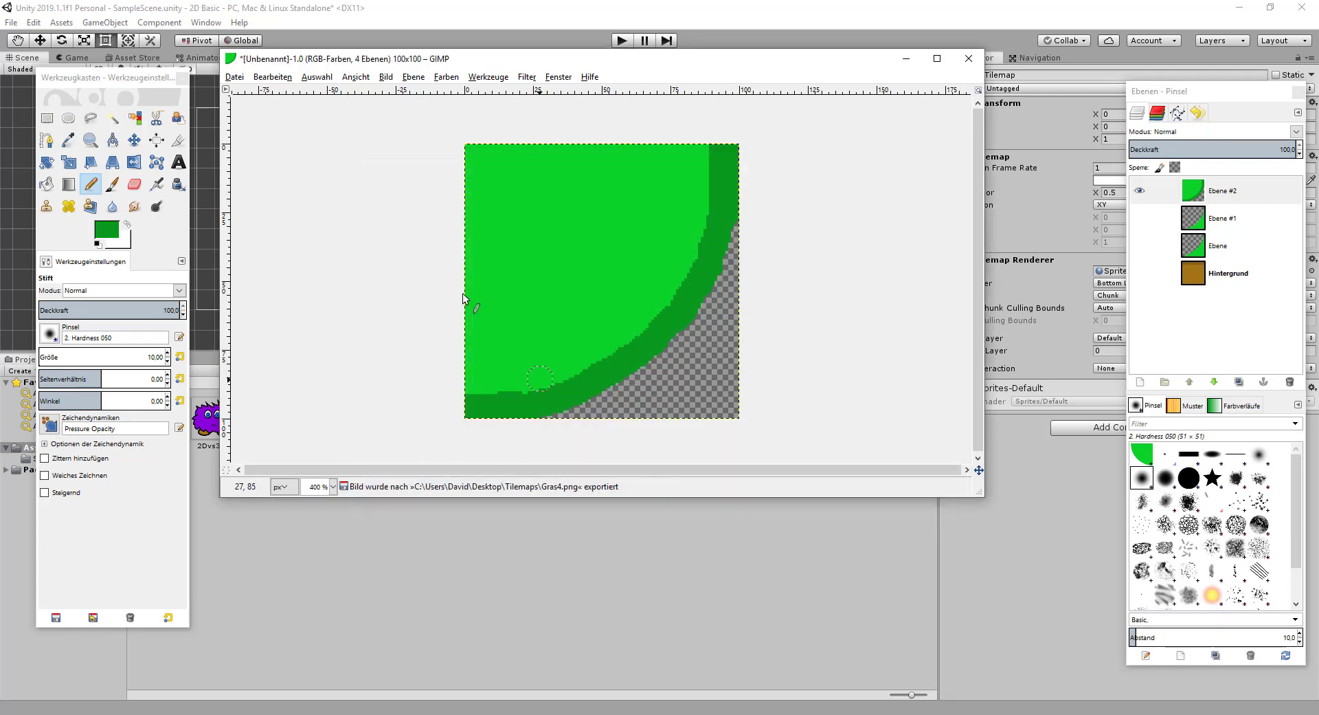
left_click(274, 80)
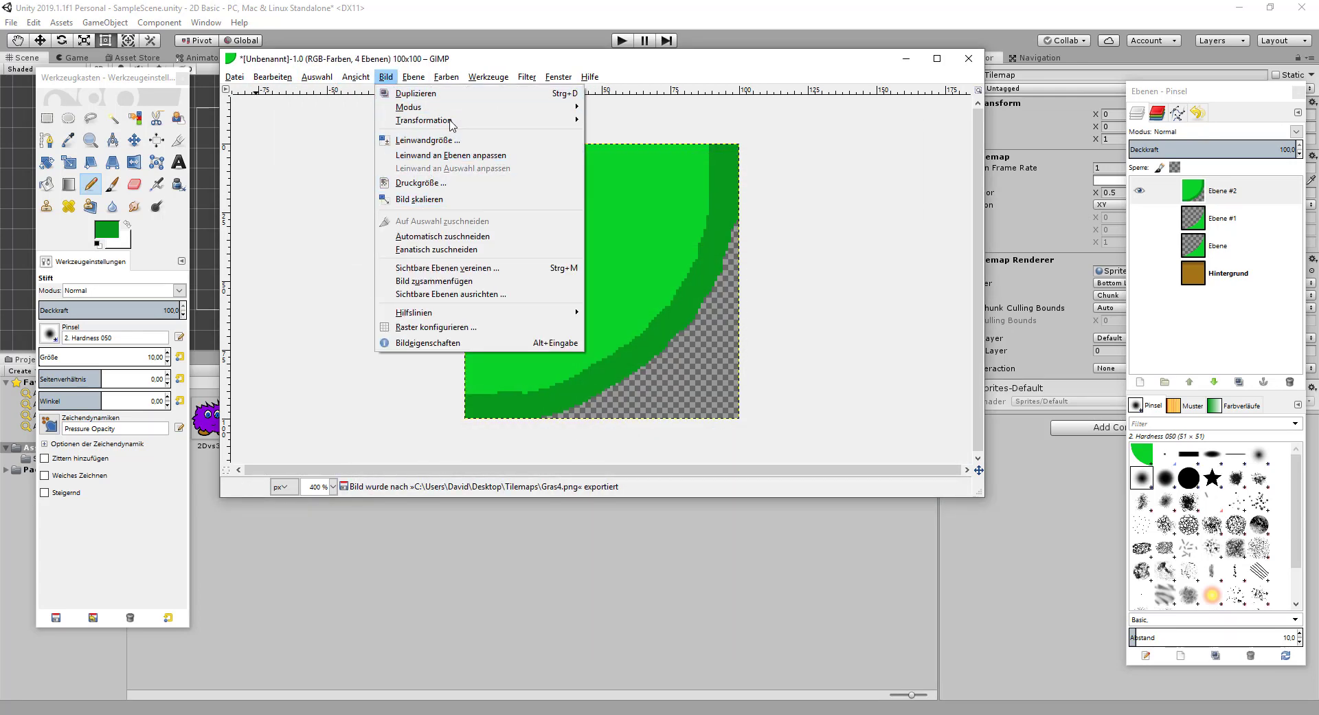
- Rotate the tile so the empty corner is top-left and export it as Gras5.png
mouse_move(553, 123)
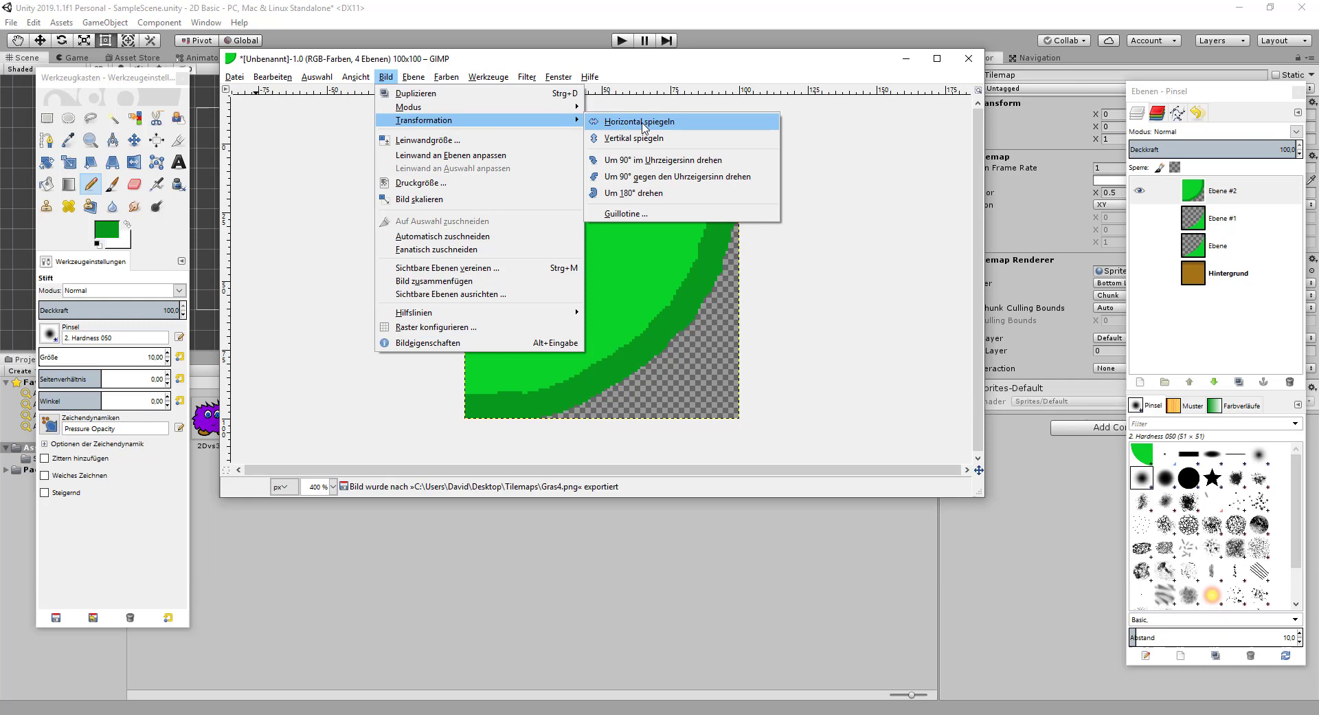
left_click(651, 160)
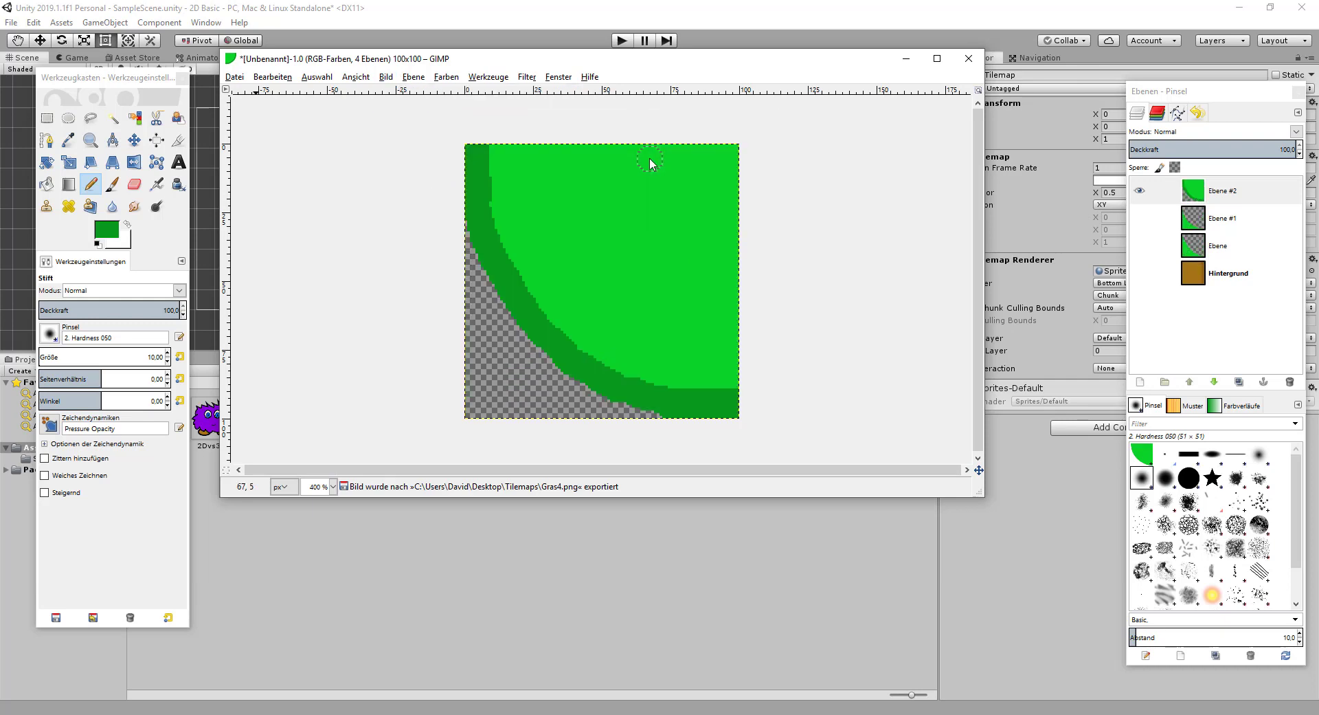
left_click(414, 77)
mouse_move(432, 122)
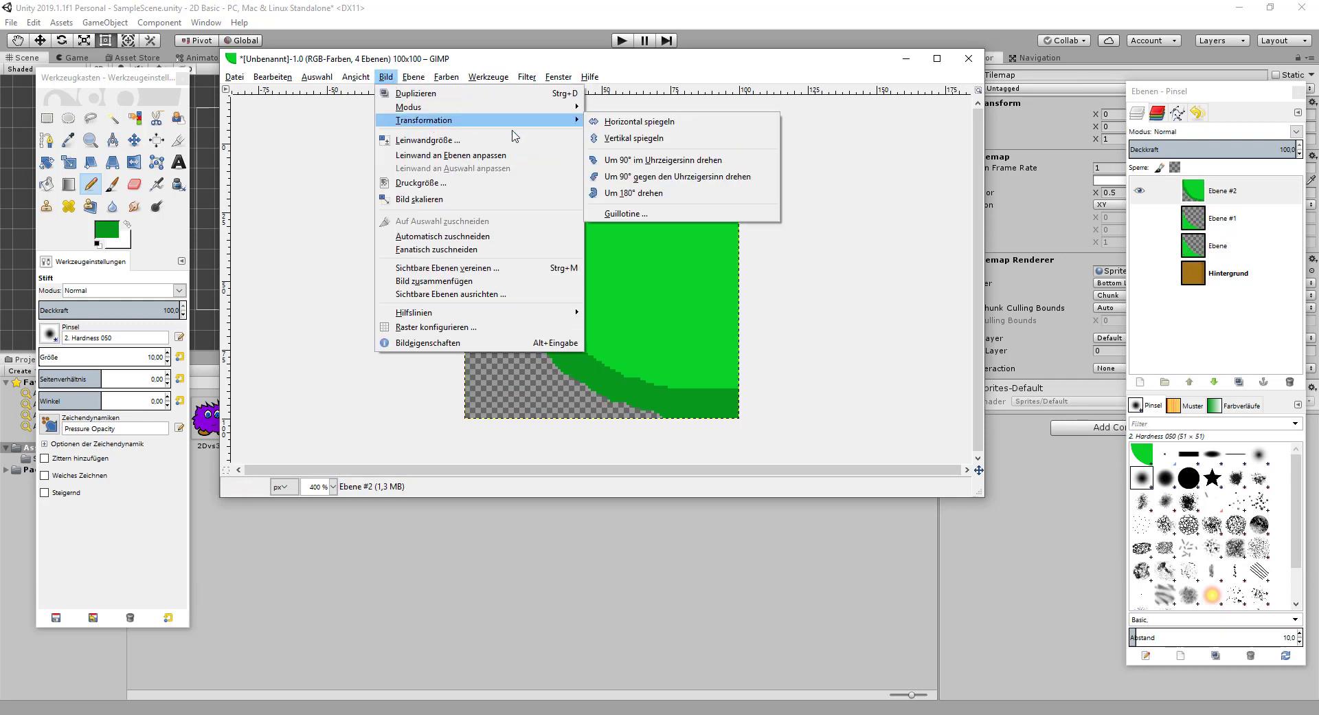
left_click(652, 162)
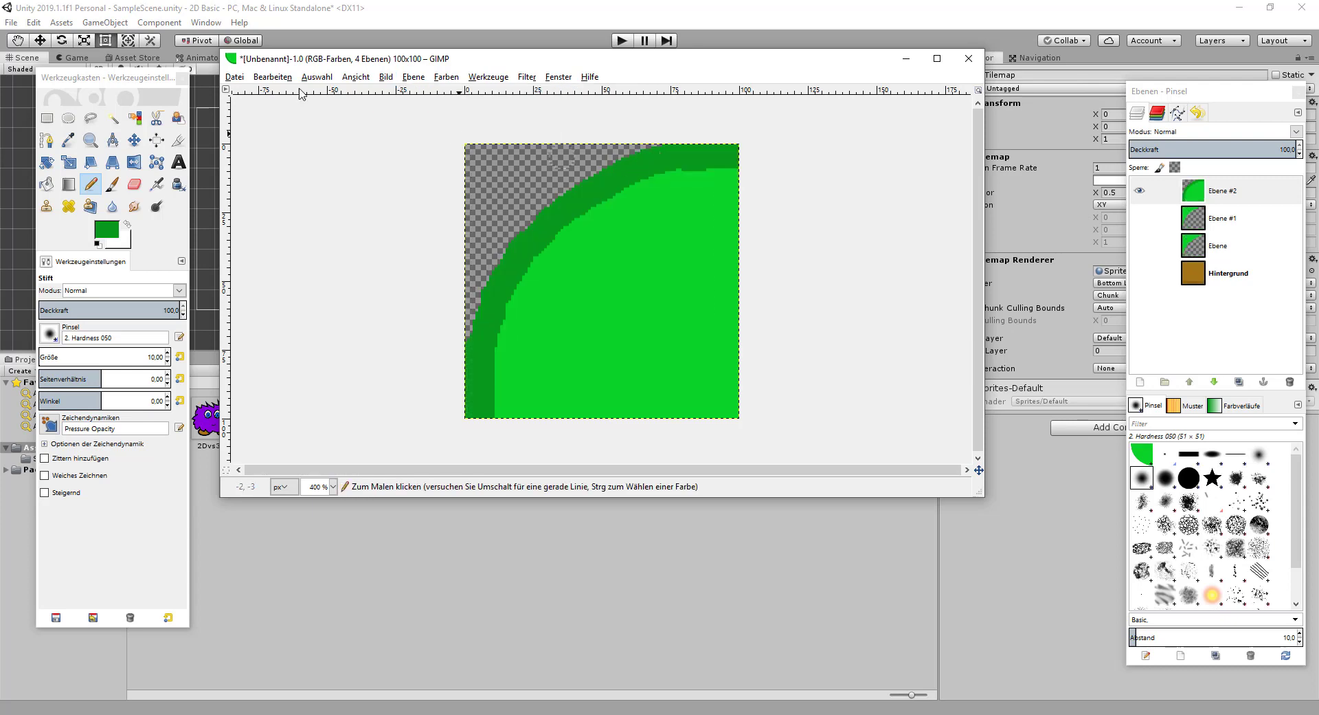
left_click(235, 77)
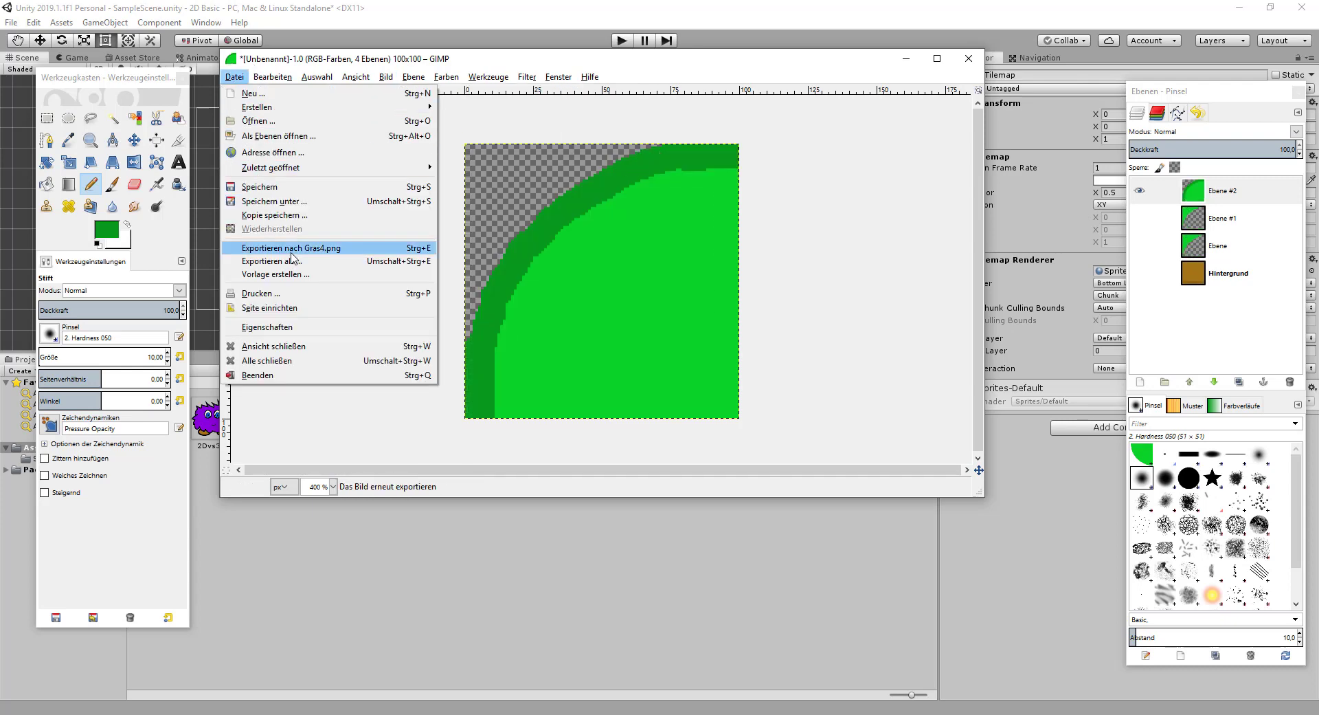
left_click(295, 260)
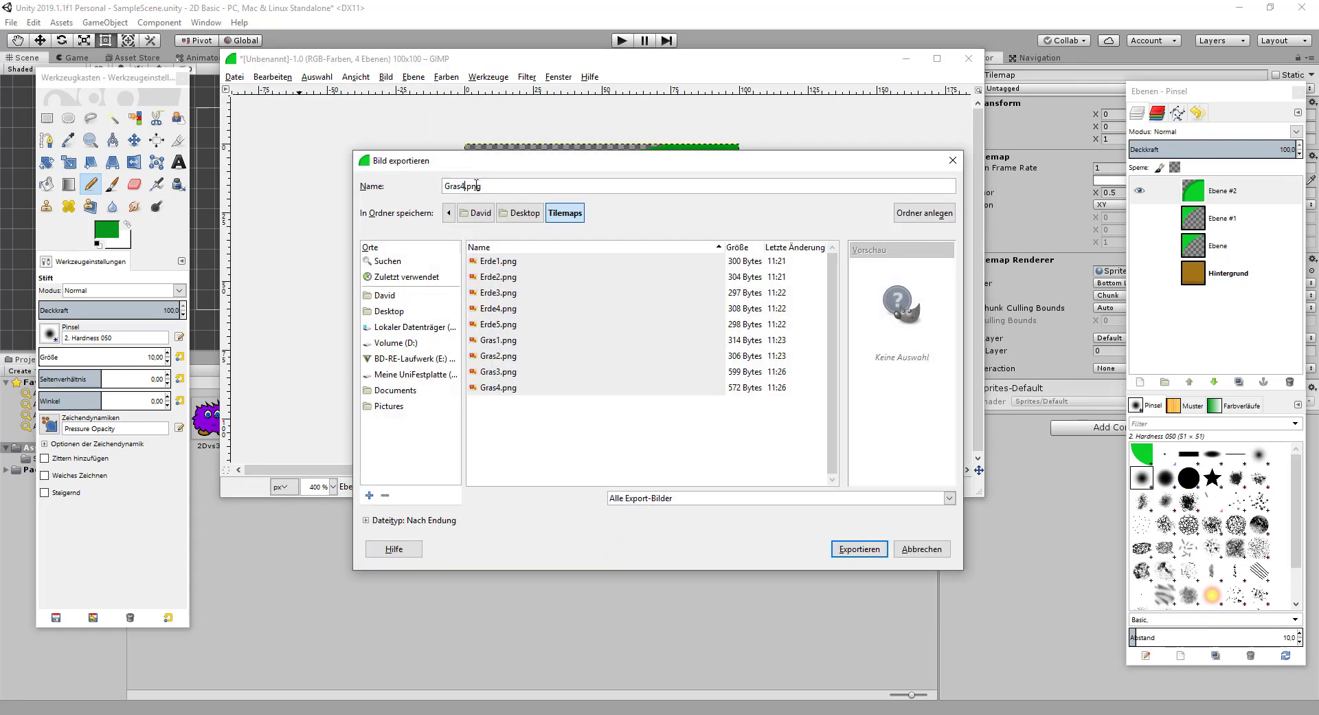
type("5")
key("Return")
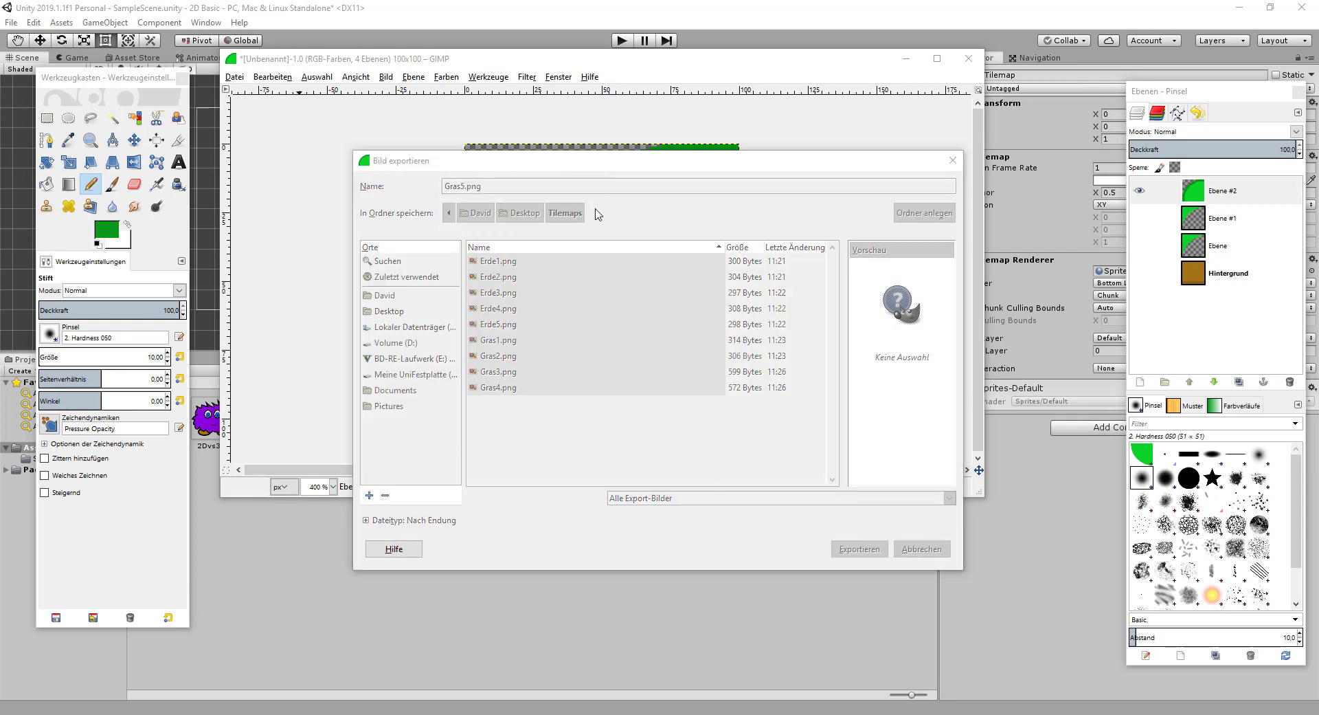
left_click(676, 490)
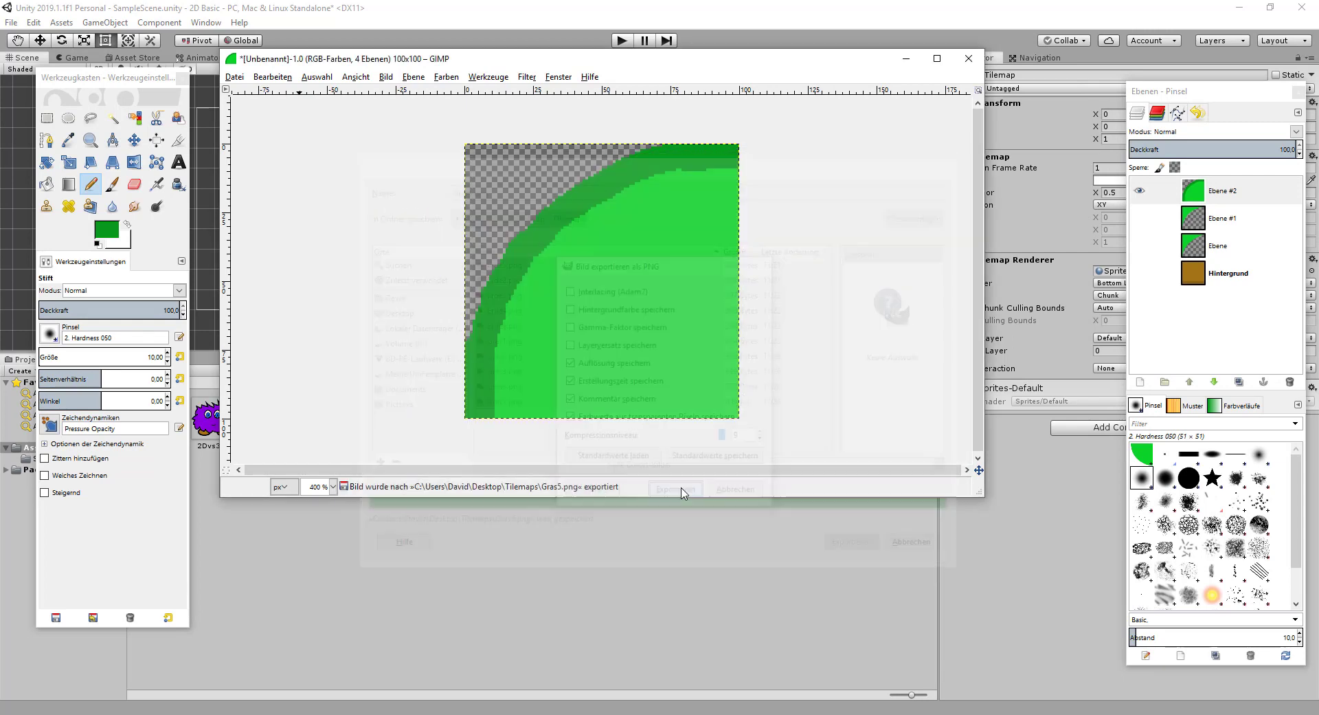
- Rotate the tile another 90° clockwise and export it as Gras6.png
left_click(237, 78)
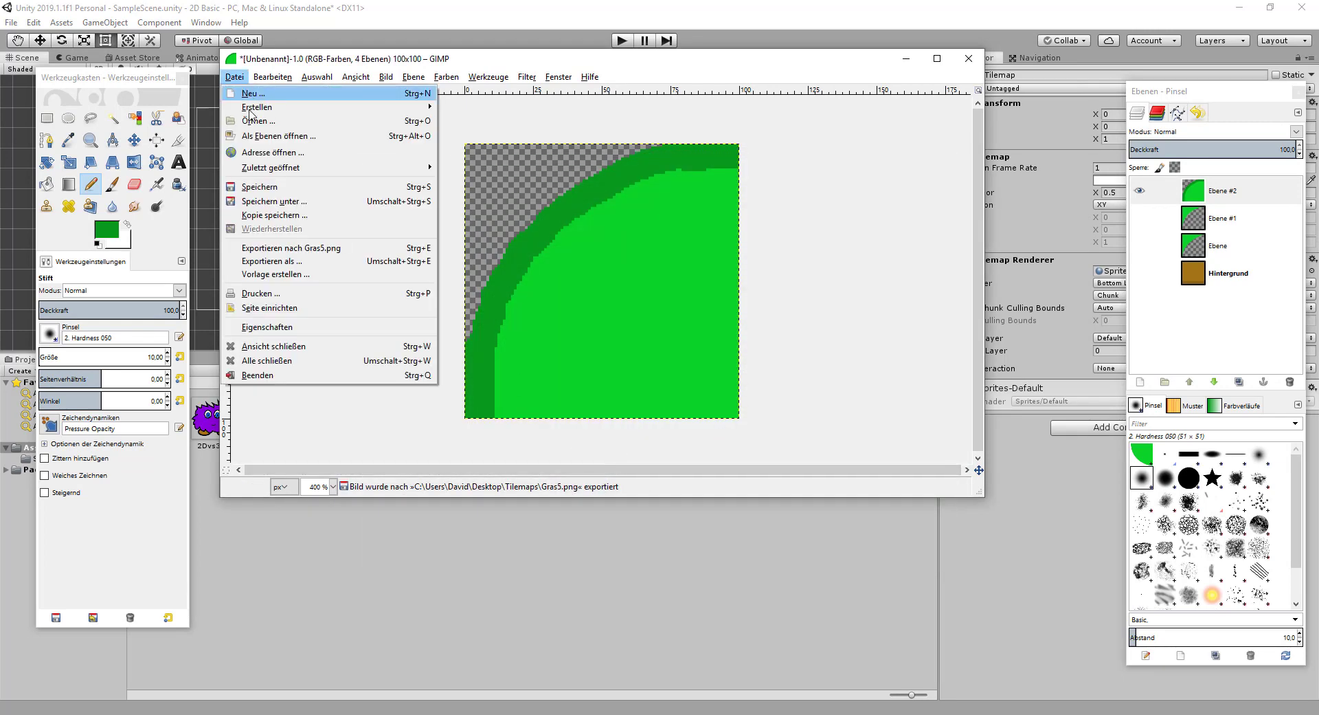
left_click(388, 79)
left_click(388, 80)
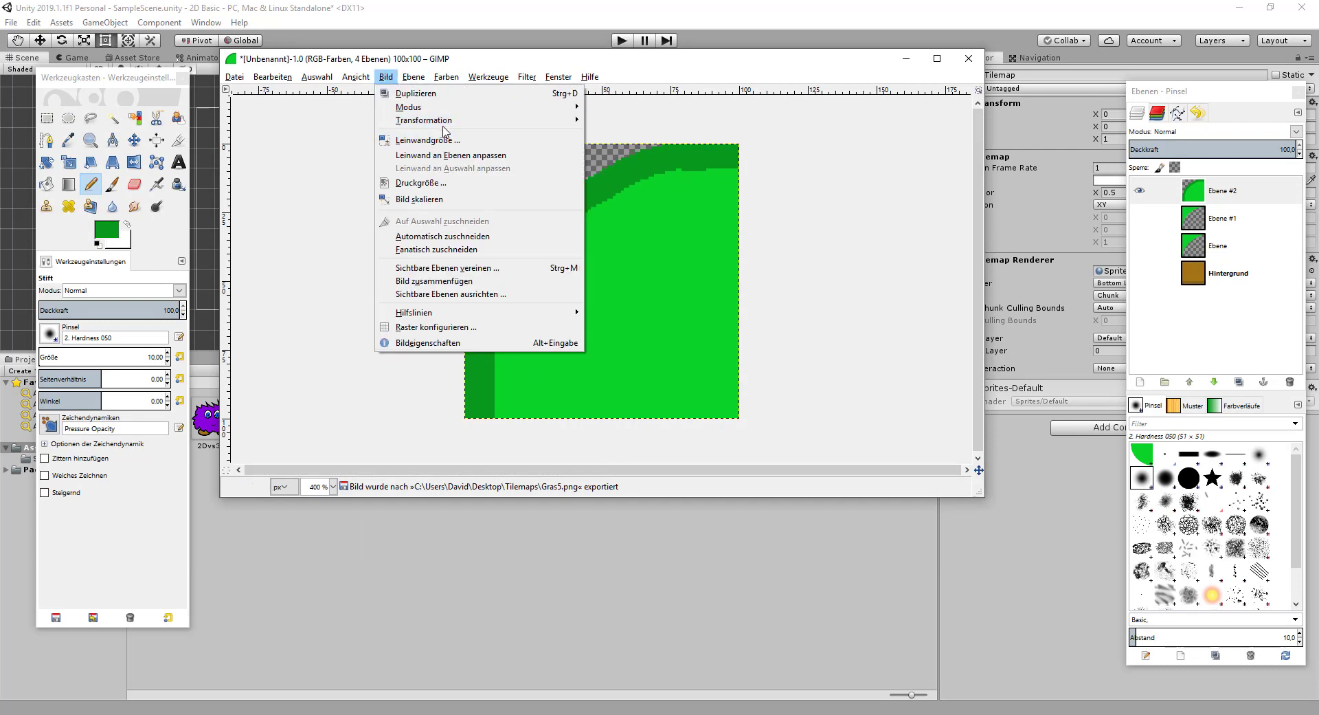
mouse_move(432, 128)
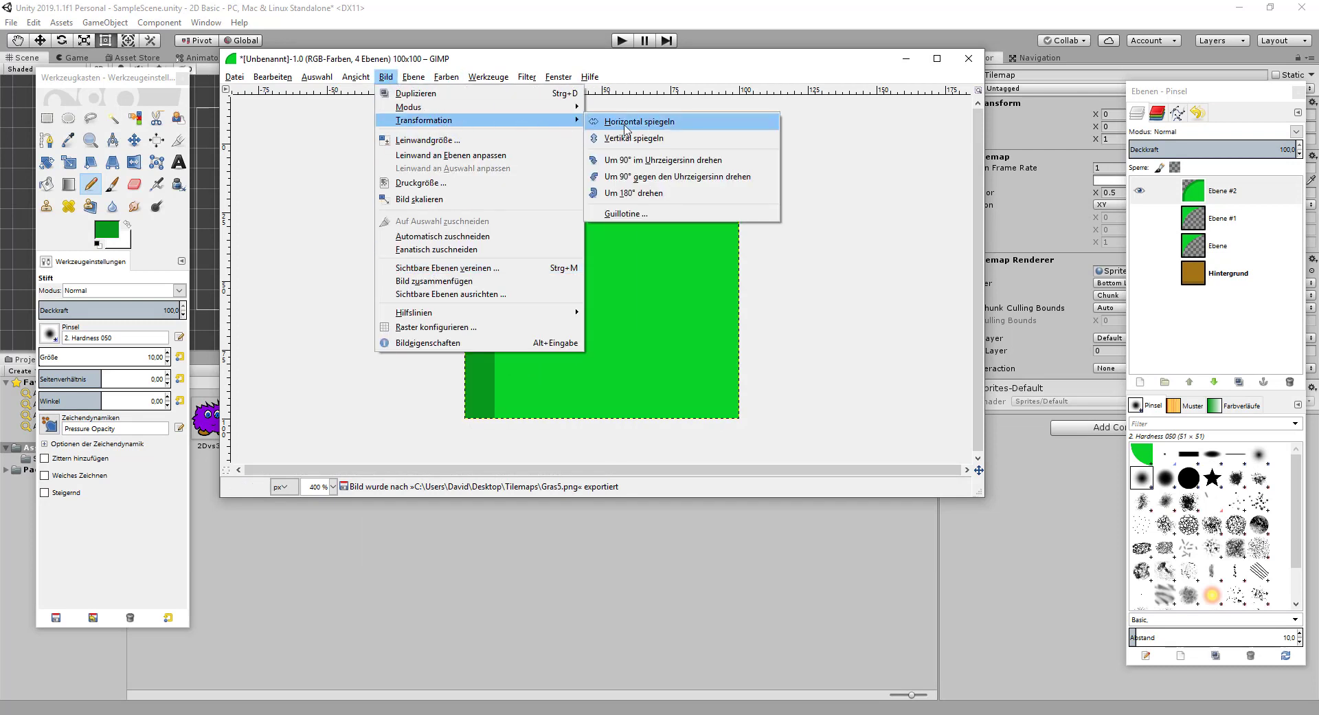
left_click(635, 163)
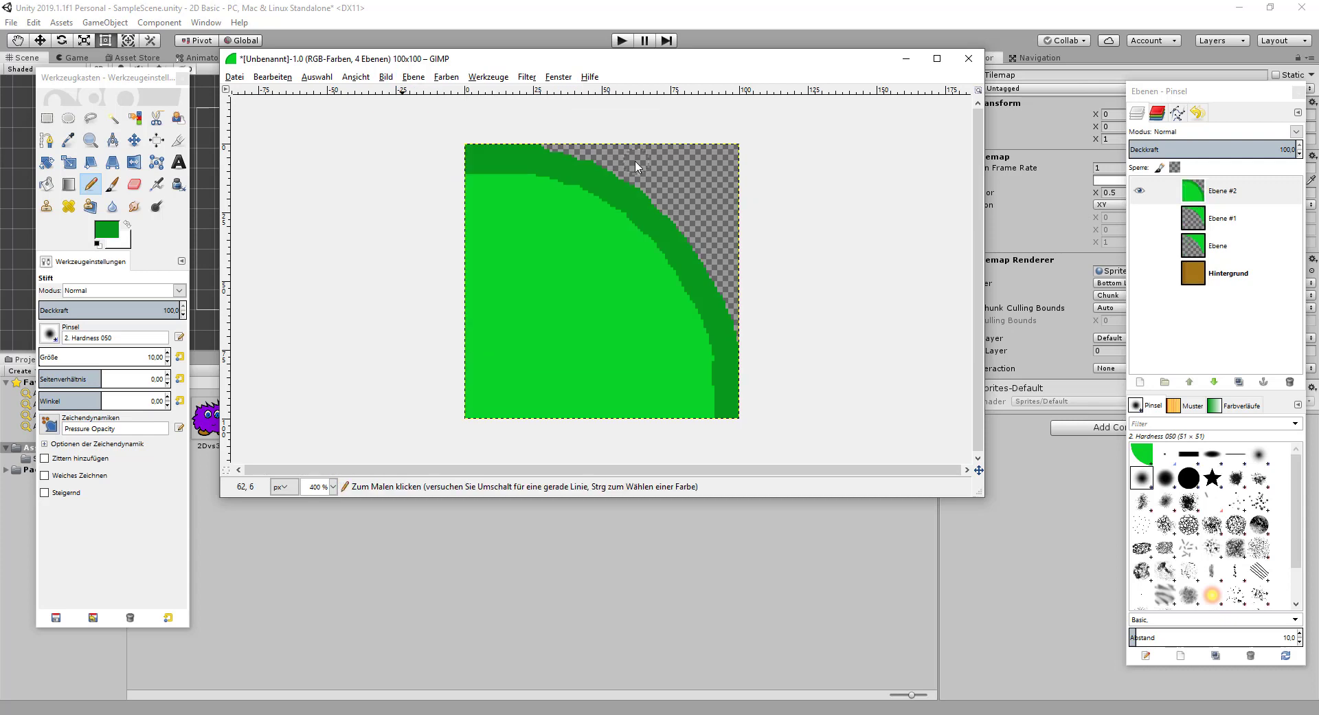
left_click(234, 76)
left_click(278, 264)
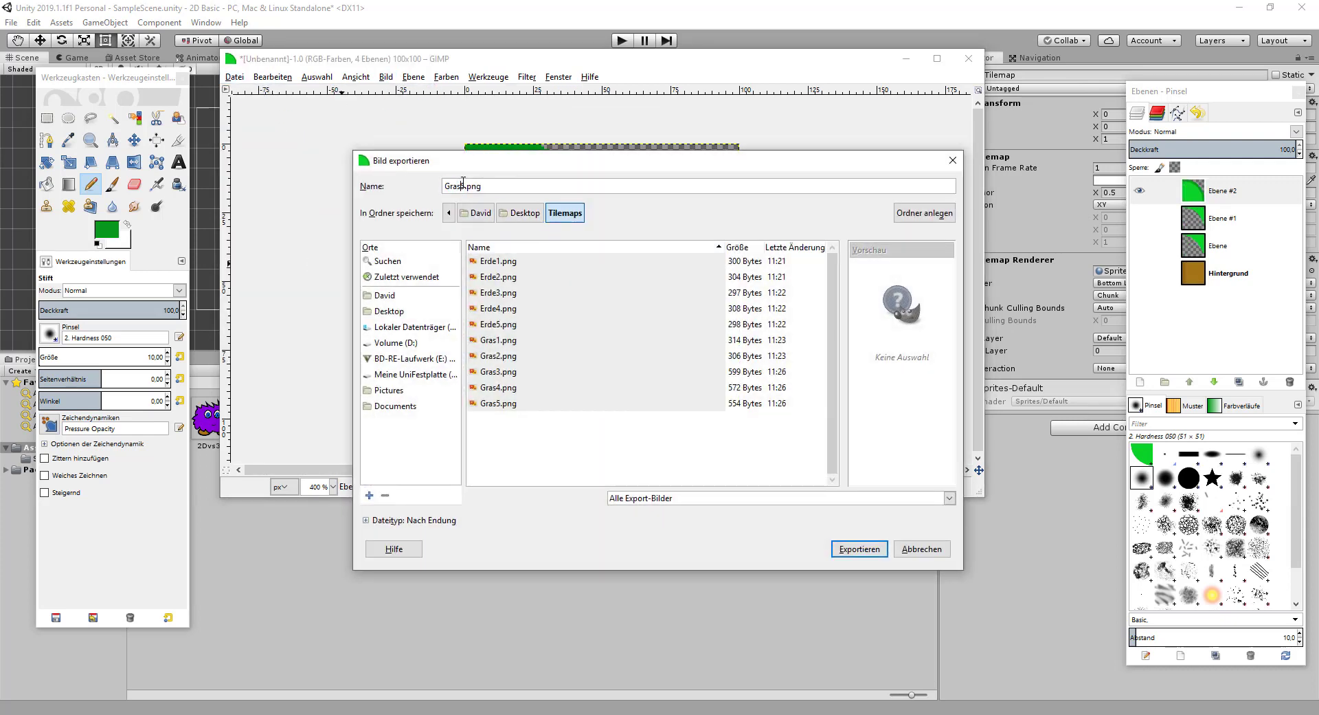
type("6")
key("Return")
key("Return")
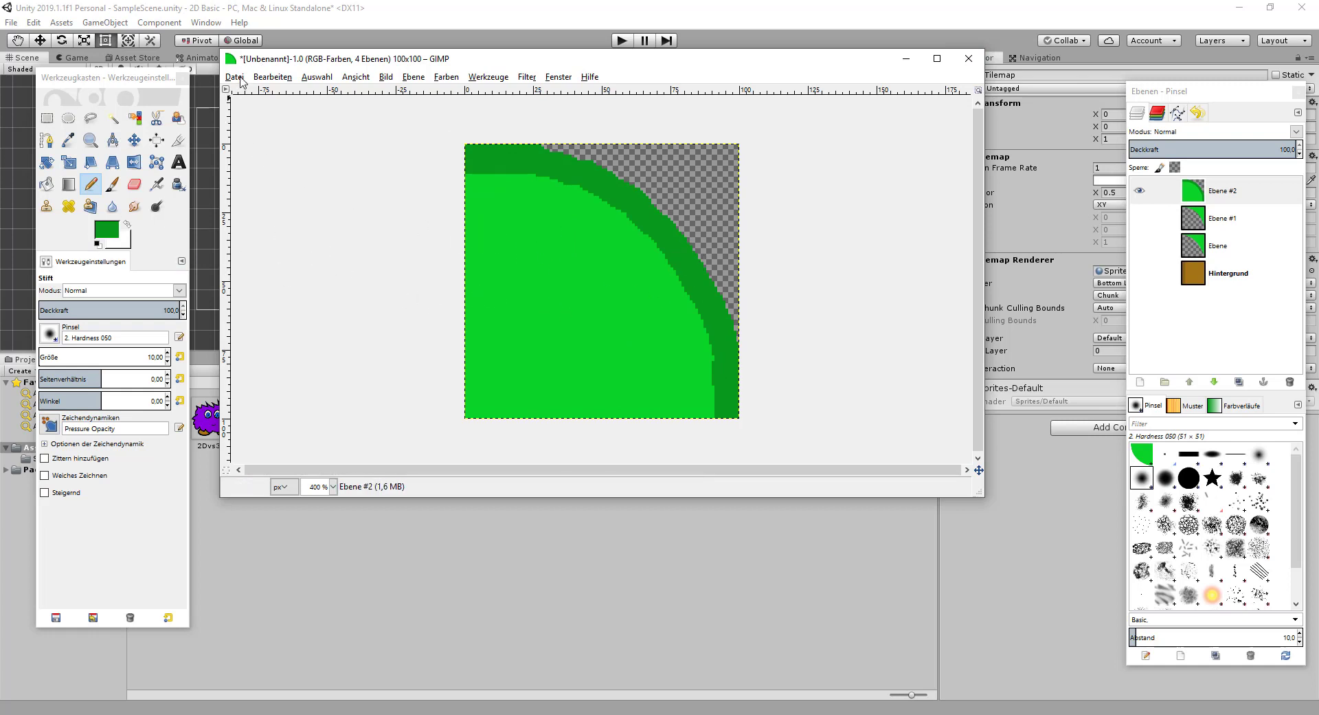
- Hide the corner grass layer Ebene #2 and add a new empty layer Ebene #3
left_click(1140, 191)
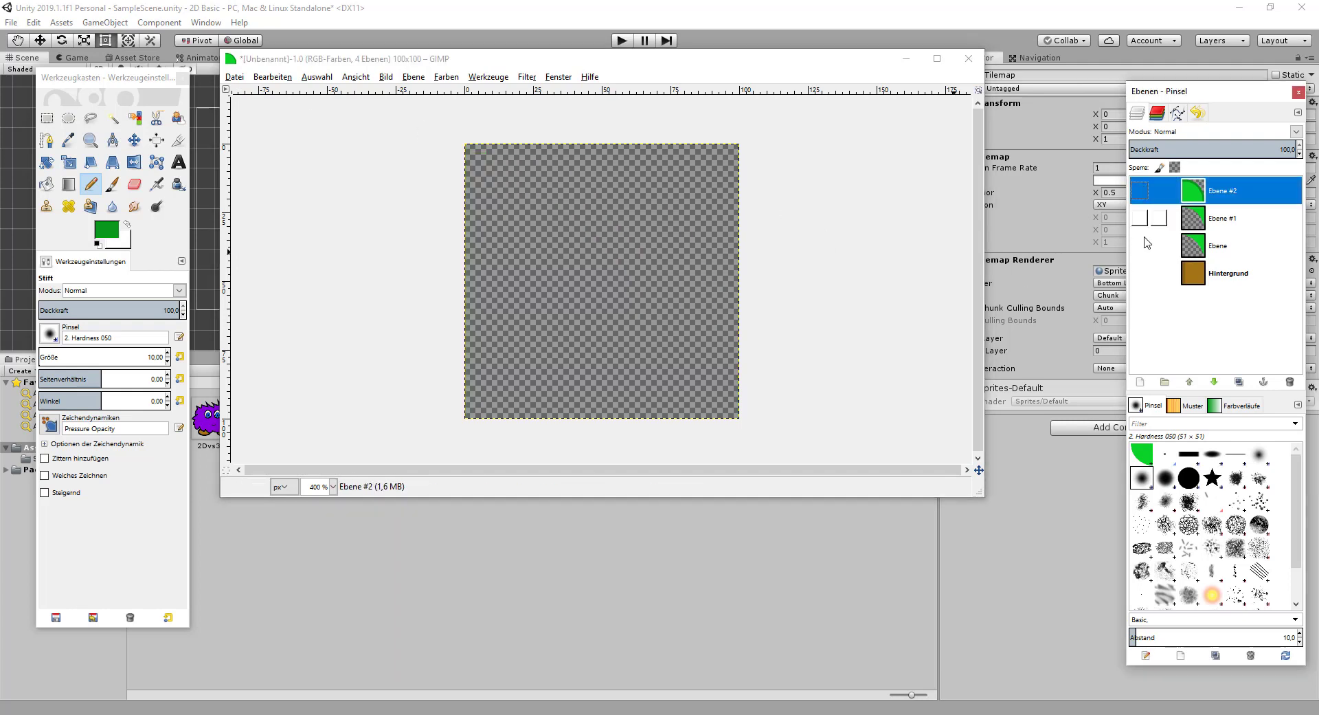
left_click(1140, 382)
left_click(1151, 501)
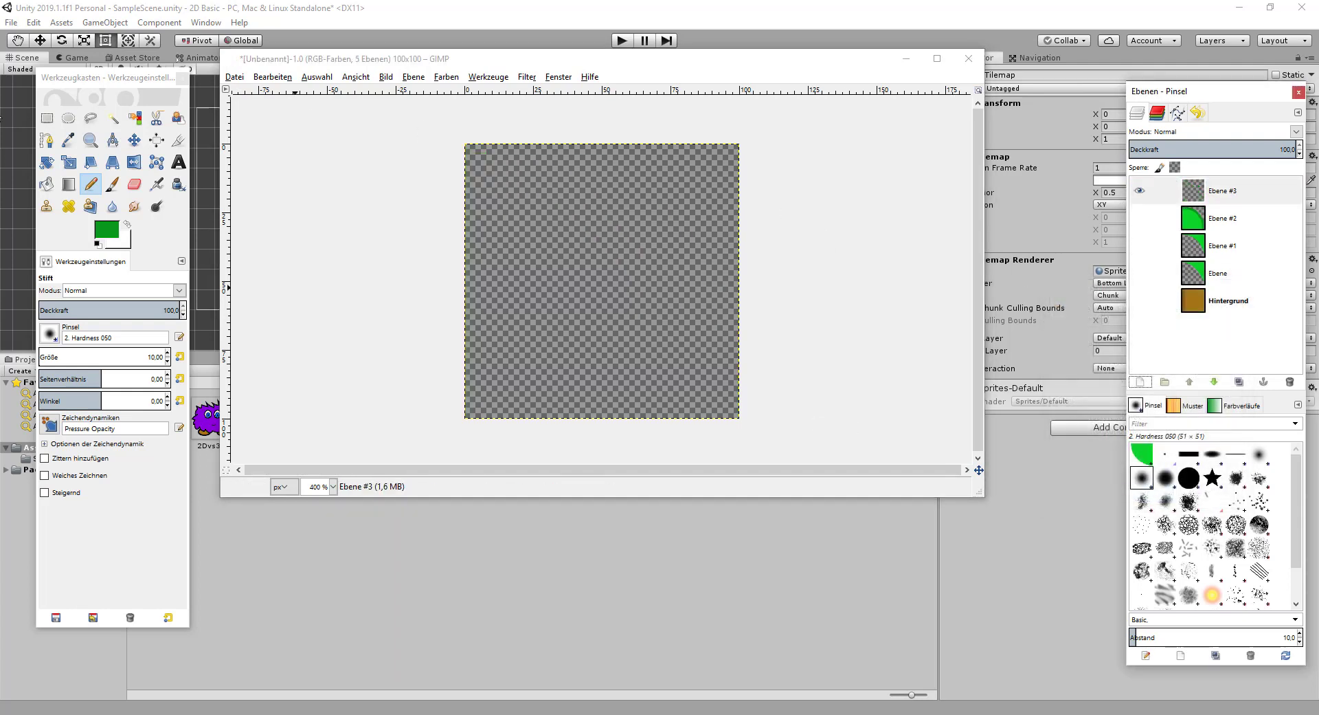
- Draw a large ellipse stretched past the tile's top at 100% zoom and fill it green
left_click(46, 140)
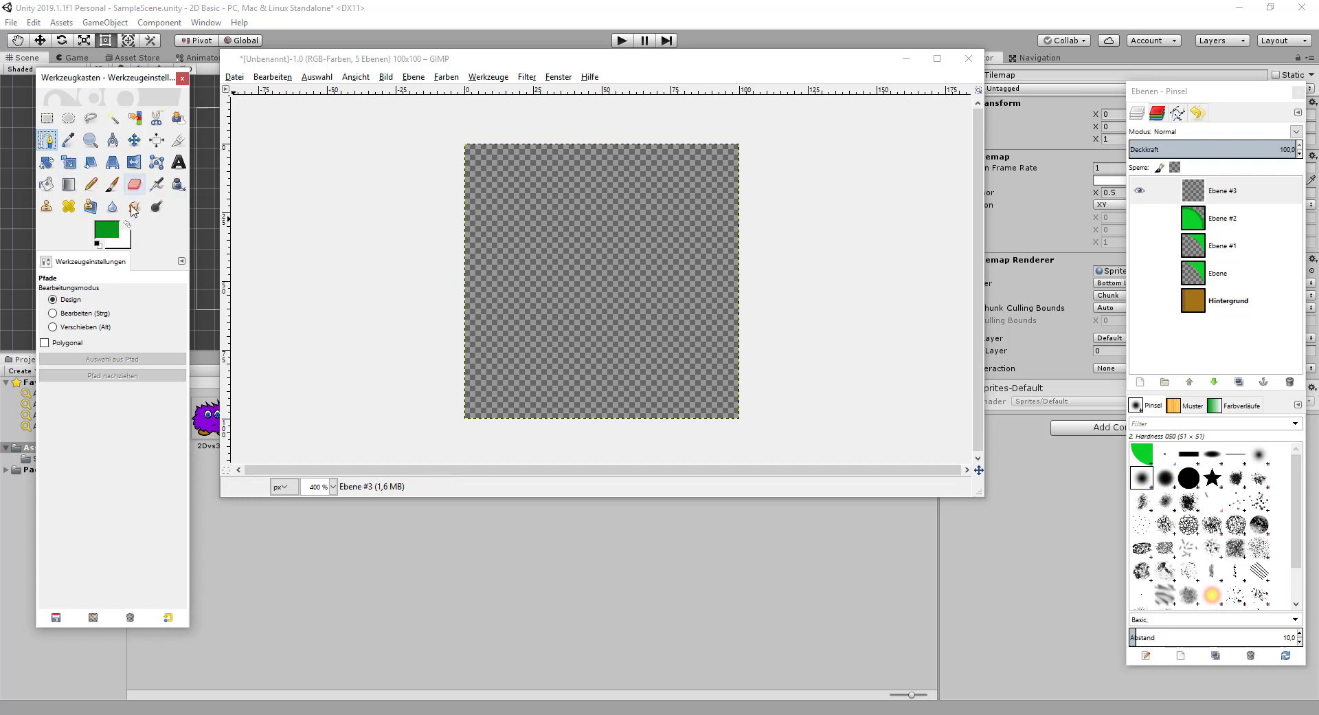
left_click(68, 118)
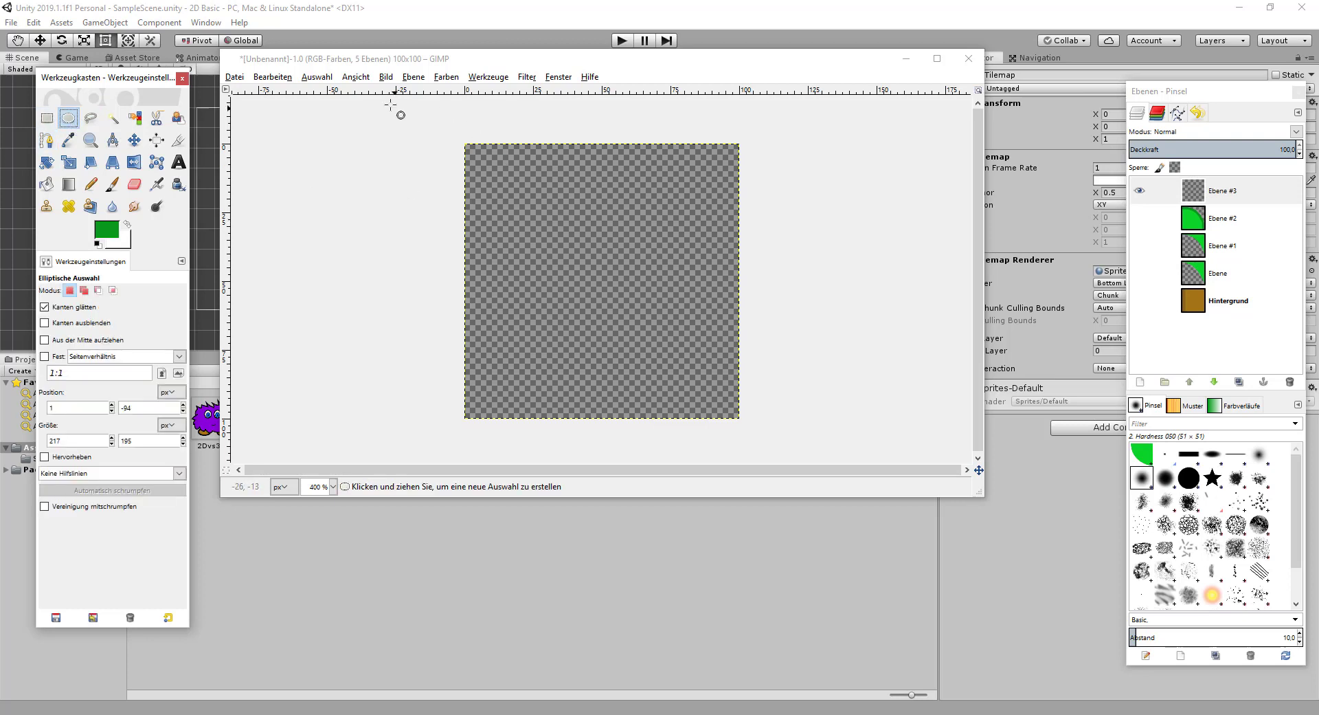
left_click_drag(391, 103, 834, 392)
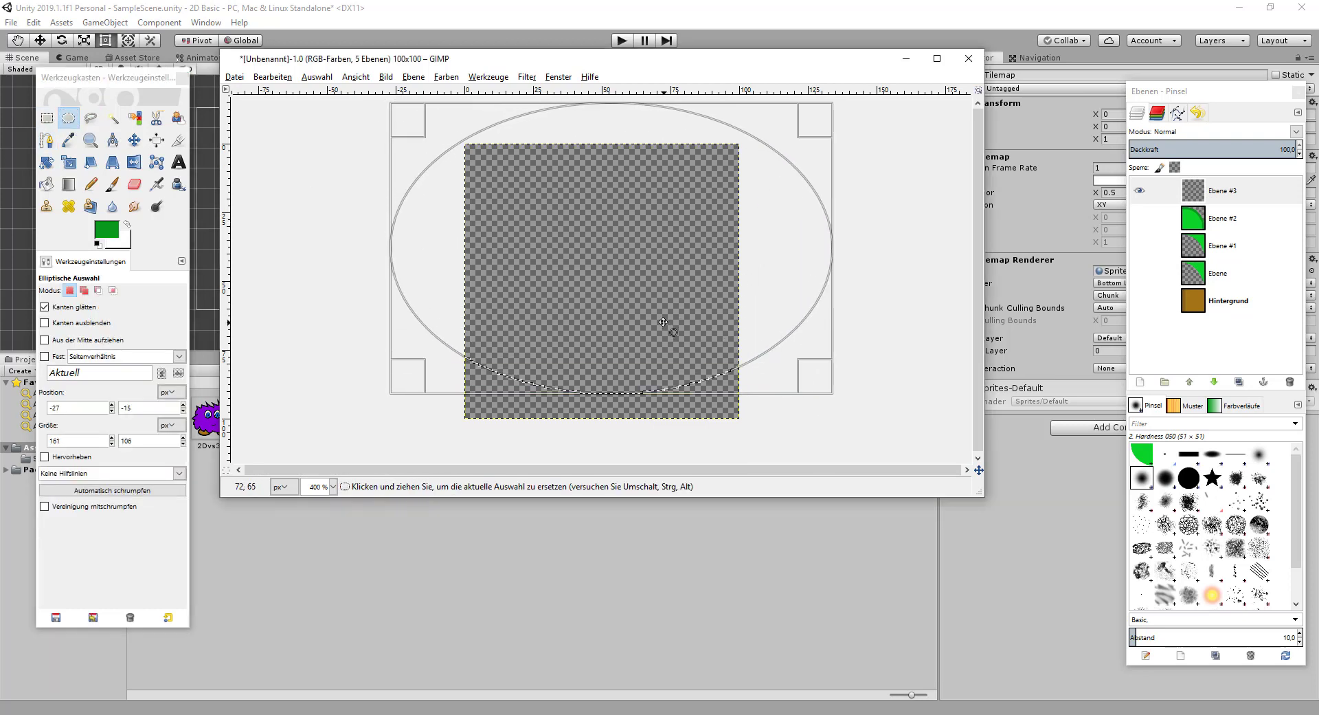
left_click(333, 487)
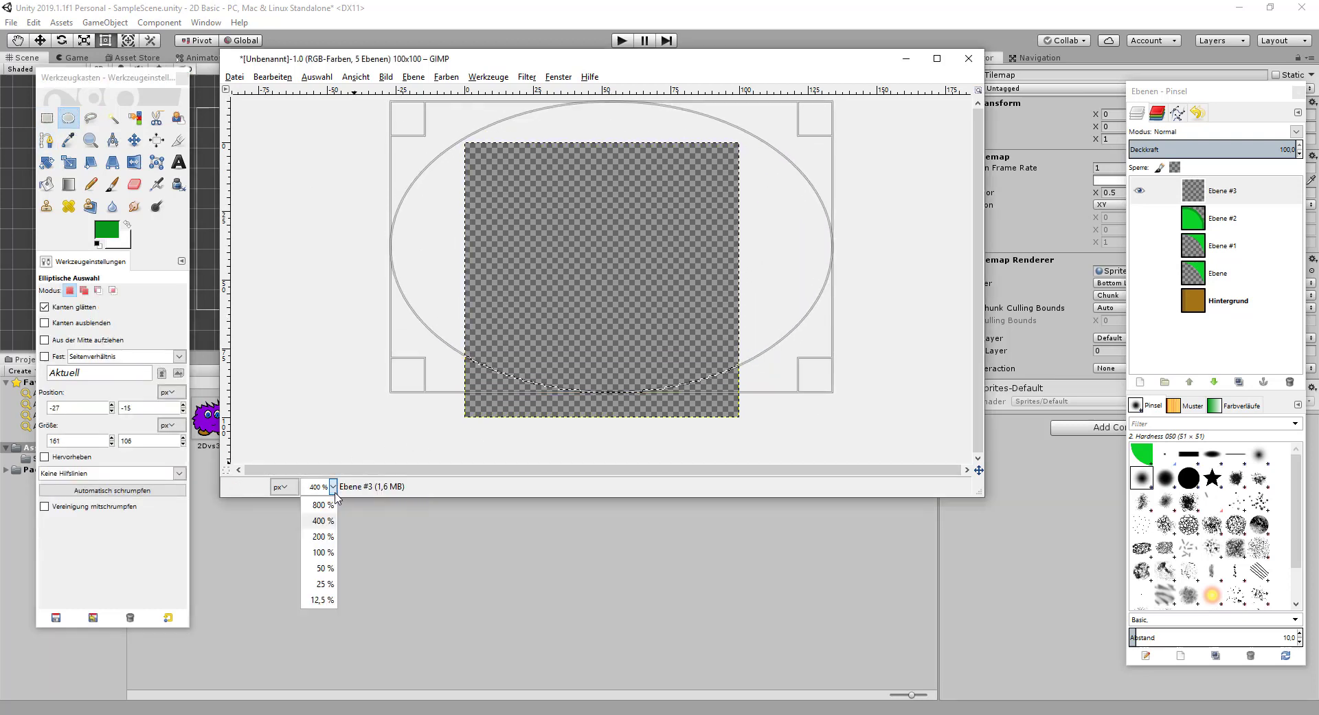
left_click(324, 552)
left_click_drag(621, 255, 595, 242)
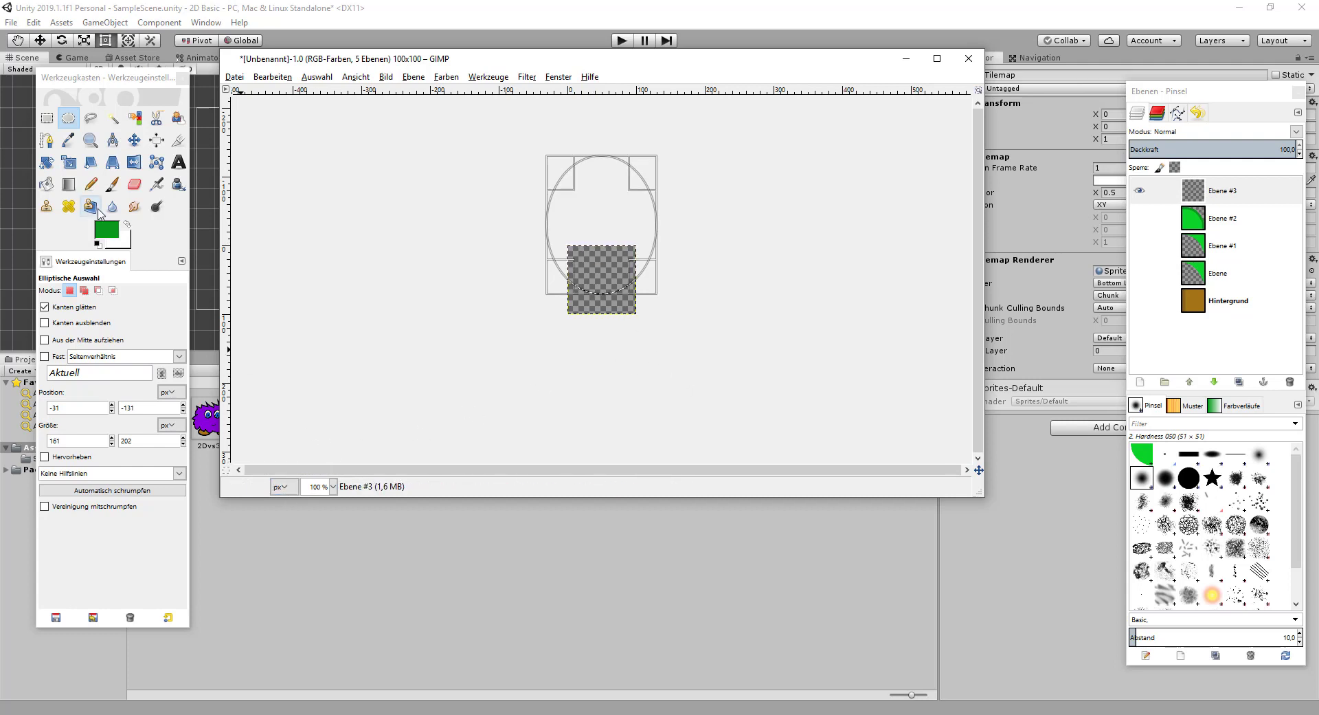
left_click(283, 76)
left_click(294, 276)
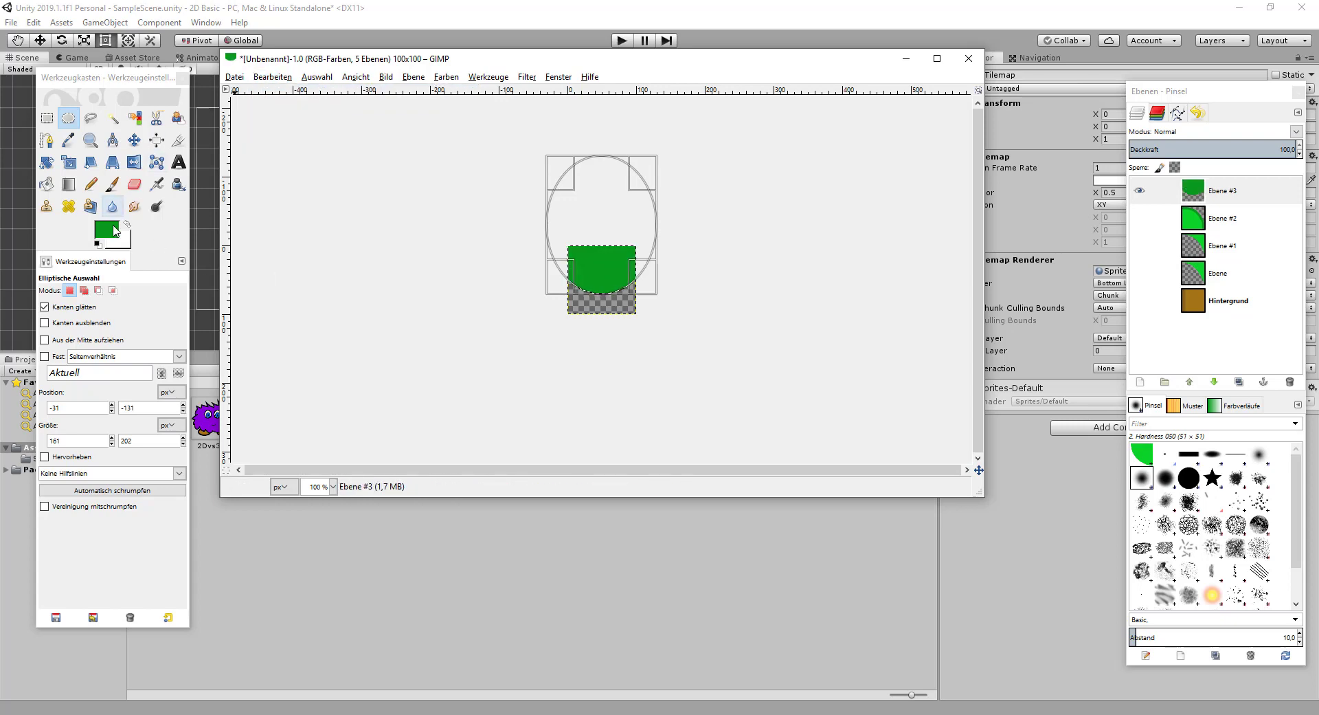
- Refill the ellipse with bright green
left_click(114, 230)
left_click(304, 276)
left_click(292, 329)
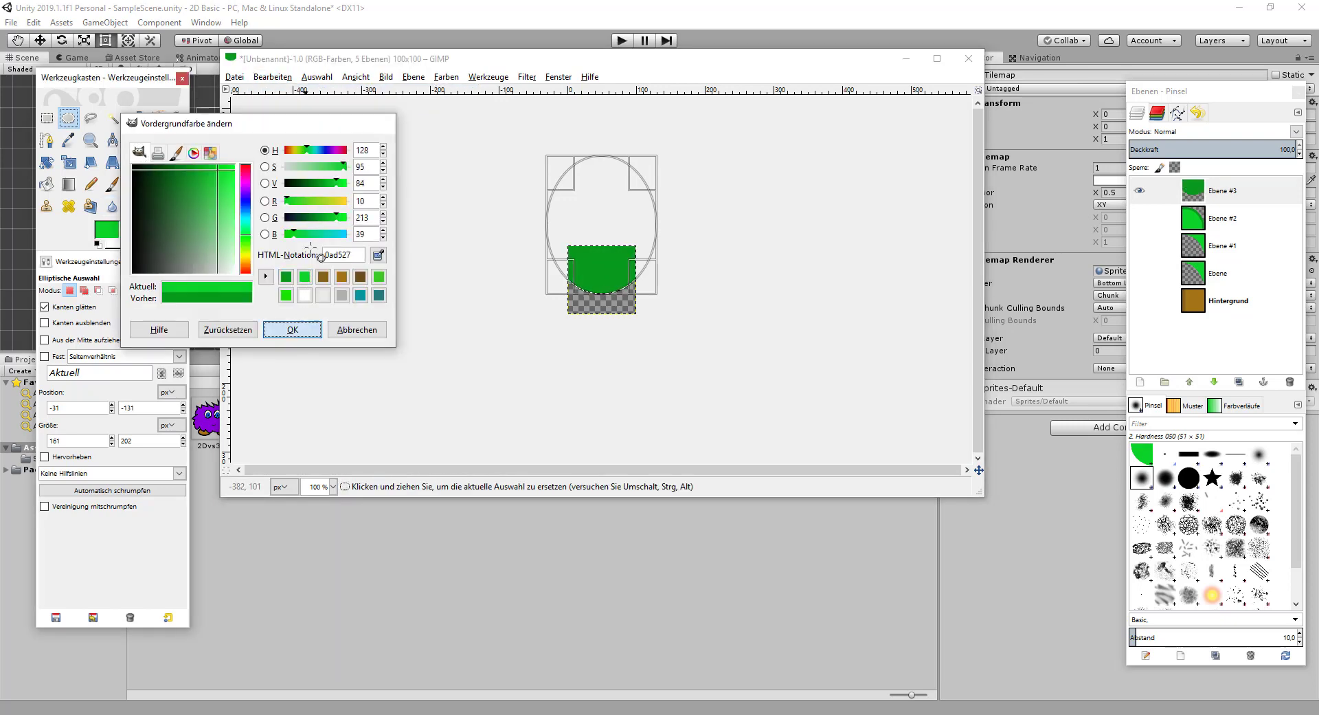
left_click(273, 76)
left_click(281, 276)
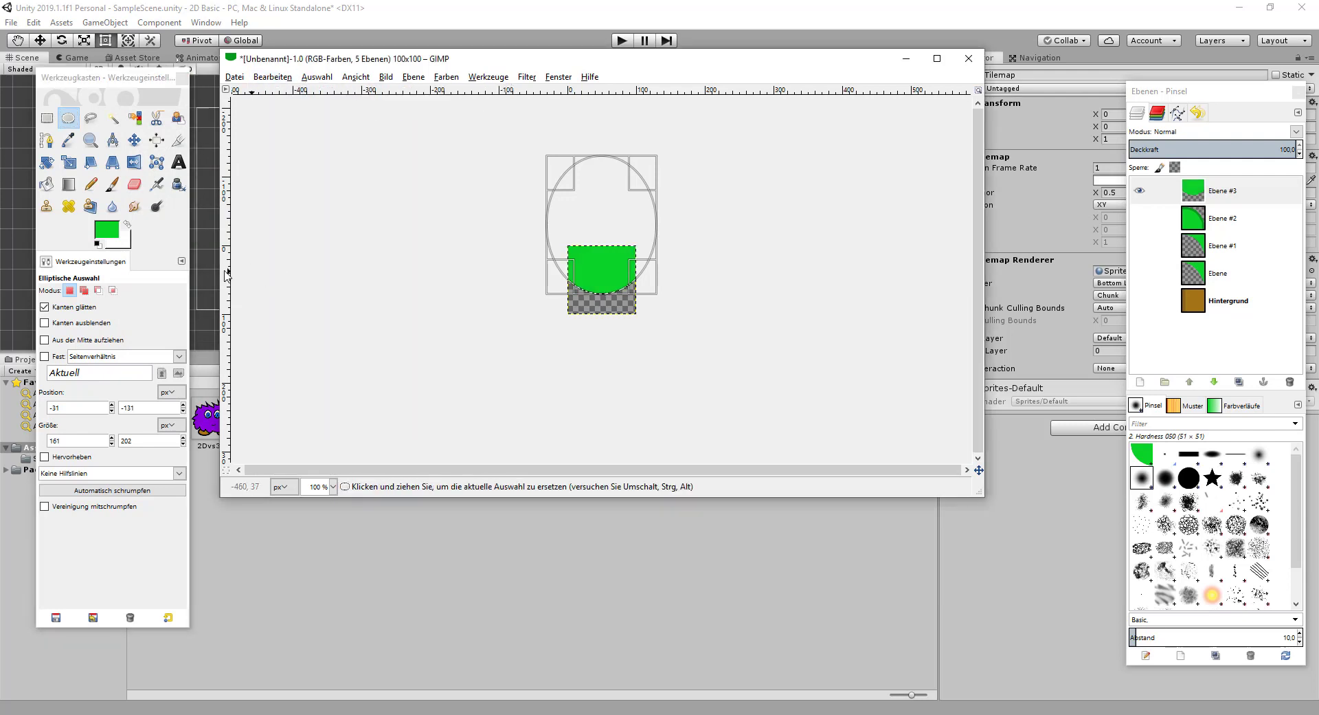
- Switch to dark green and stroke the selection outline at 7 px
left_click(113, 231)
left_click(308, 276)
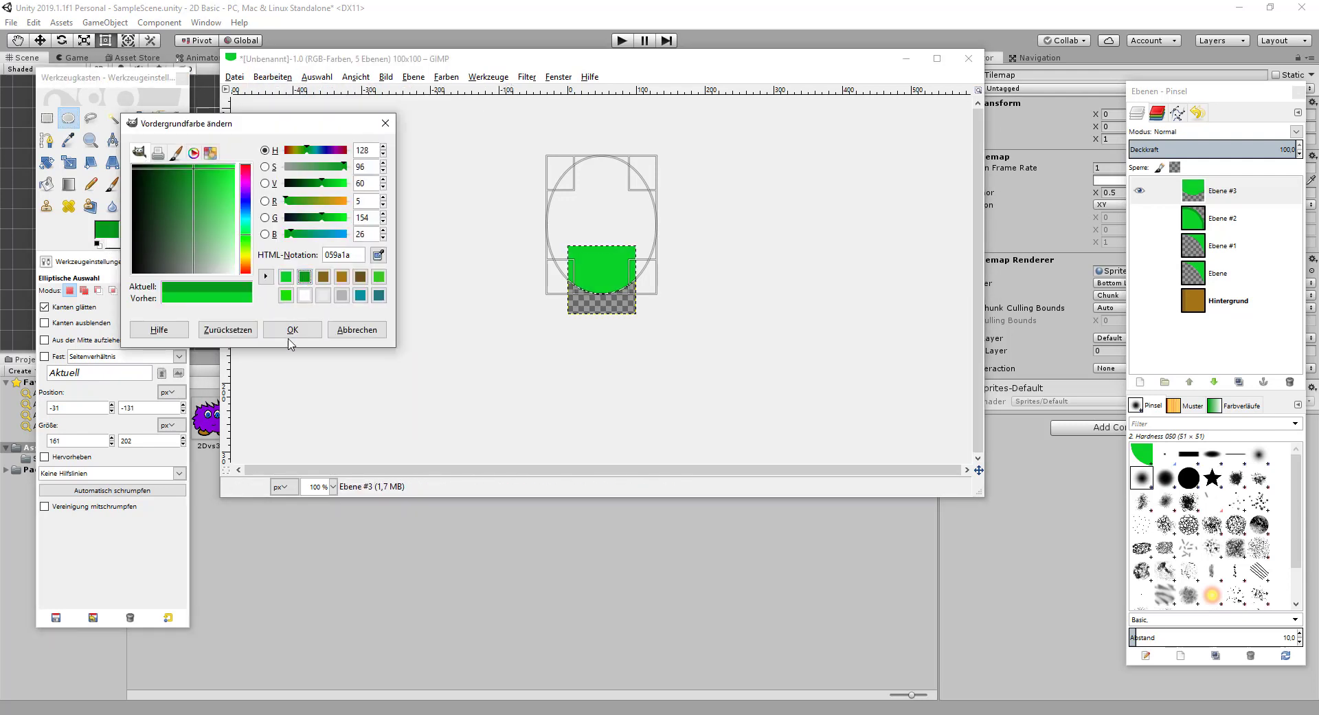
left_click(292, 329)
left_click(273, 76)
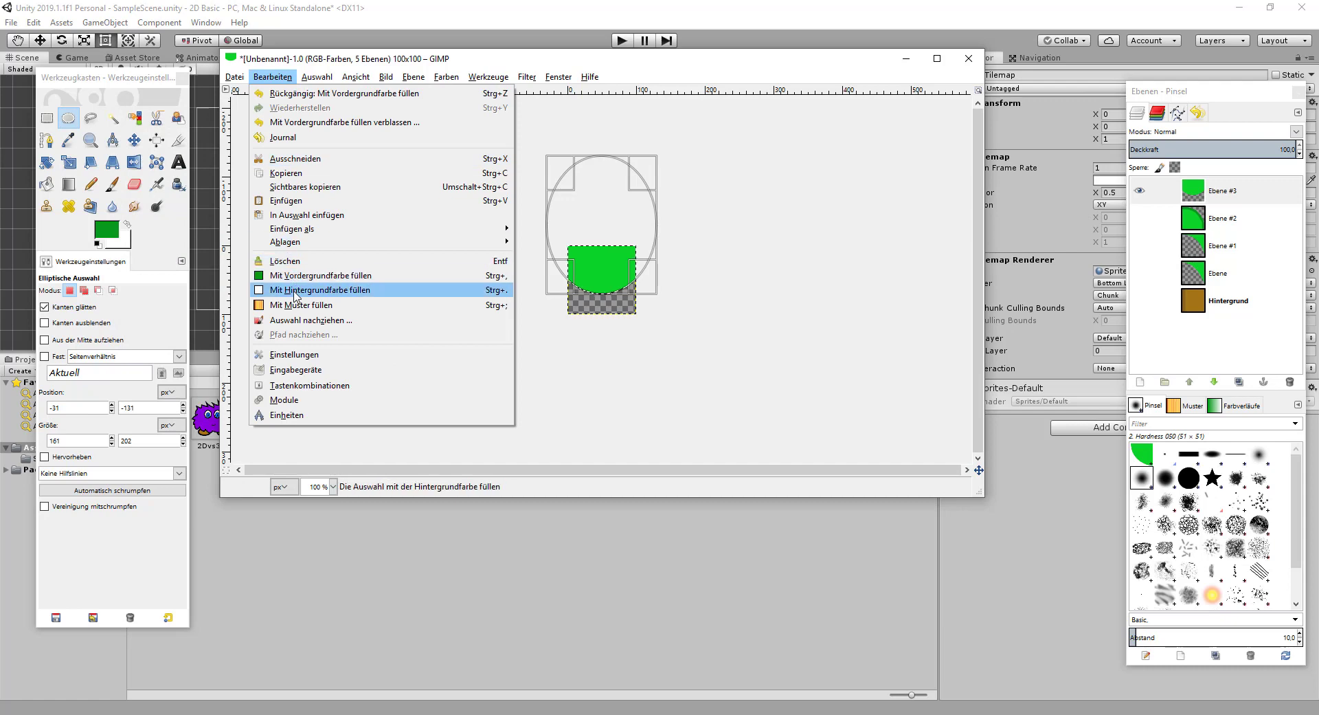
left_click(301, 320)
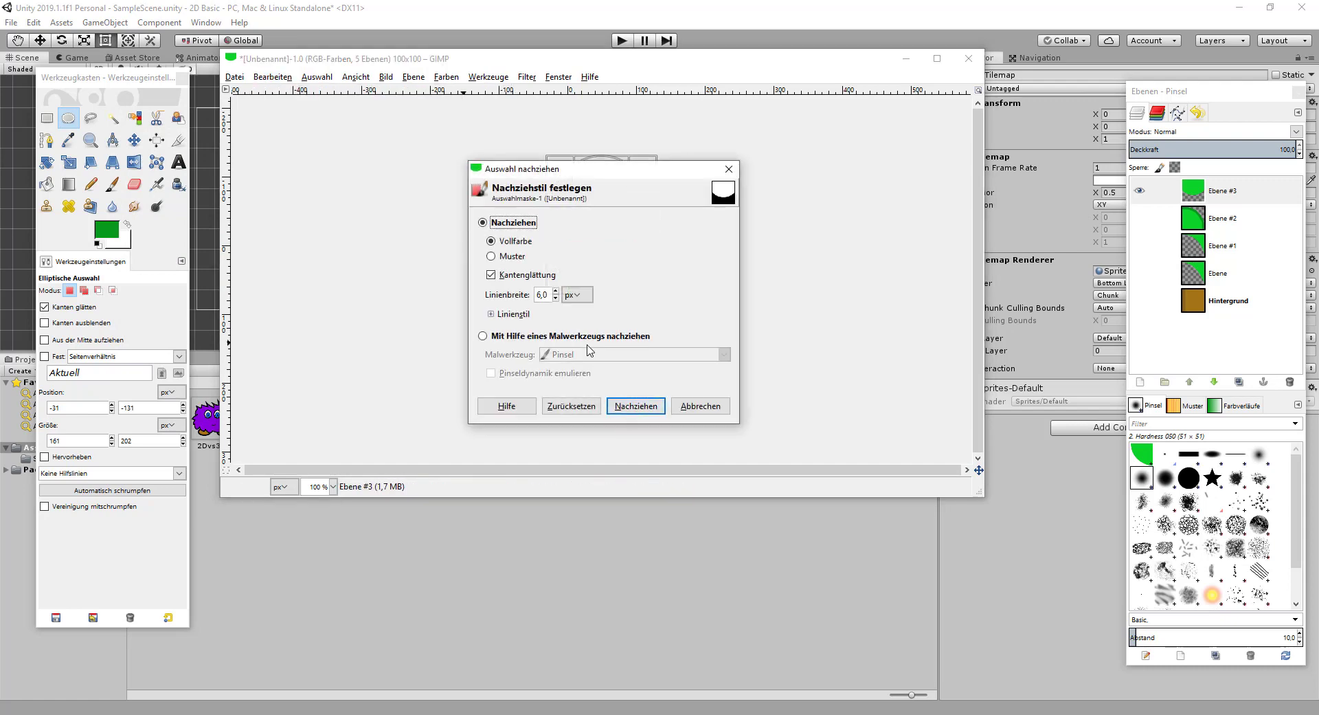
left_click(556, 290)
left_click(638, 407)
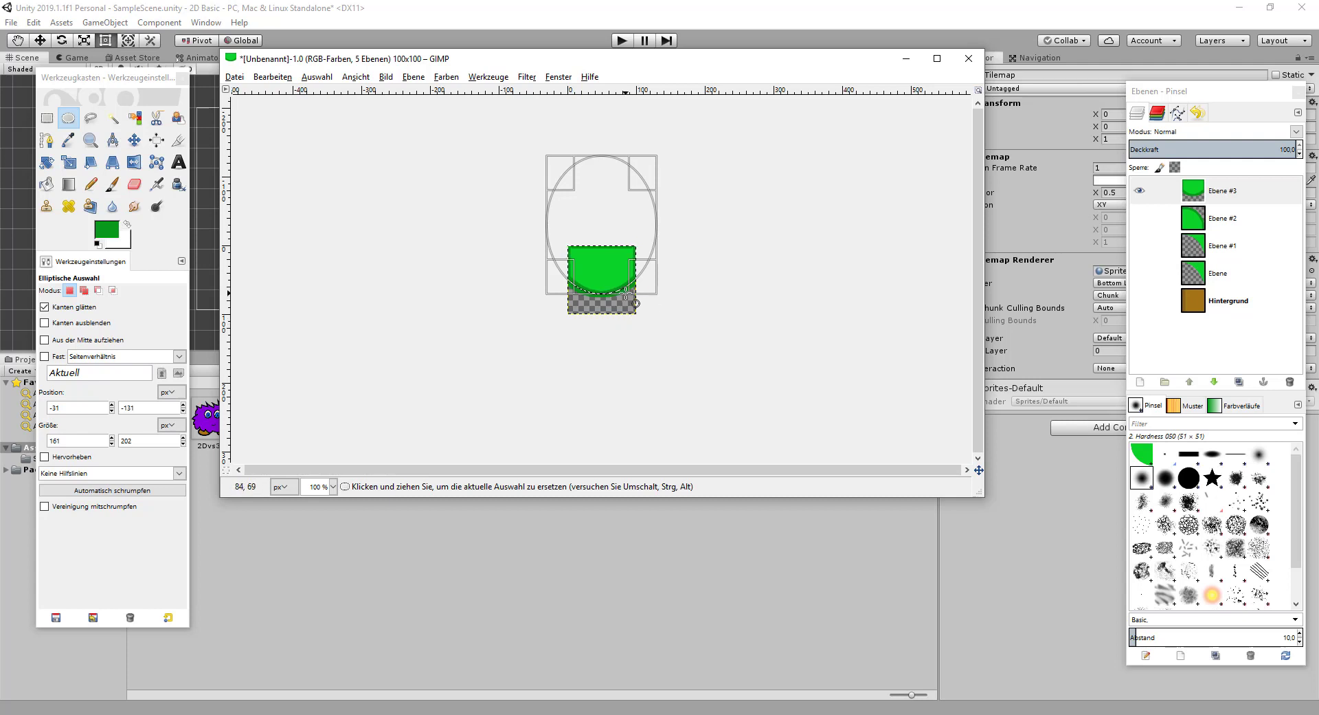
- Undo that stroke, restroke the outline at 8 px, and zoom back to 400%
left_click(282, 78)
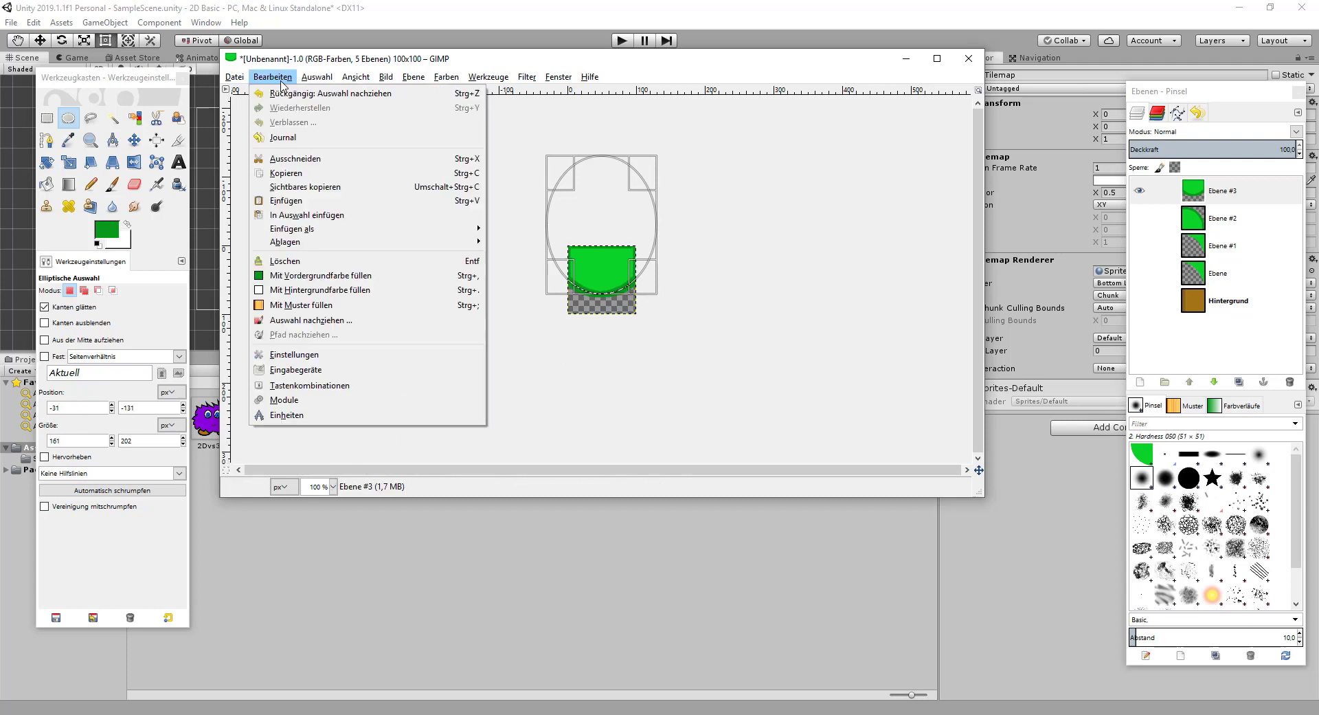
left_click(289, 94)
left_click(272, 76)
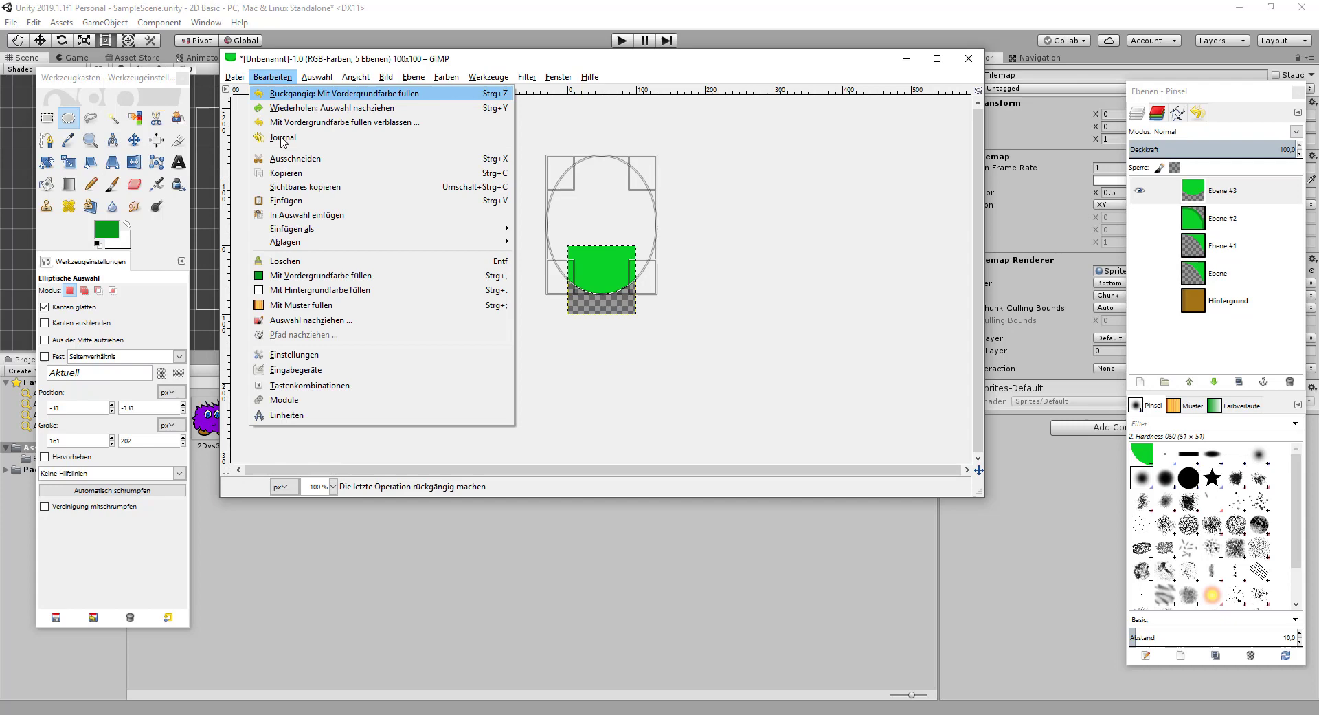
left_click(297, 320)
left_click(557, 298)
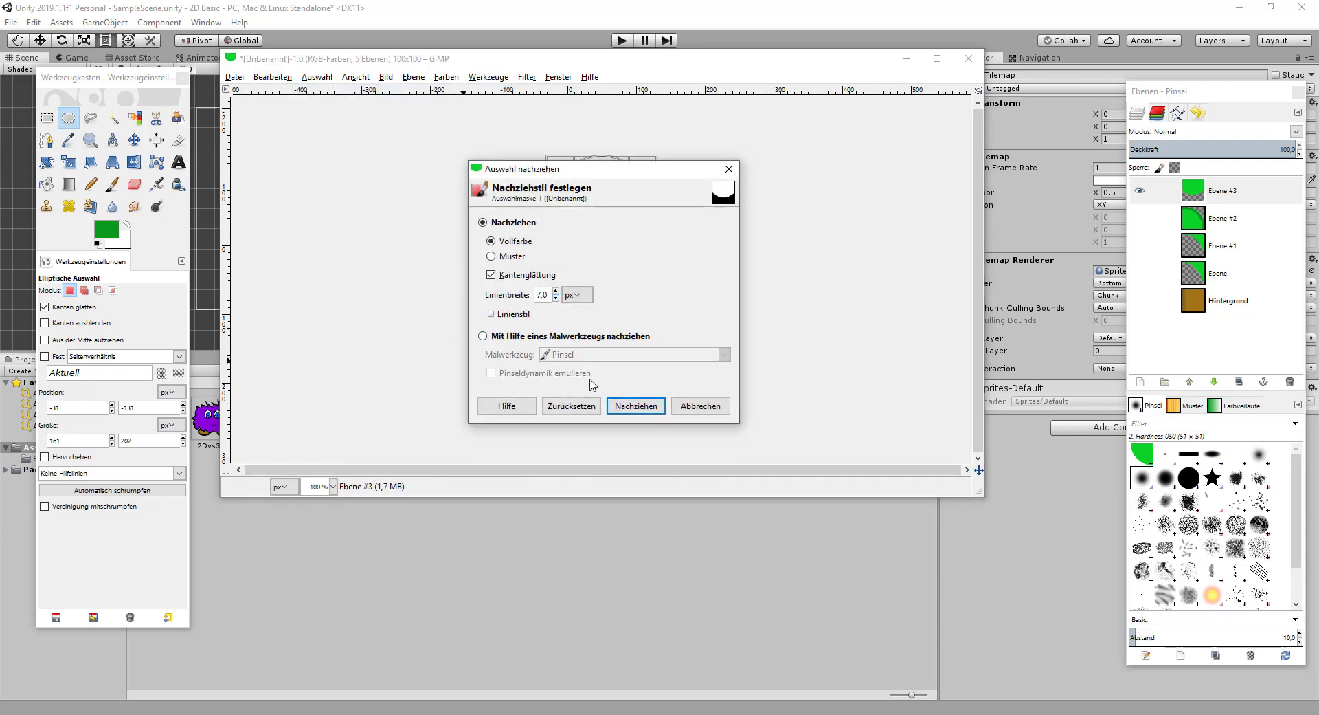
left_click(636, 405)
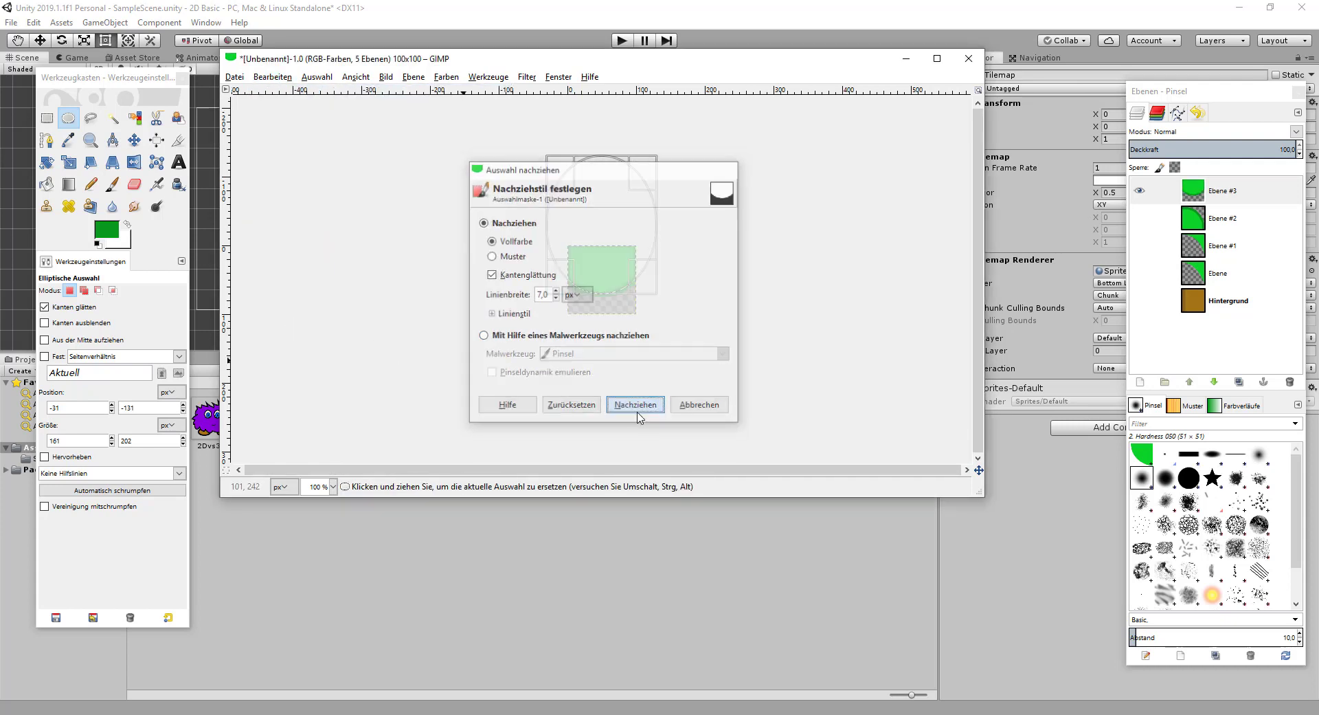
left_click(331, 490)
left_click(321, 526)
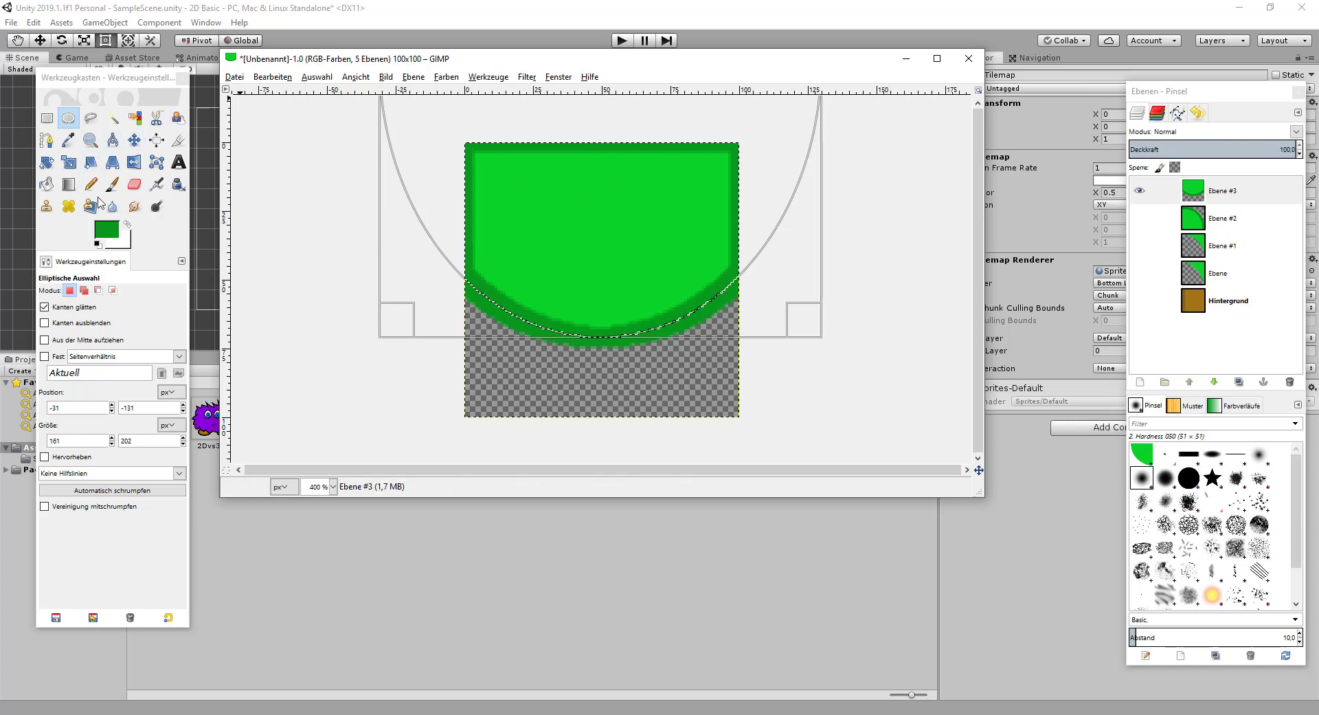
- With no selection, paint over the top and right border lines with a bright green Pencil
left_click(90, 184)
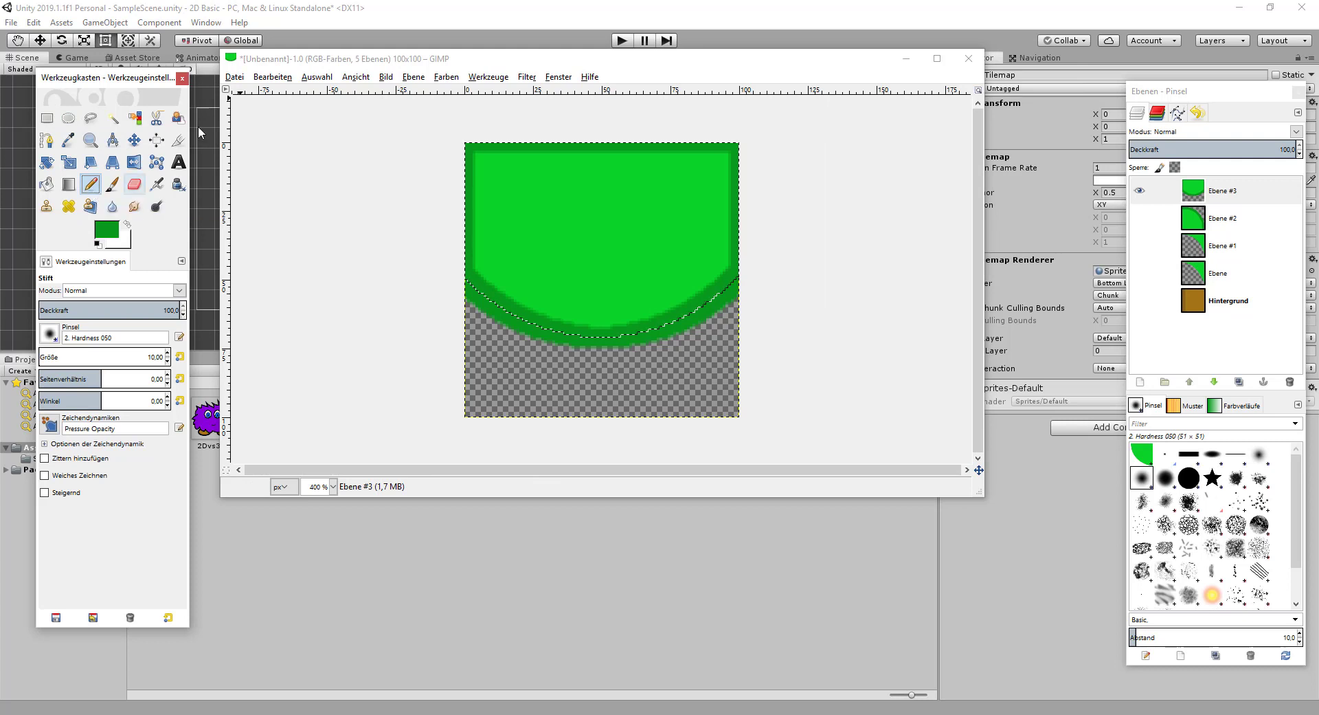
left_click(272, 76)
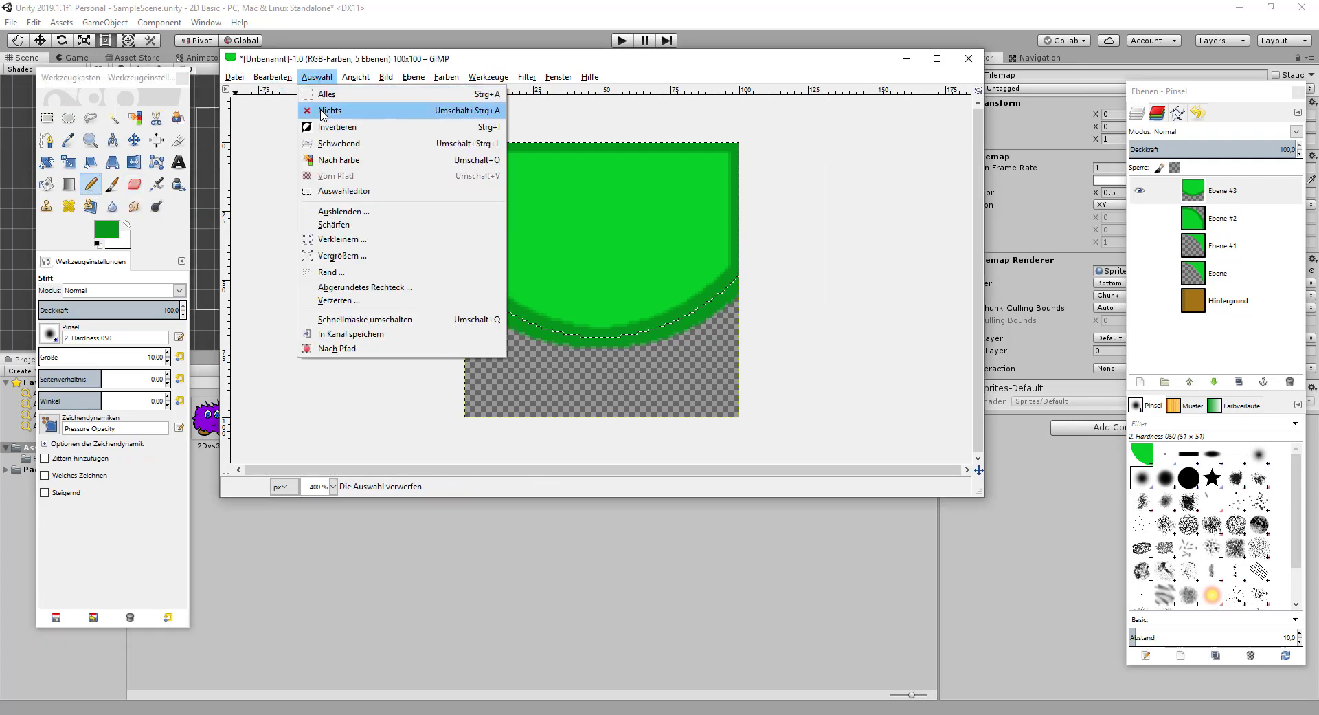
left_click(323, 111)
left_click(107, 231)
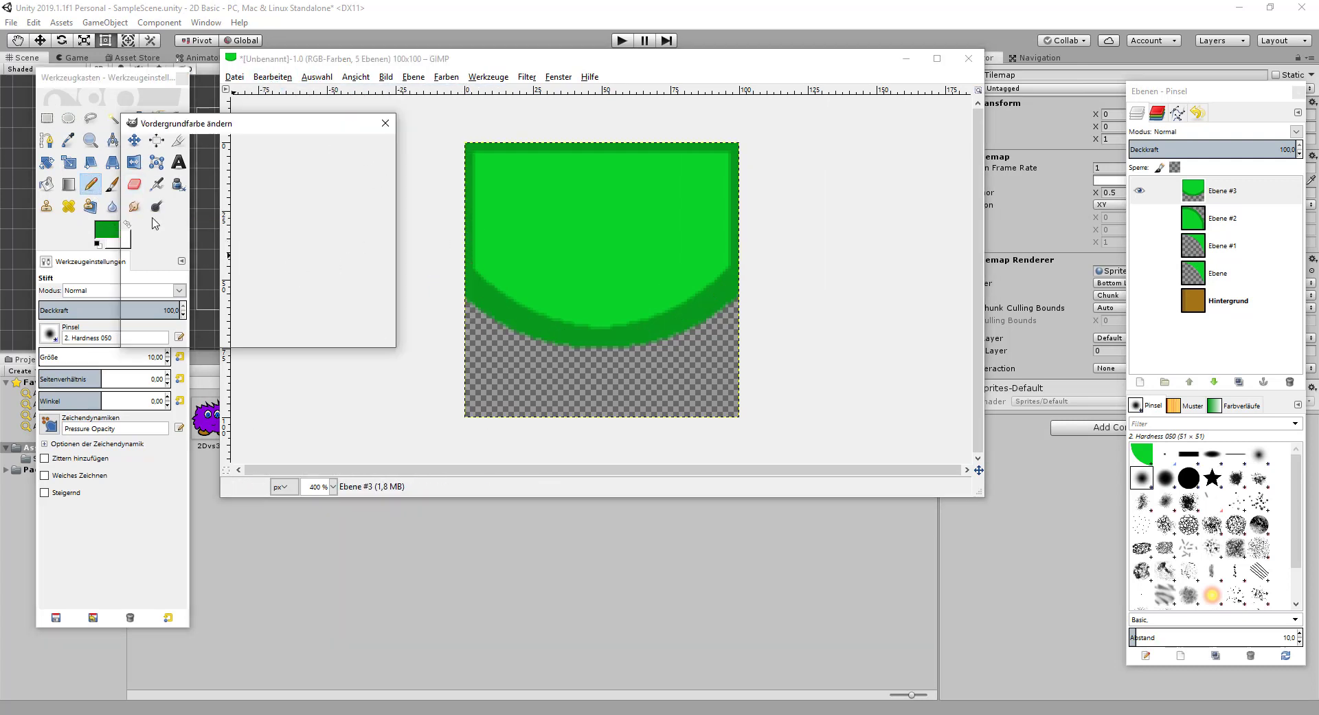
left_click(304, 278)
left_click(293, 330)
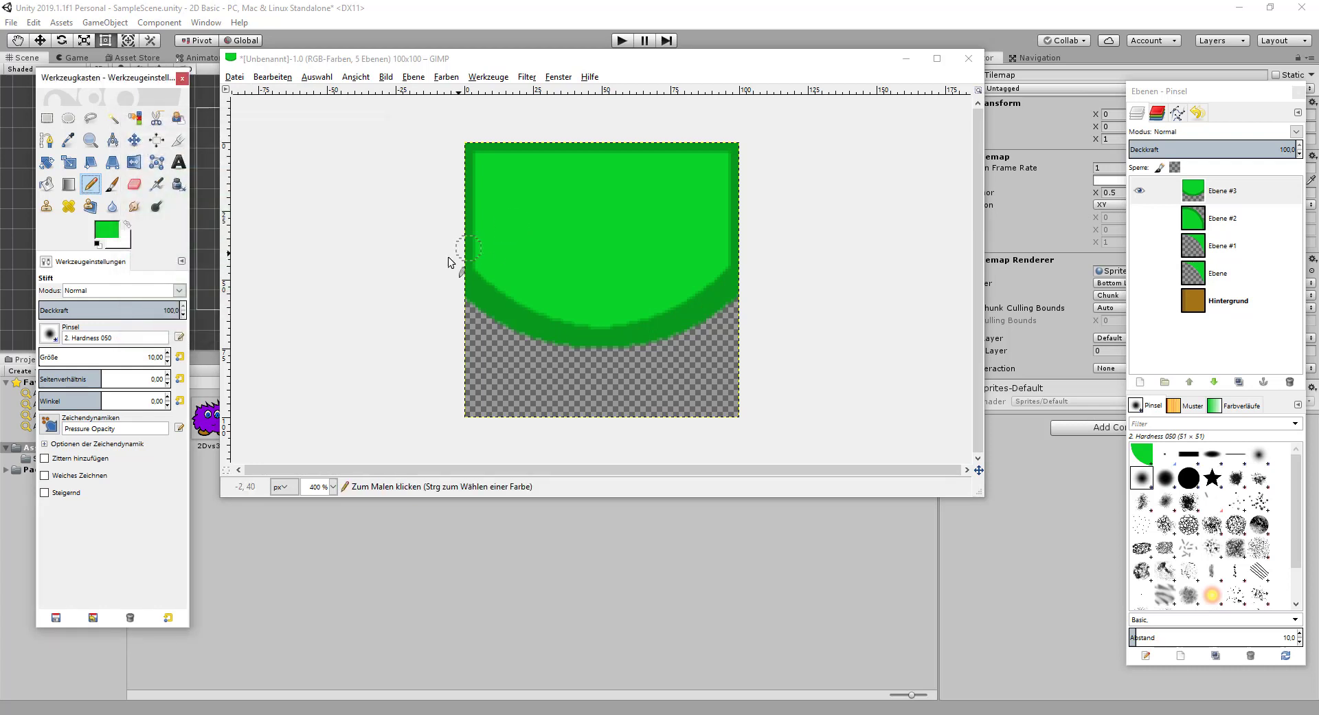
left_click(469, 258)
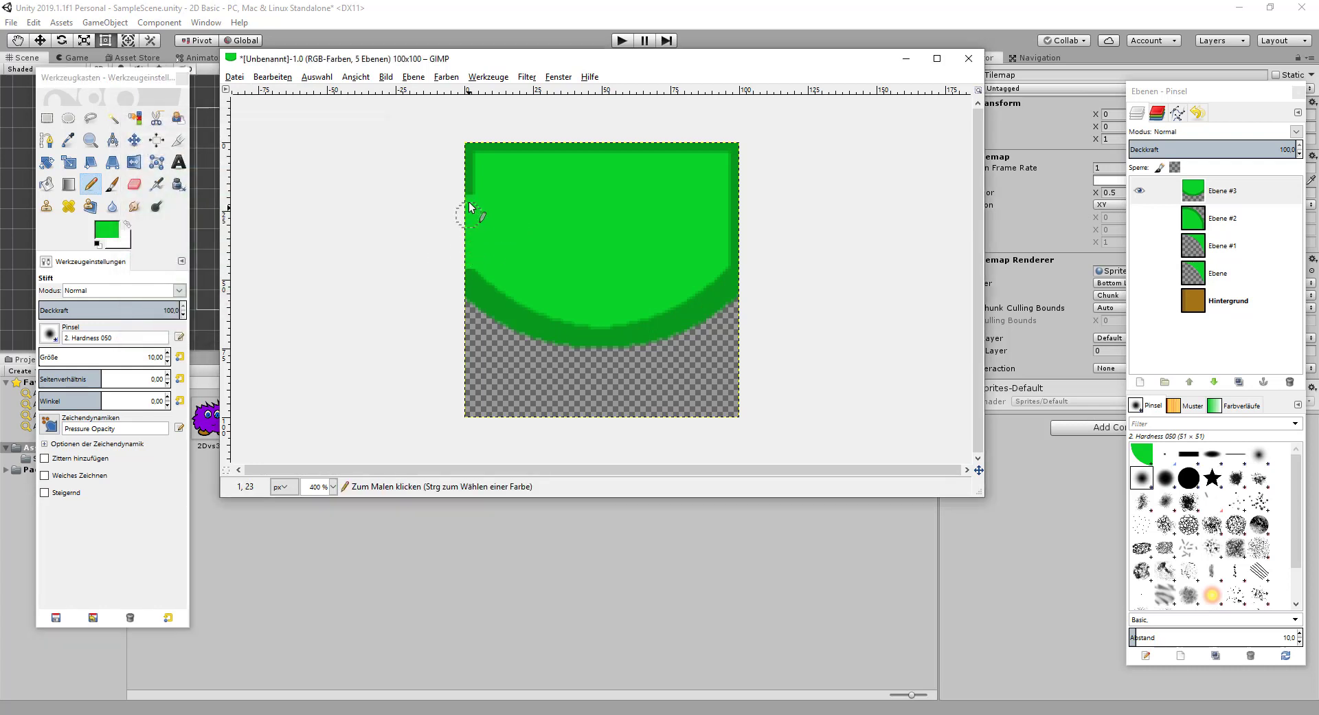
mouse_move(602, 147)
left_mouse_down()
mouse_move(740, 236)
mouse_move(745, 259)
left_mouse_up()
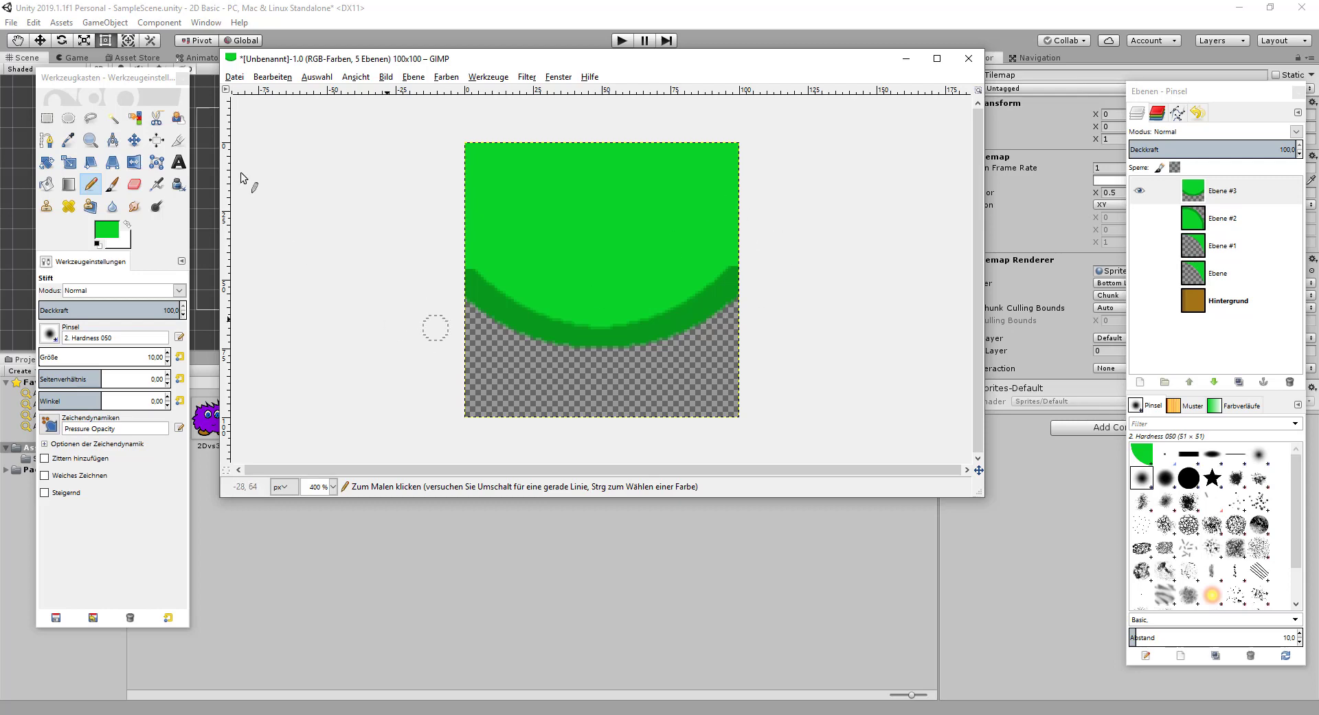
left_click(235, 76)
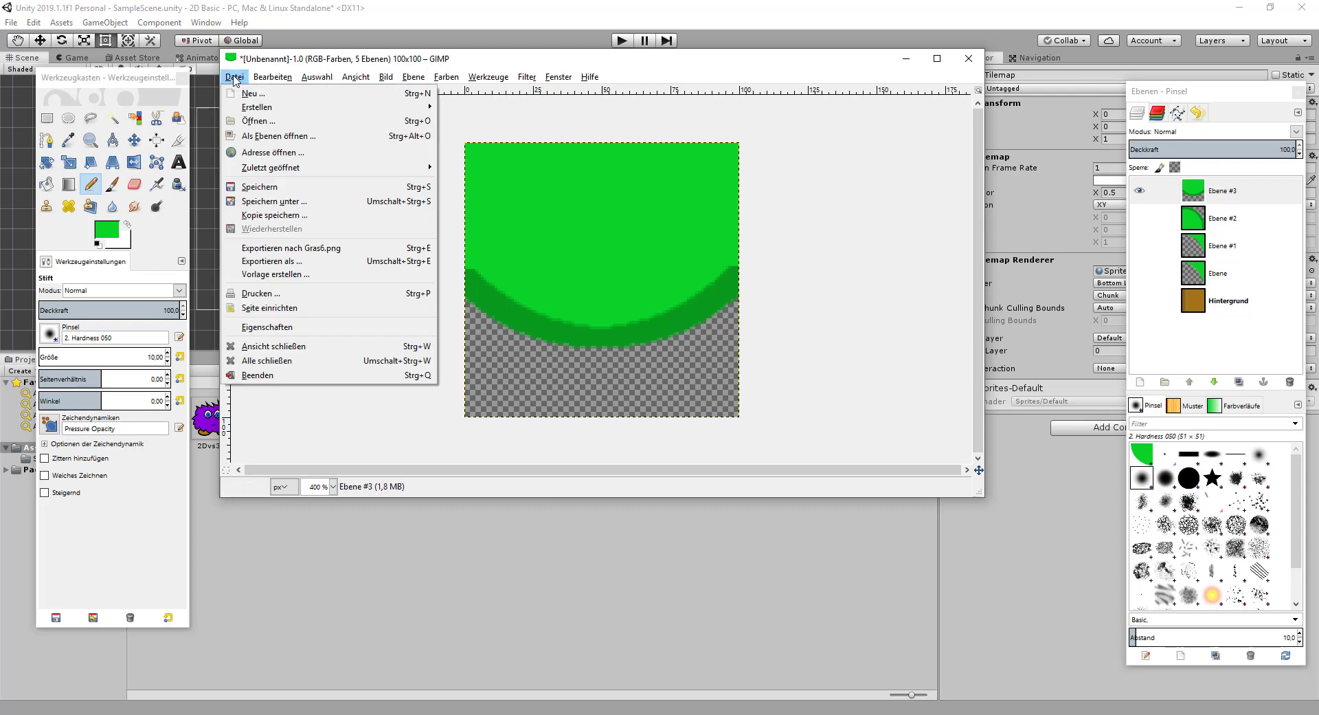
- Export the curved grass tile as Gras7.png with the PNG settings
left_click(287, 263)
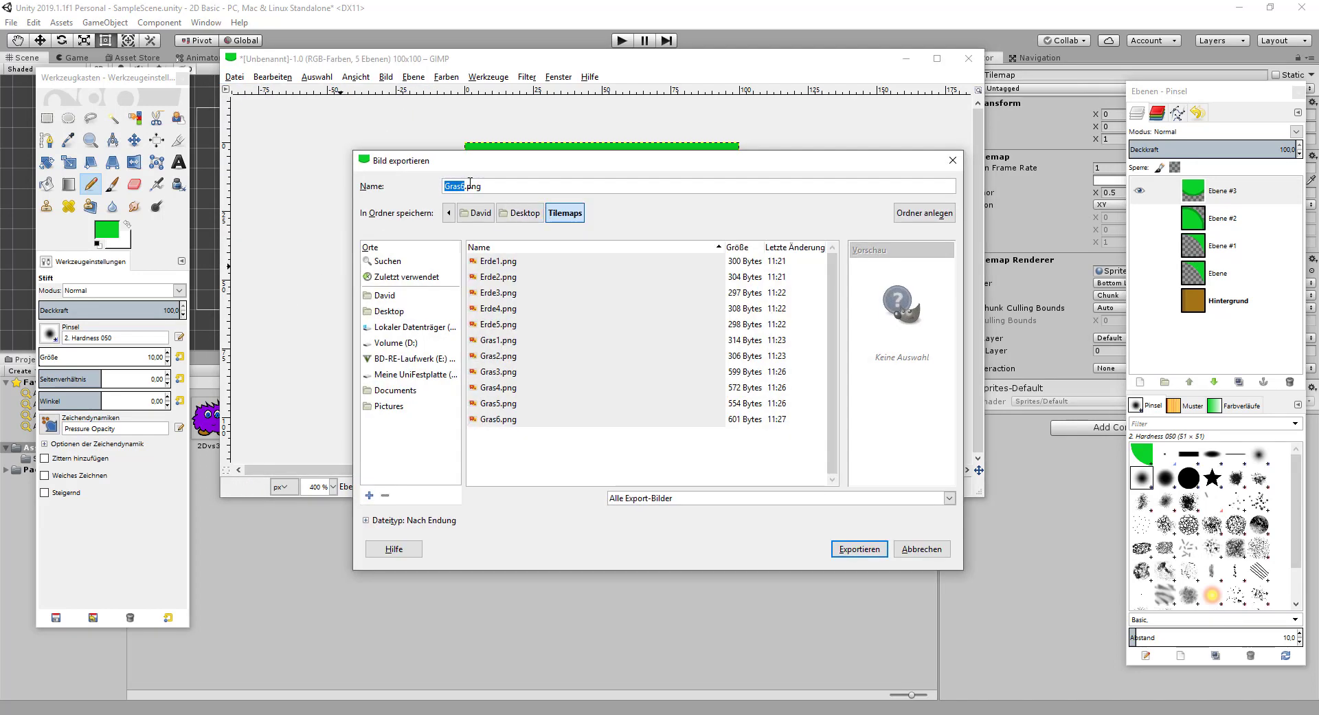
left_click(465, 187)
type("7")
key("Return")
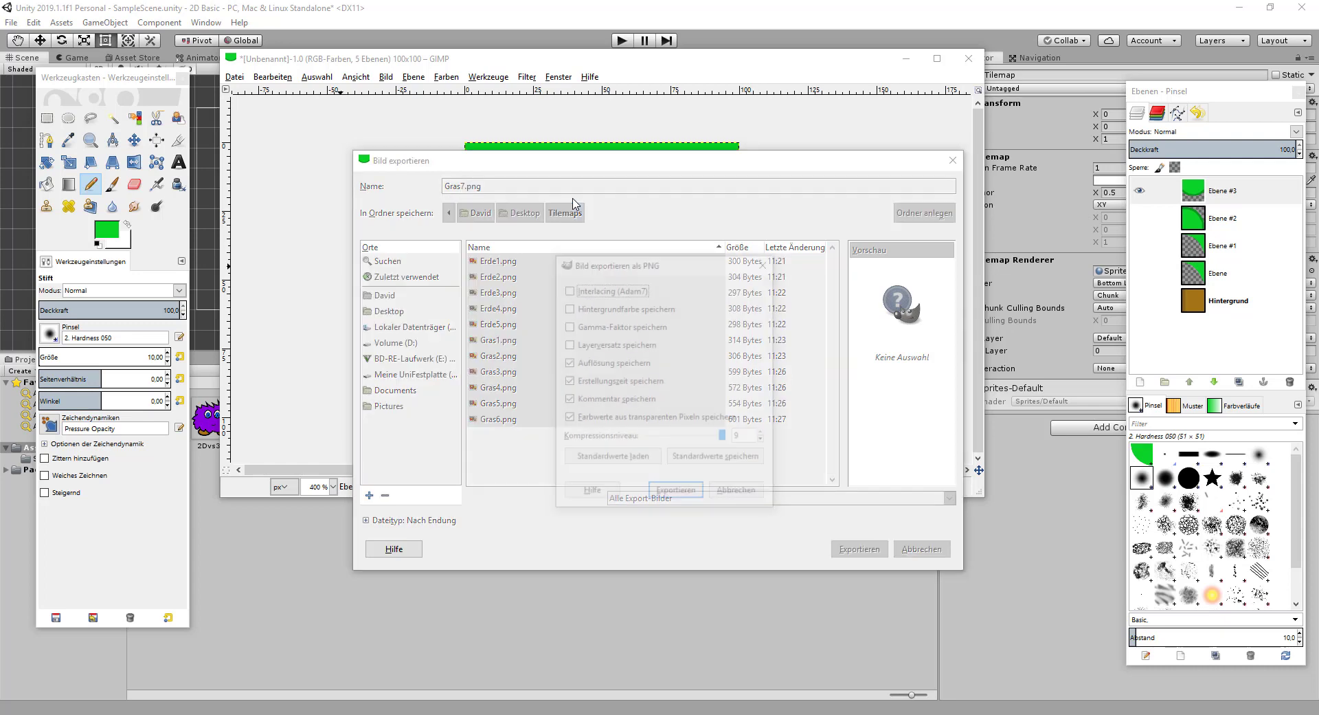
left_click(677, 493)
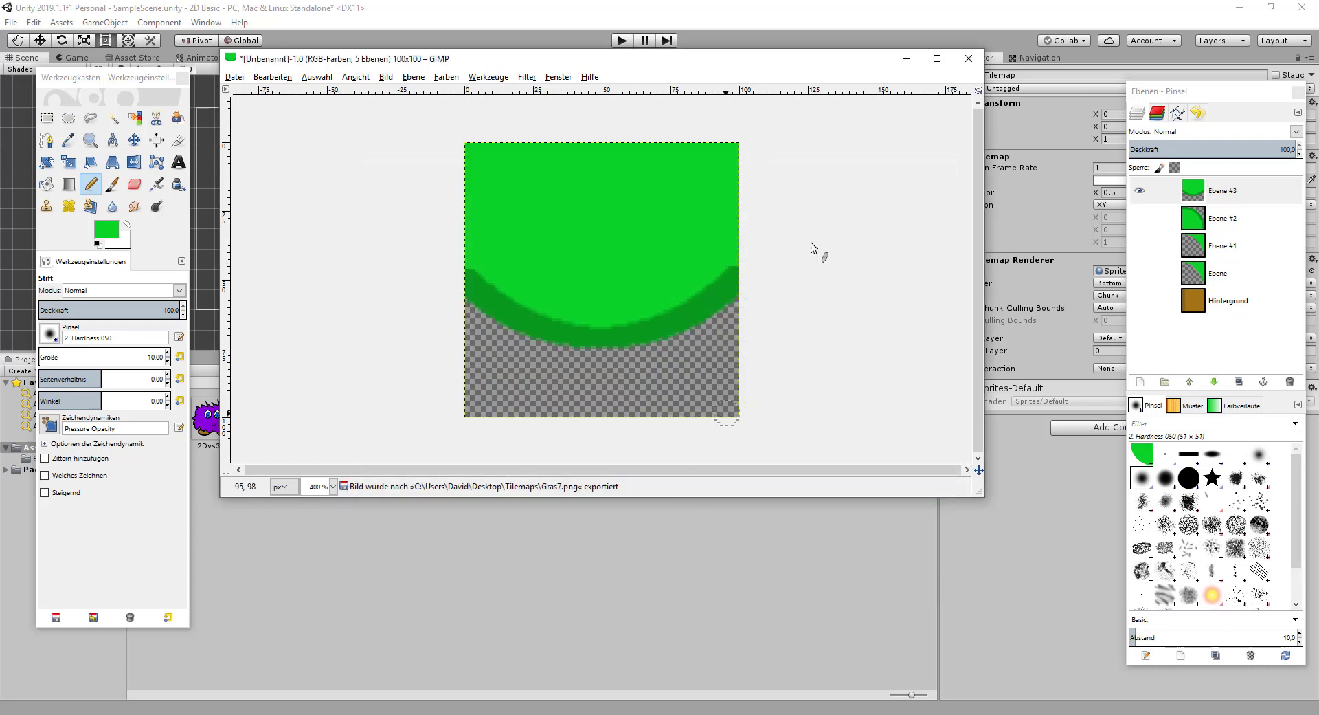
- On closing the image, save the layered work as Tilemaps.xcf in Desktop > Tilemaps
left_click(969, 59)
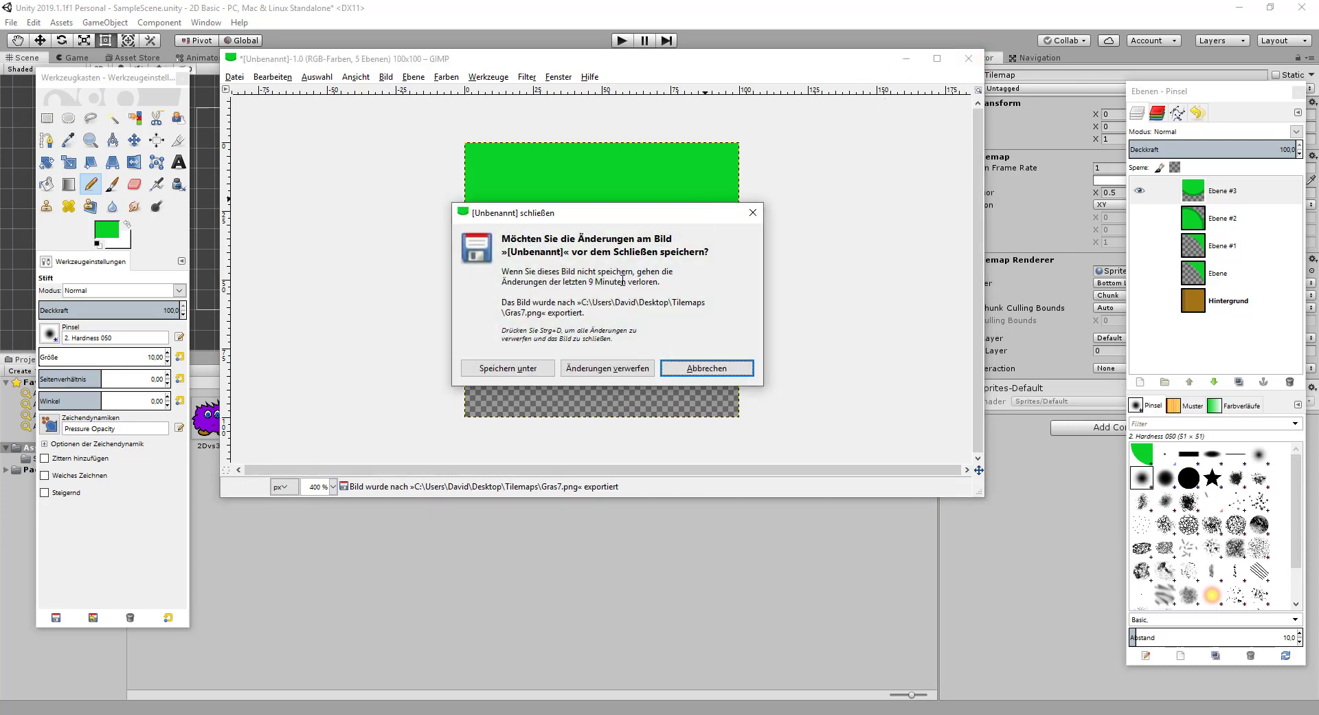
left_click(524, 370)
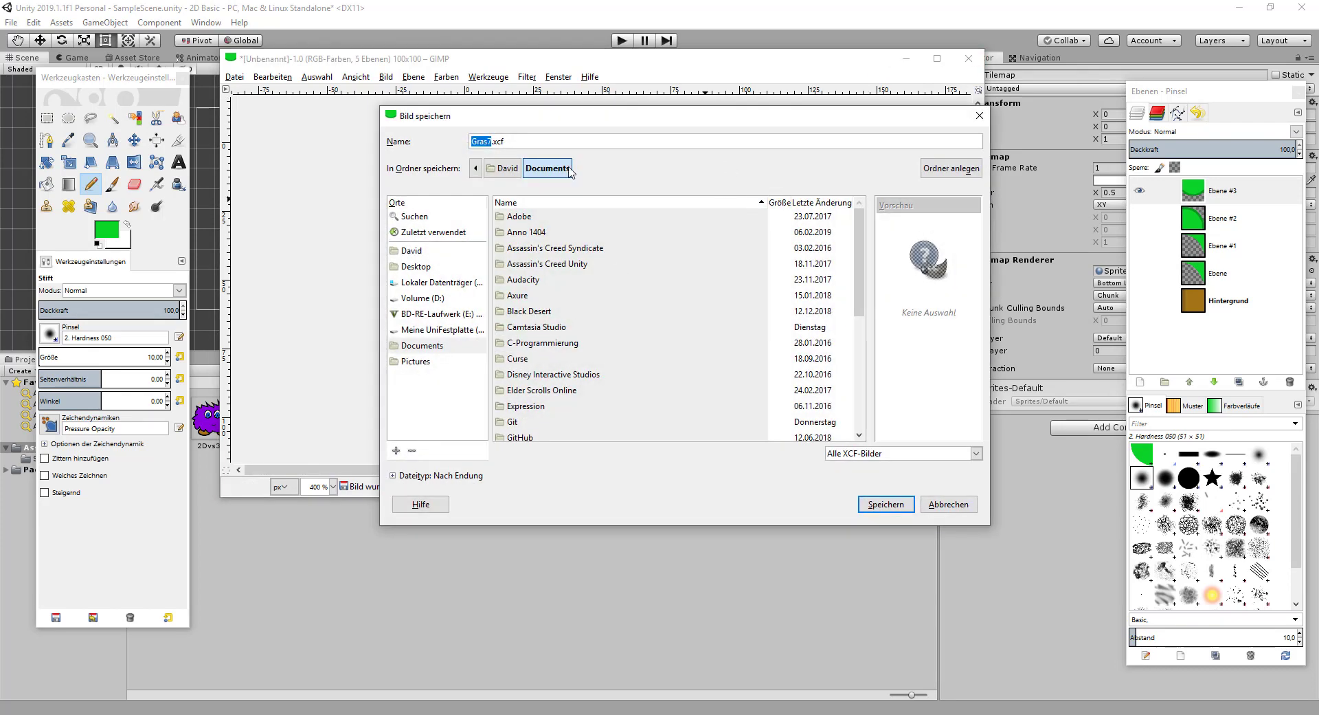
left_click(412, 274)
double_click(525, 350)
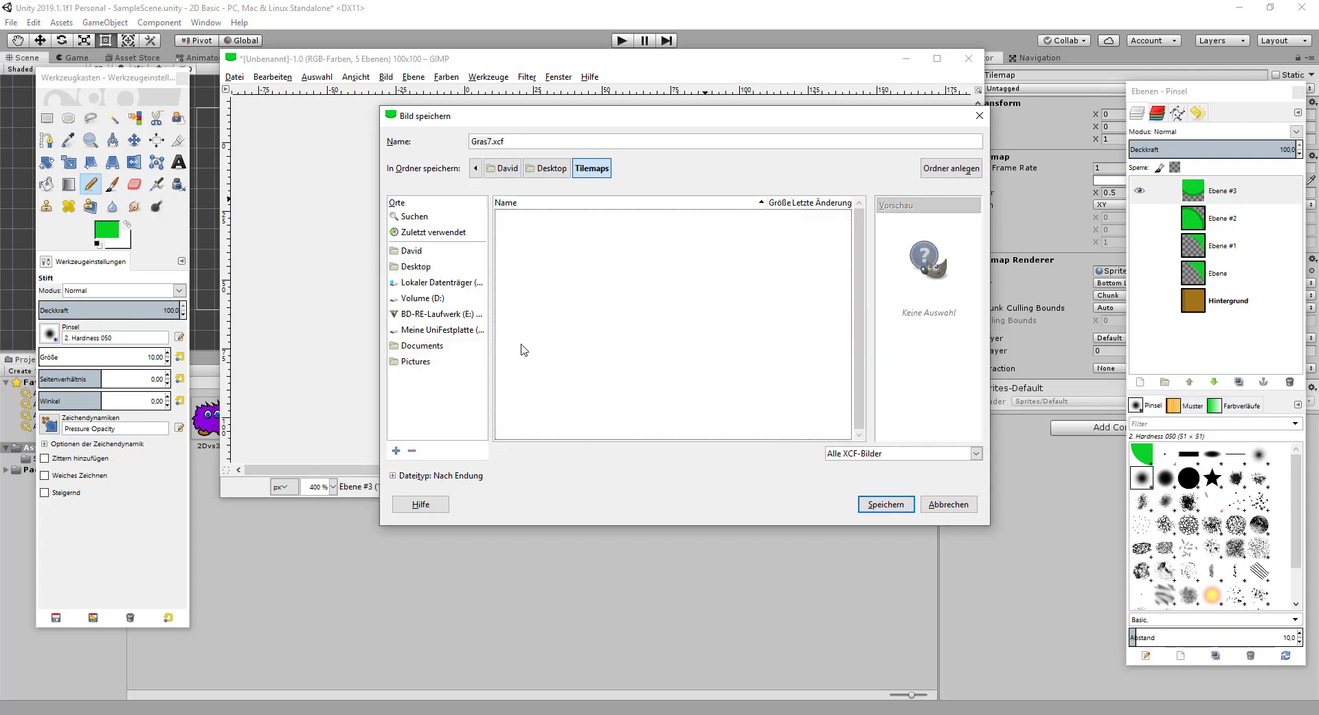
left_click(485, 145)
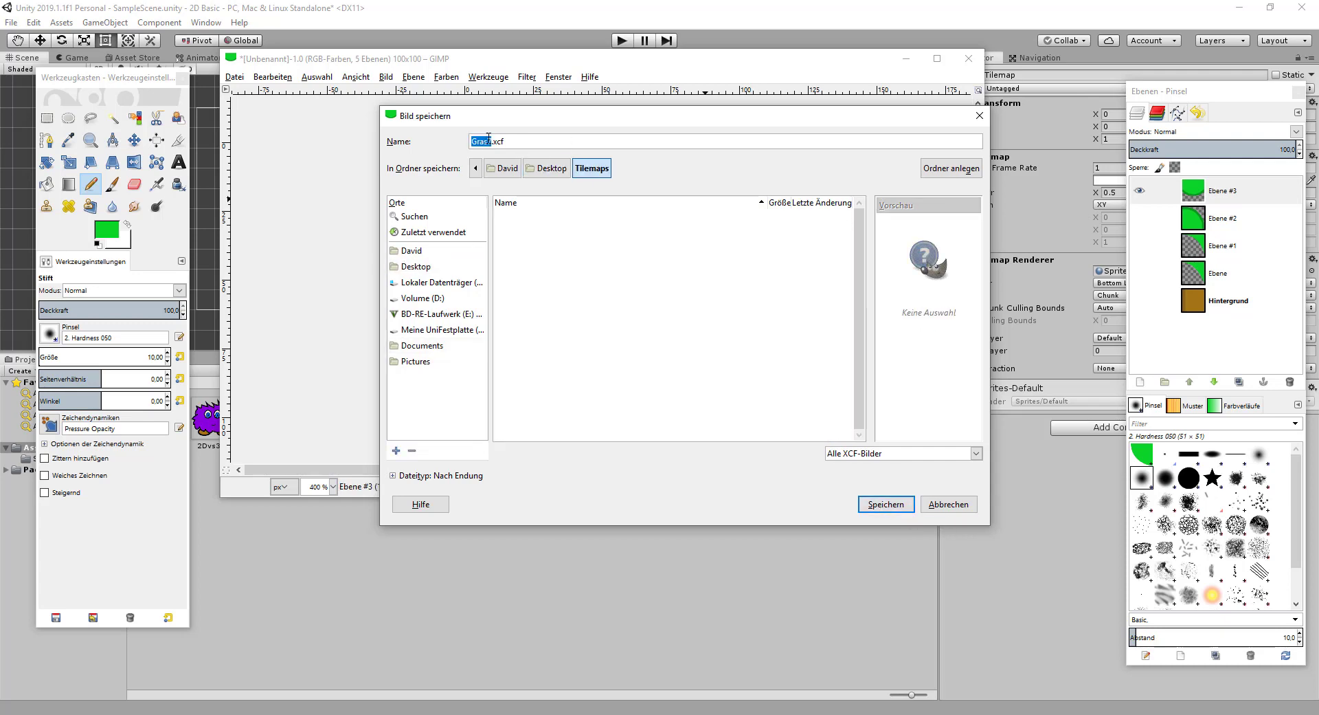
left_click_drag(492, 142, 444, 143)
type("T")
type("s")
key("Return")
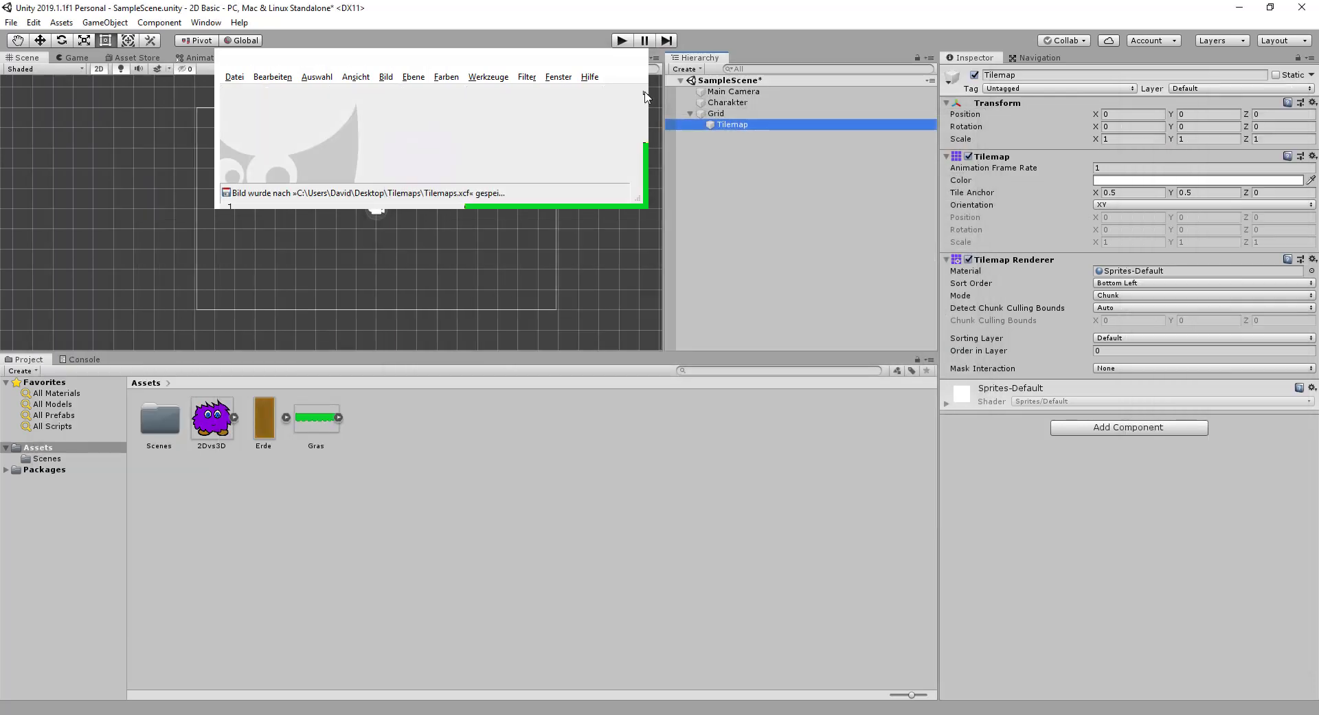
- Open the Desktop Tilemaps folder in Explorer beside Unity, then re-maximize the Unity editor
left_click(664, 103)
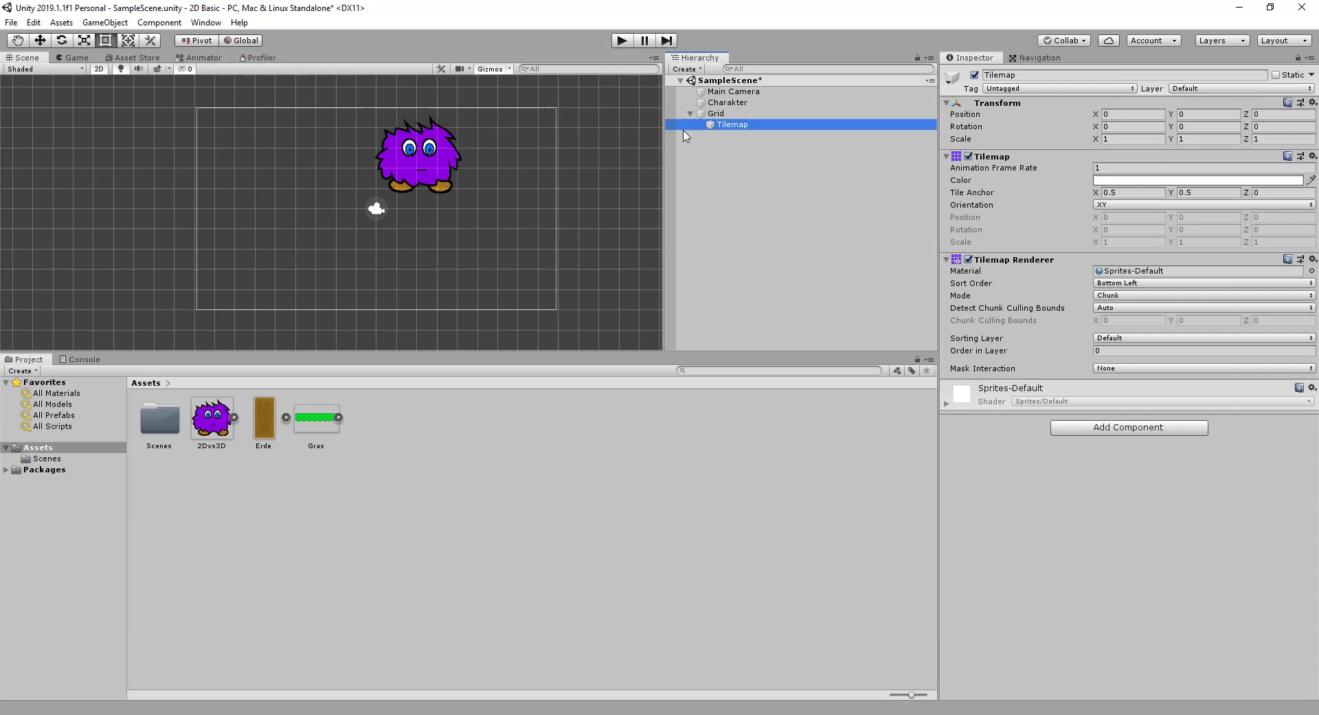
double_click(354, 9)
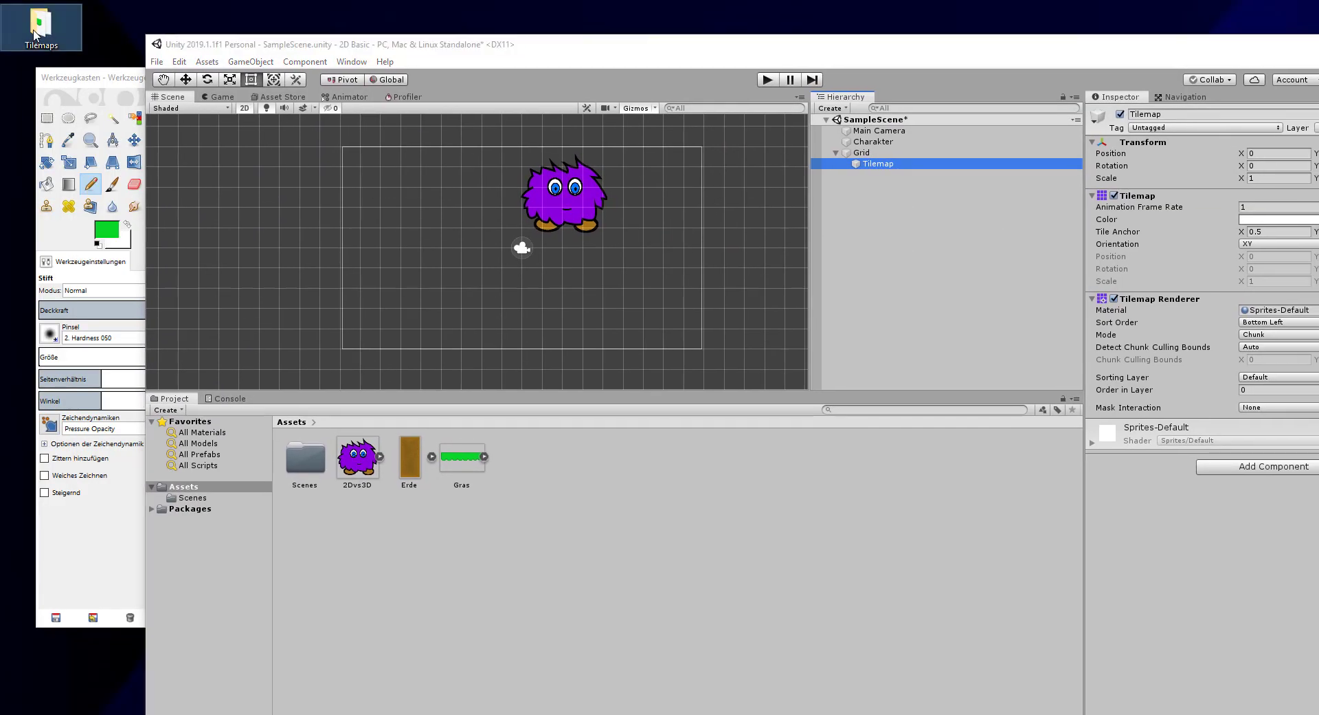
double_click(36, 31)
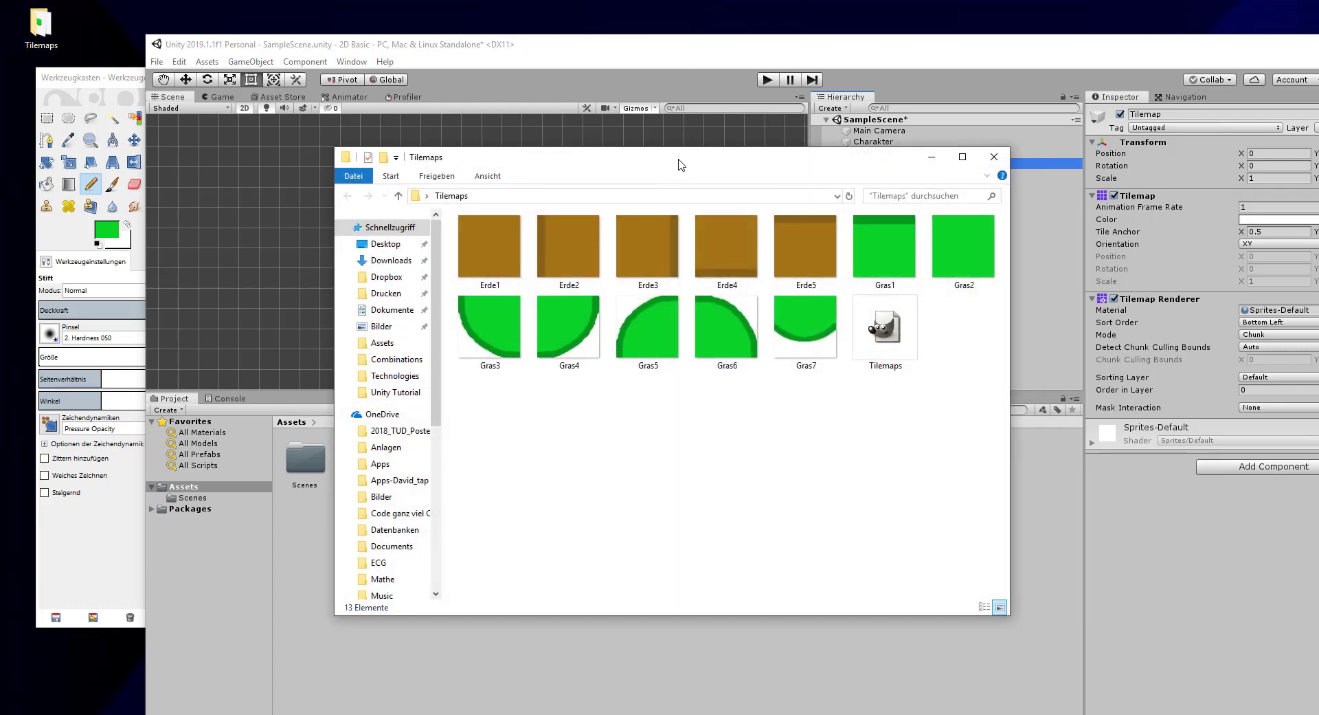
left_click_drag(680, 165, 1318, 165)
double_click(875, 52)
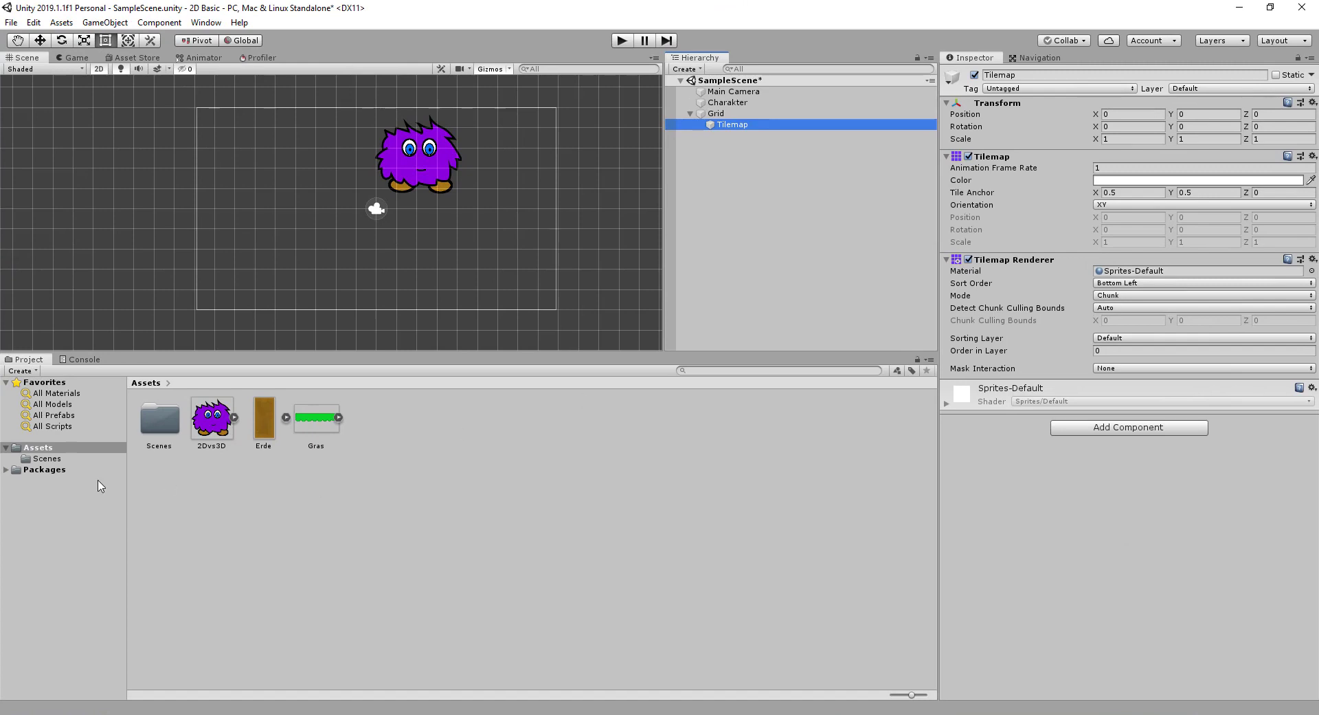
- Create a new folder named Tilemaps in Assets and open it
right_click(452, 422)
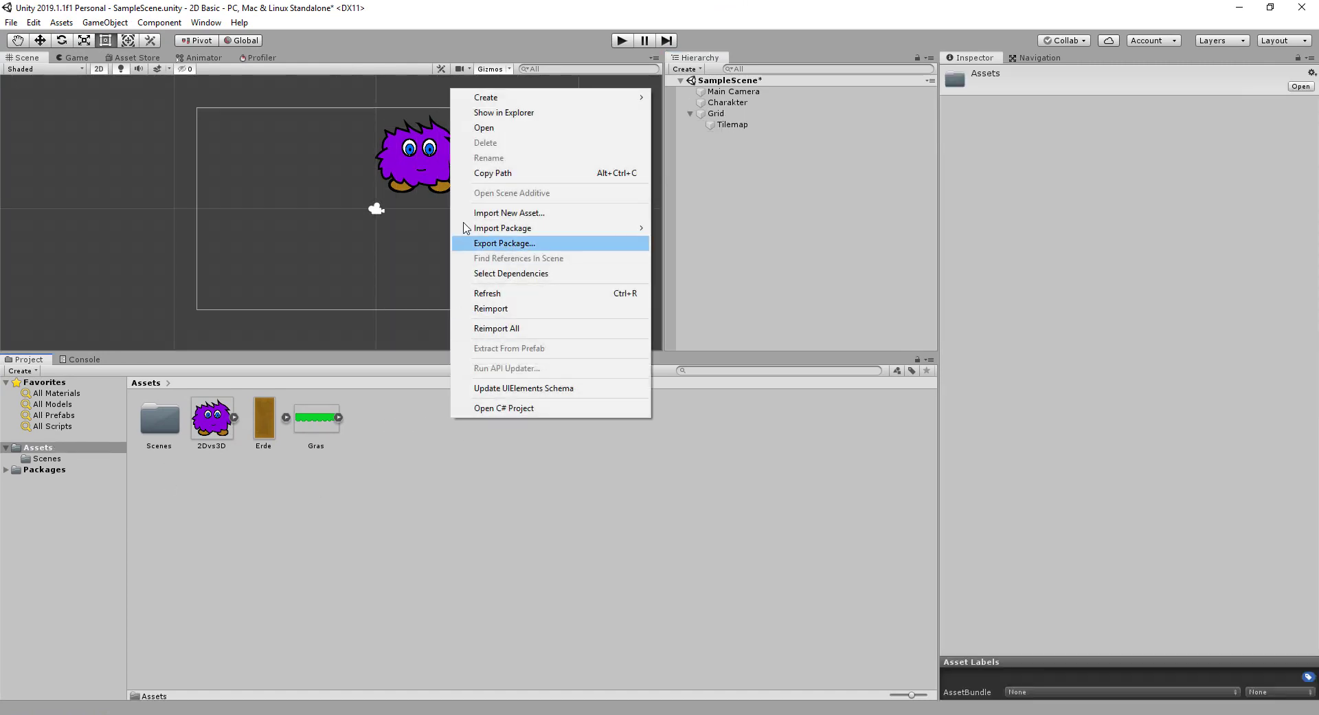
mouse_move(486, 99)
left_click(739, 110)
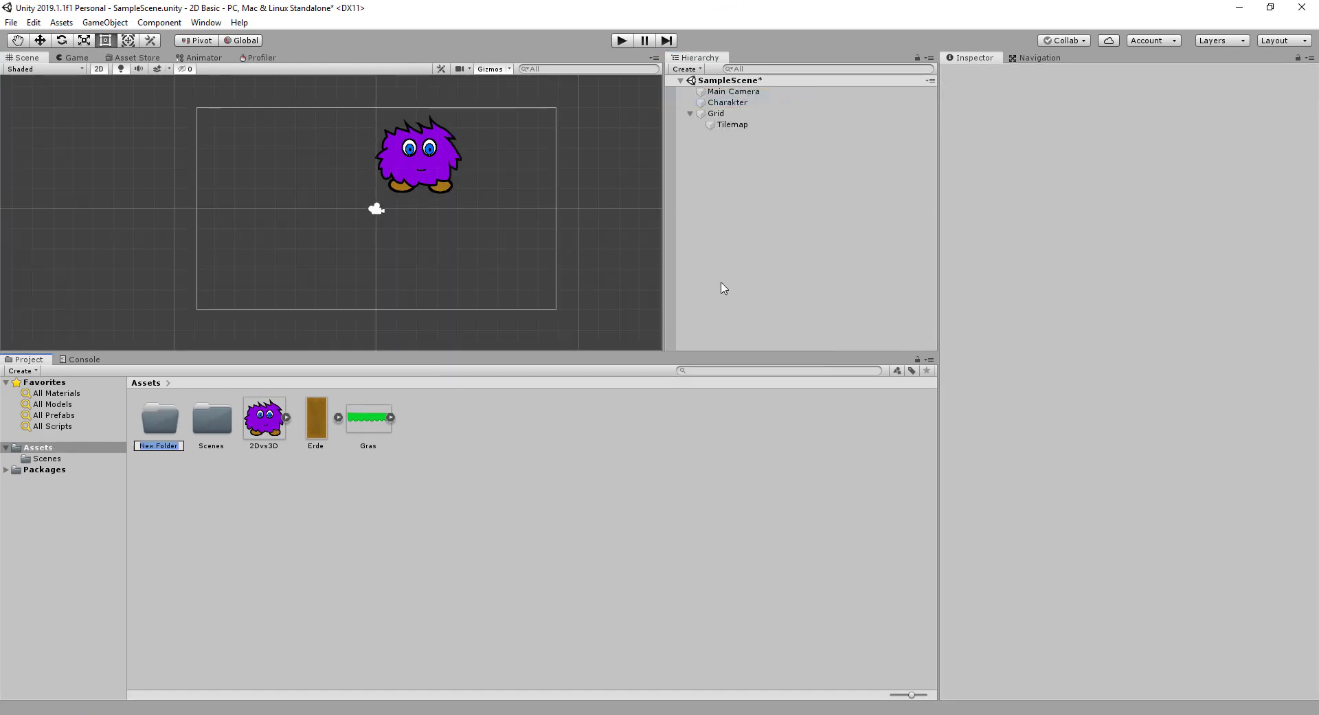
type("Tilem")
type("aps")
key("Return")
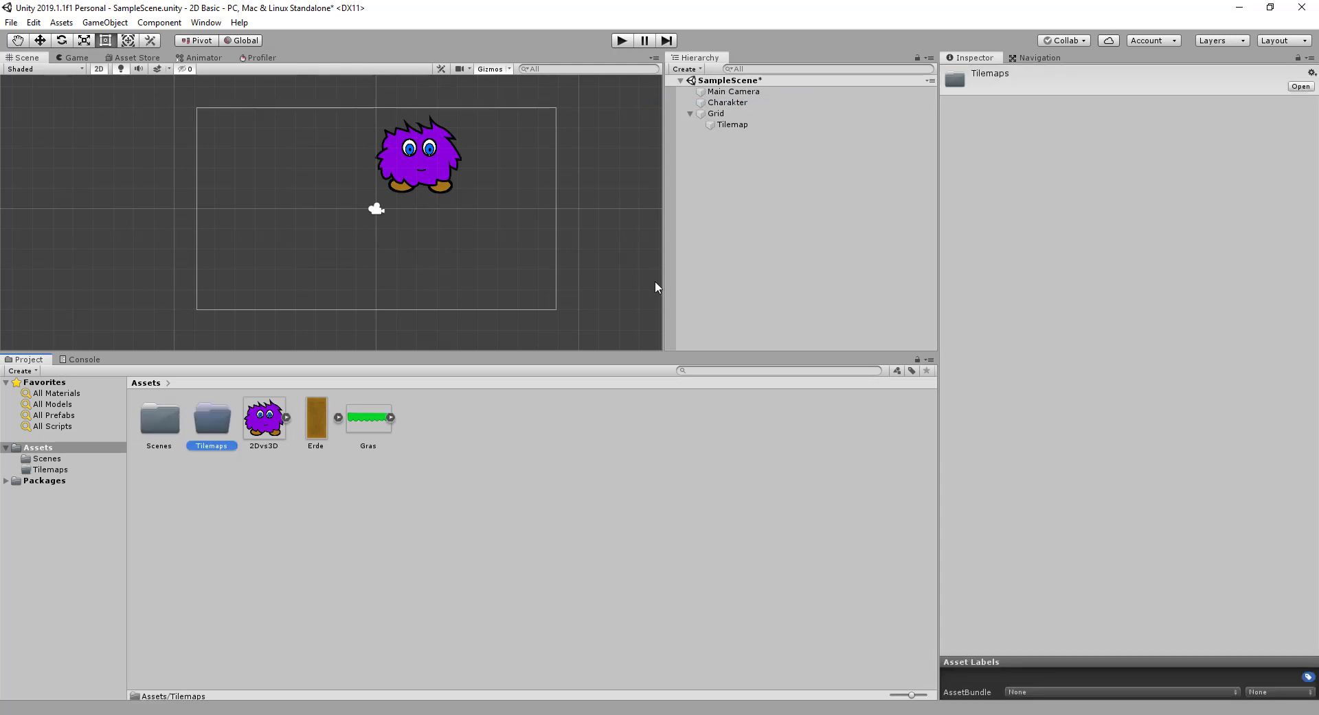
double_click(215, 426)
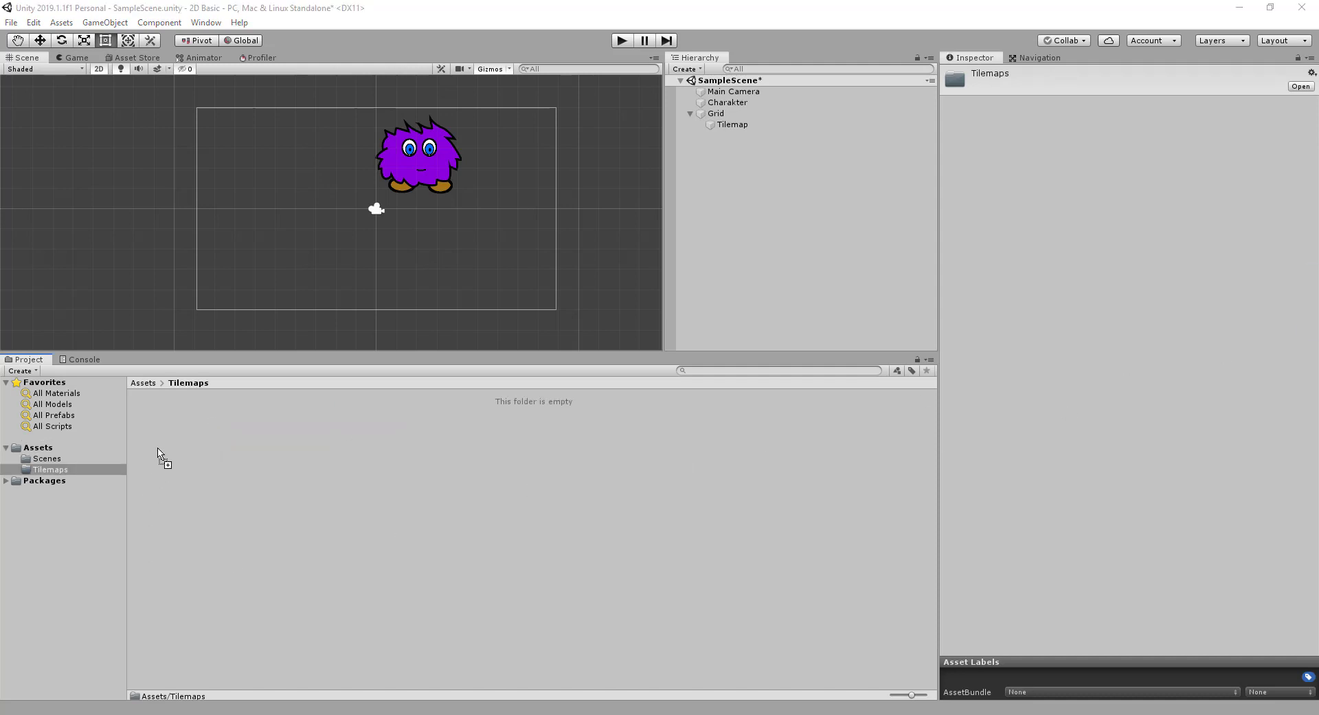
- Import the Erde and Gras tile PNGs from Explorer, deleting the imported Tilemaps.xcf
left_click_drag(675, 449, 160, 450)
left_click(792, 417)
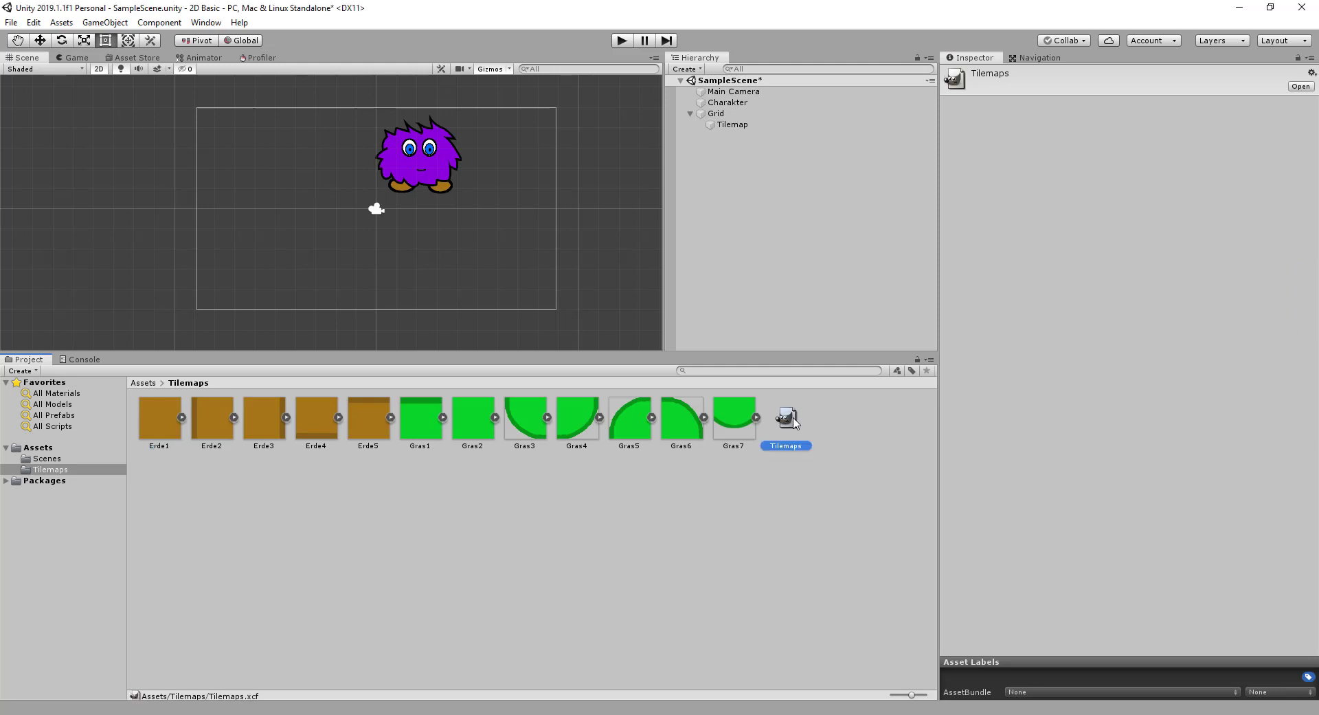
key("Delete")
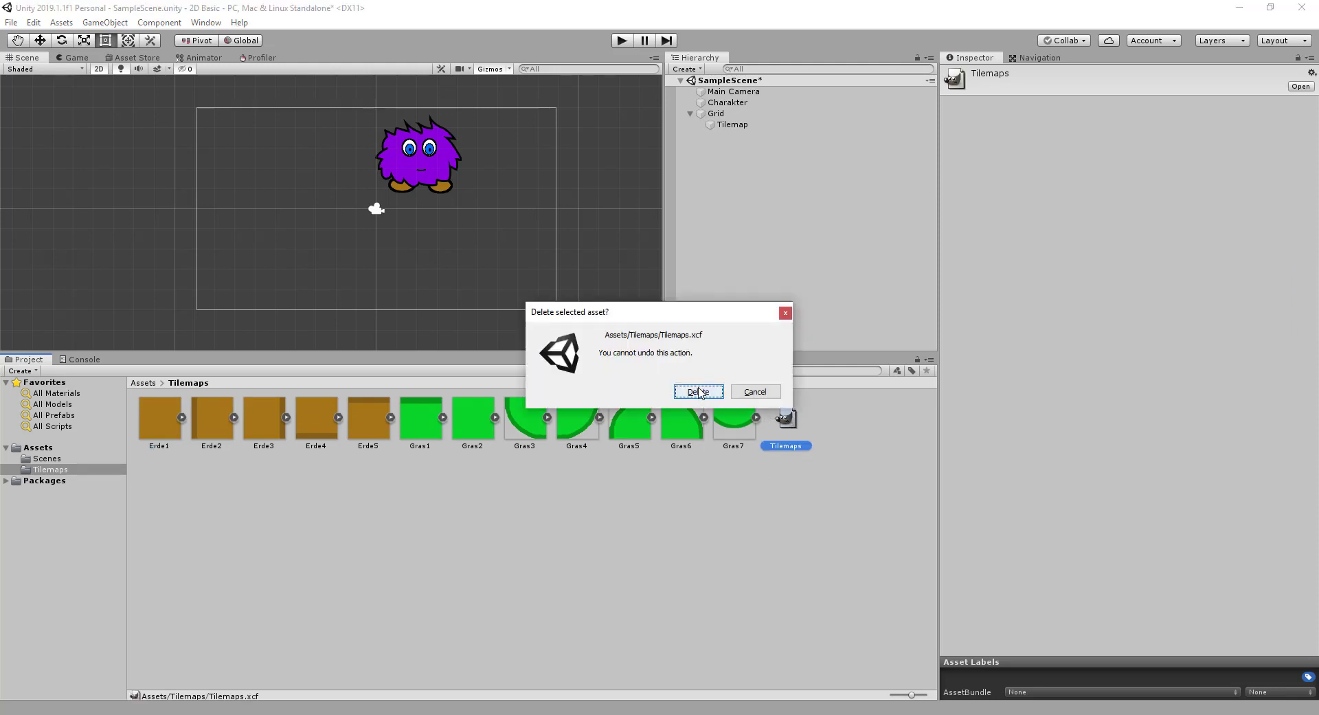
left_click(704, 392)
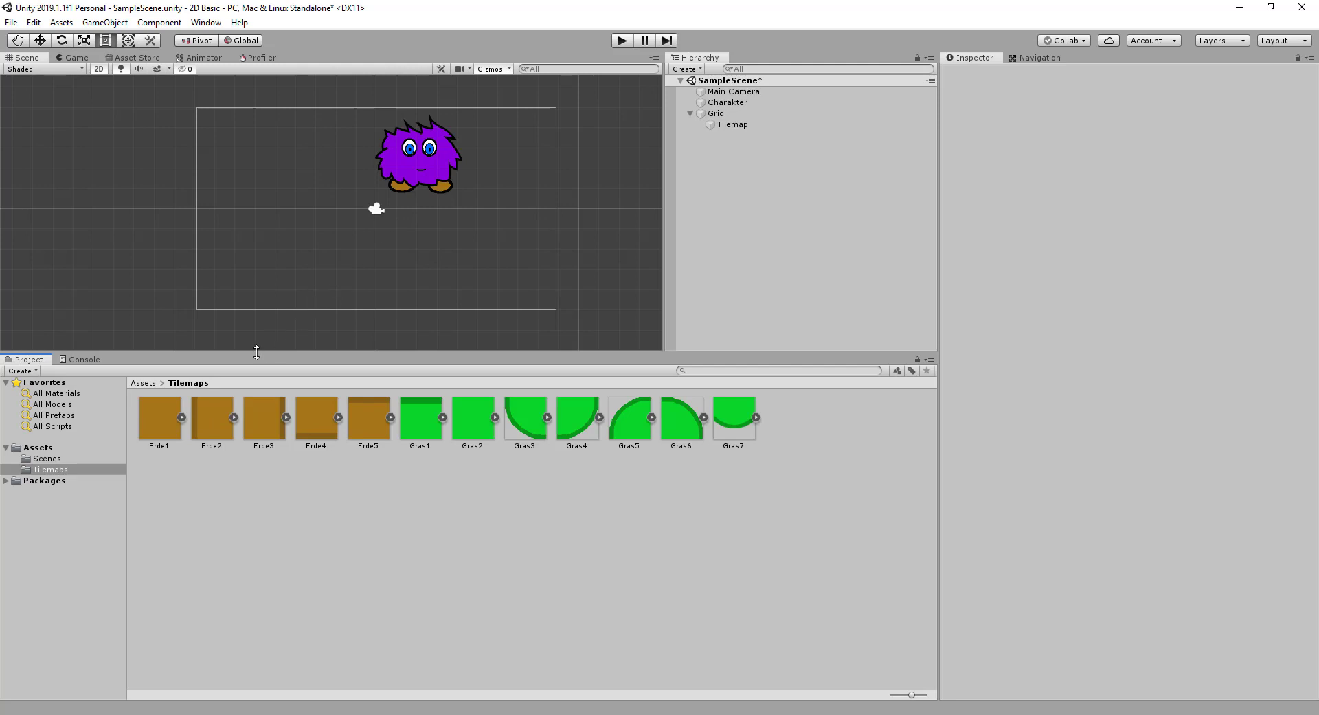
- Place Erde1 below the character and Erde2 beside it in the scene
left_click(718, 114)
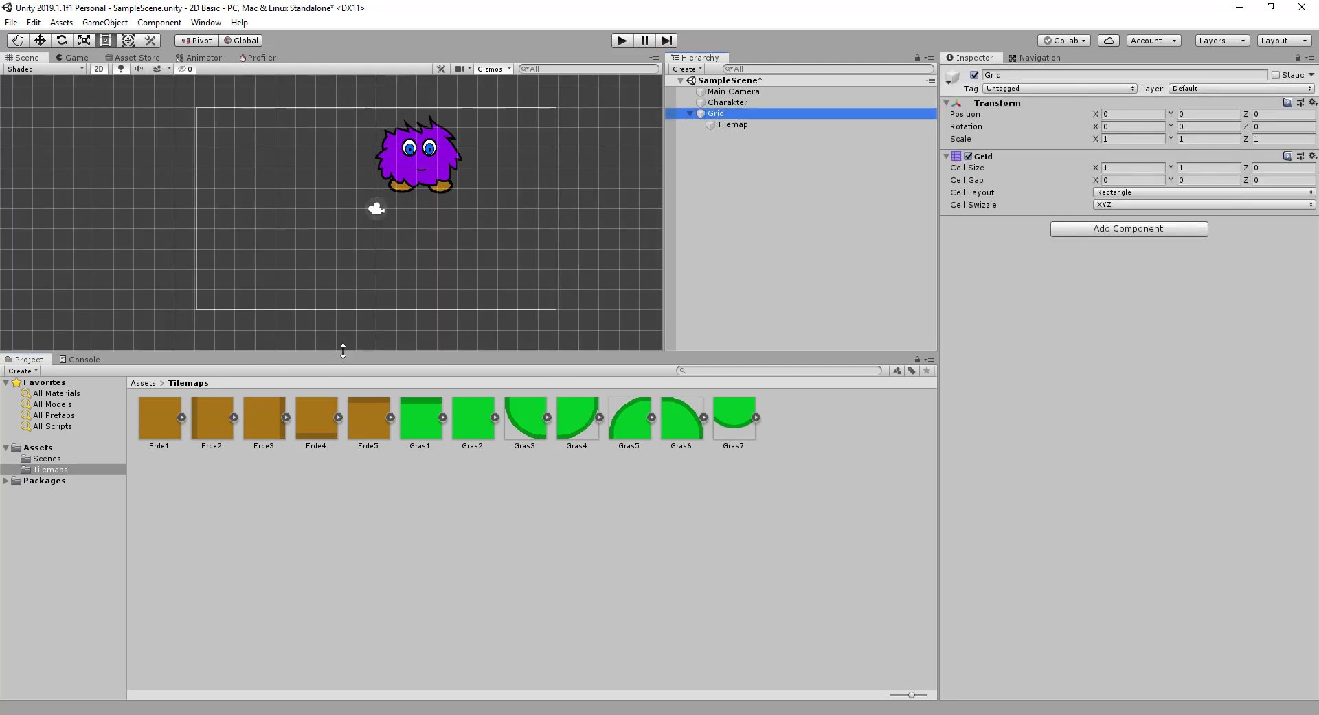
mouse_move(163, 432)
left_mouse_down()
mouse_move(309, 242)
mouse_move(267, 240)
left_mouse_up()
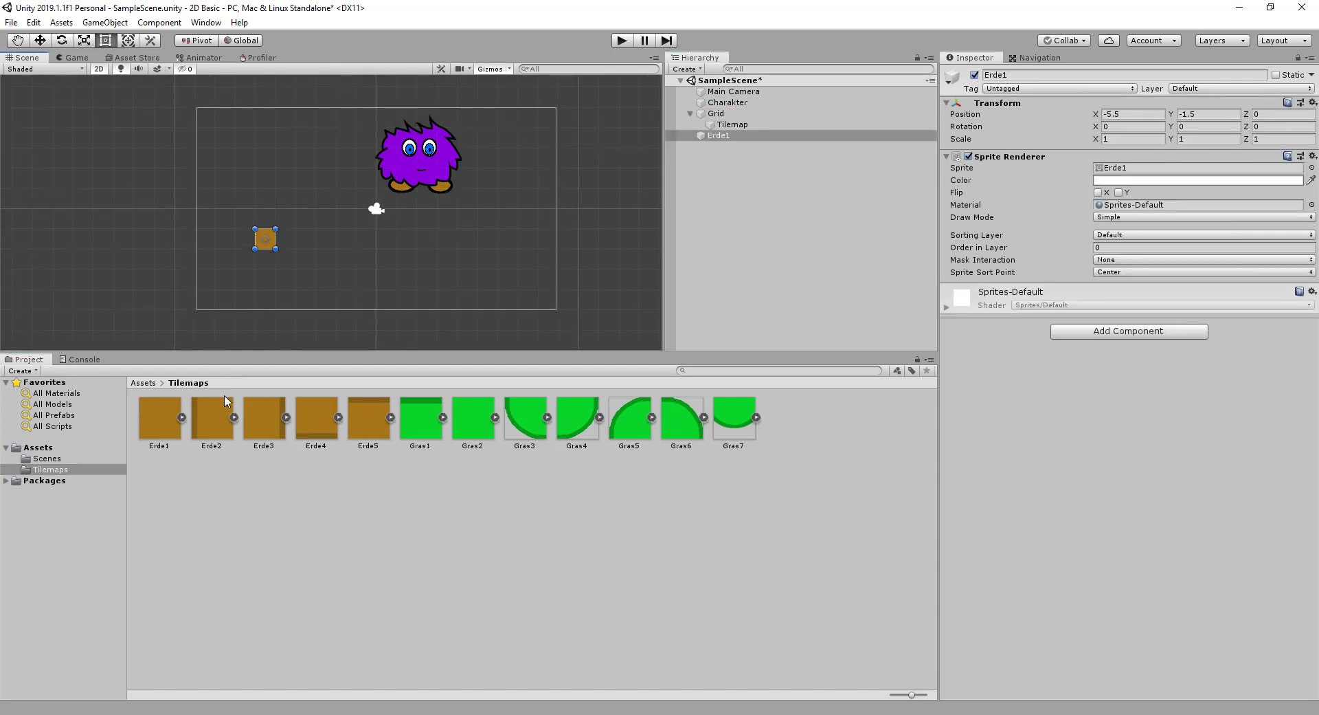
mouse_move(224, 398)
left_mouse_down()
mouse_move(227, 292)
mouse_move(210, 419)
left_mouse_up()
left_click(754, 114)
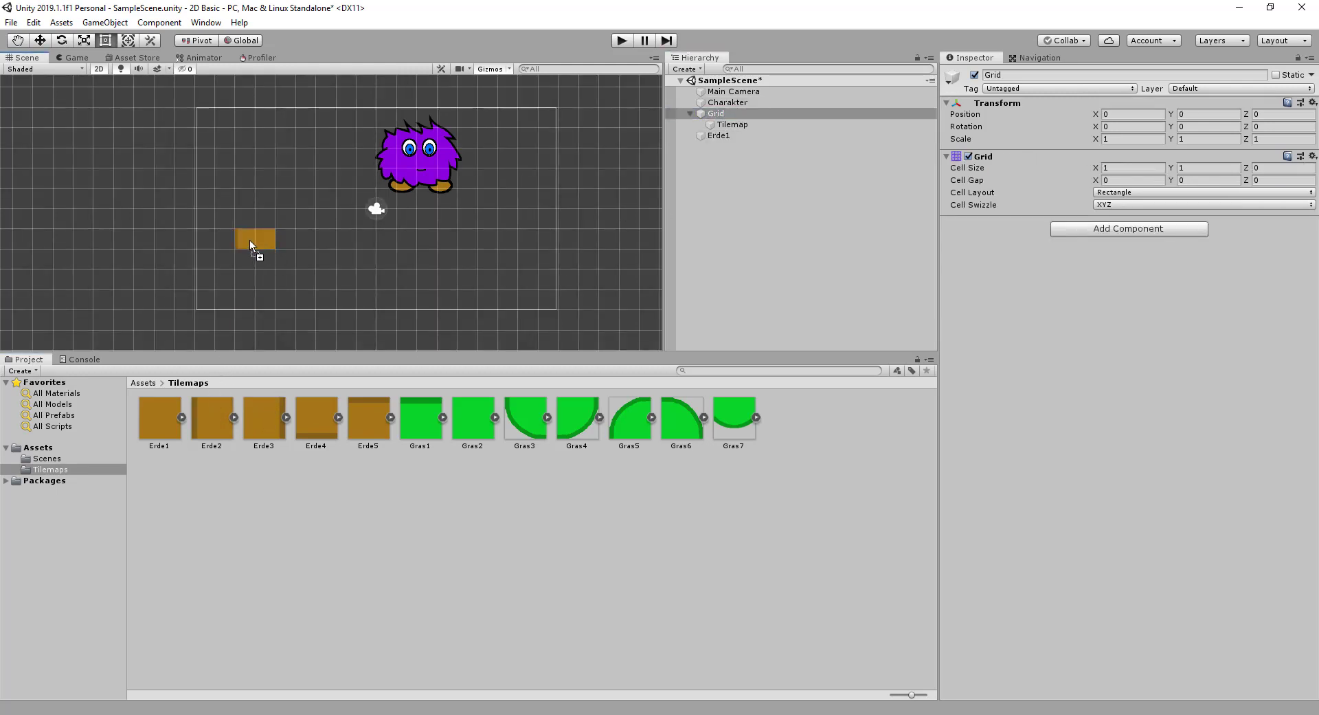
left_click_drag(204, 419, 247, 244)
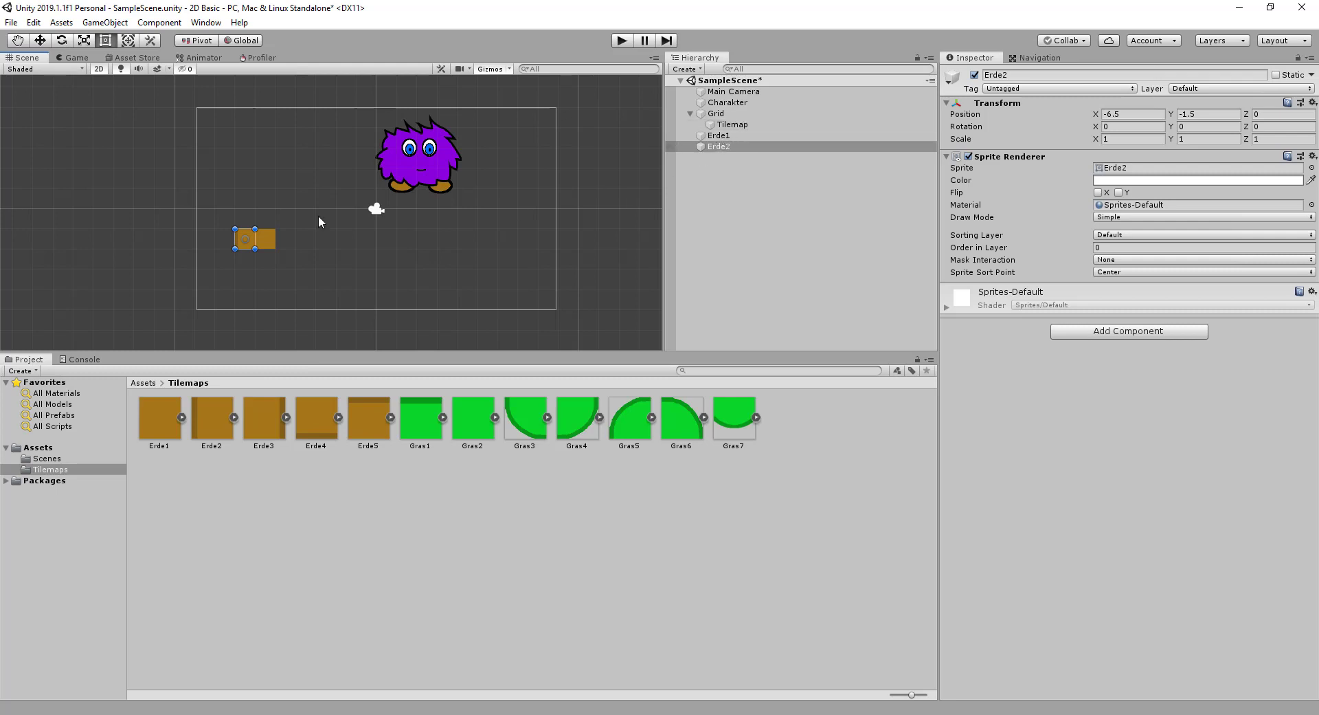
left_click(305, 250)
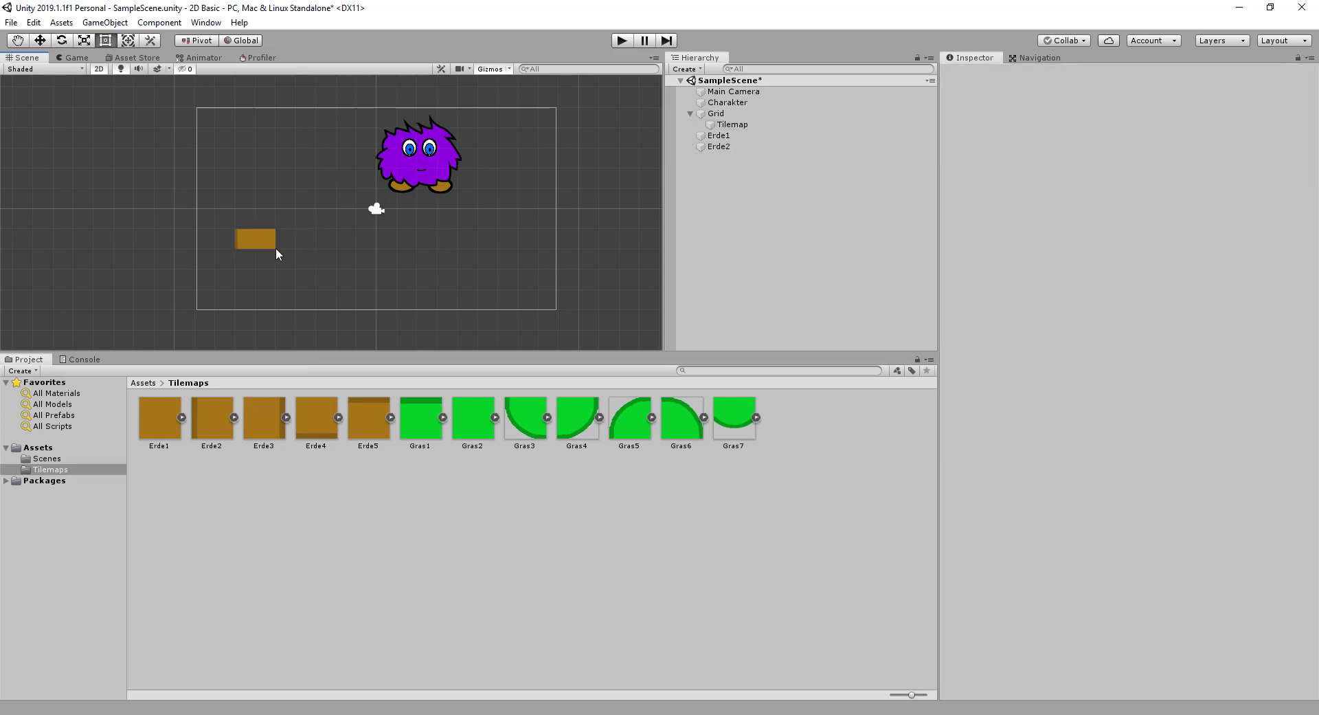
- Add Erde3 at the right end of the row and Erde5 on top
left_click(731, 123)
left_click(725, 113)
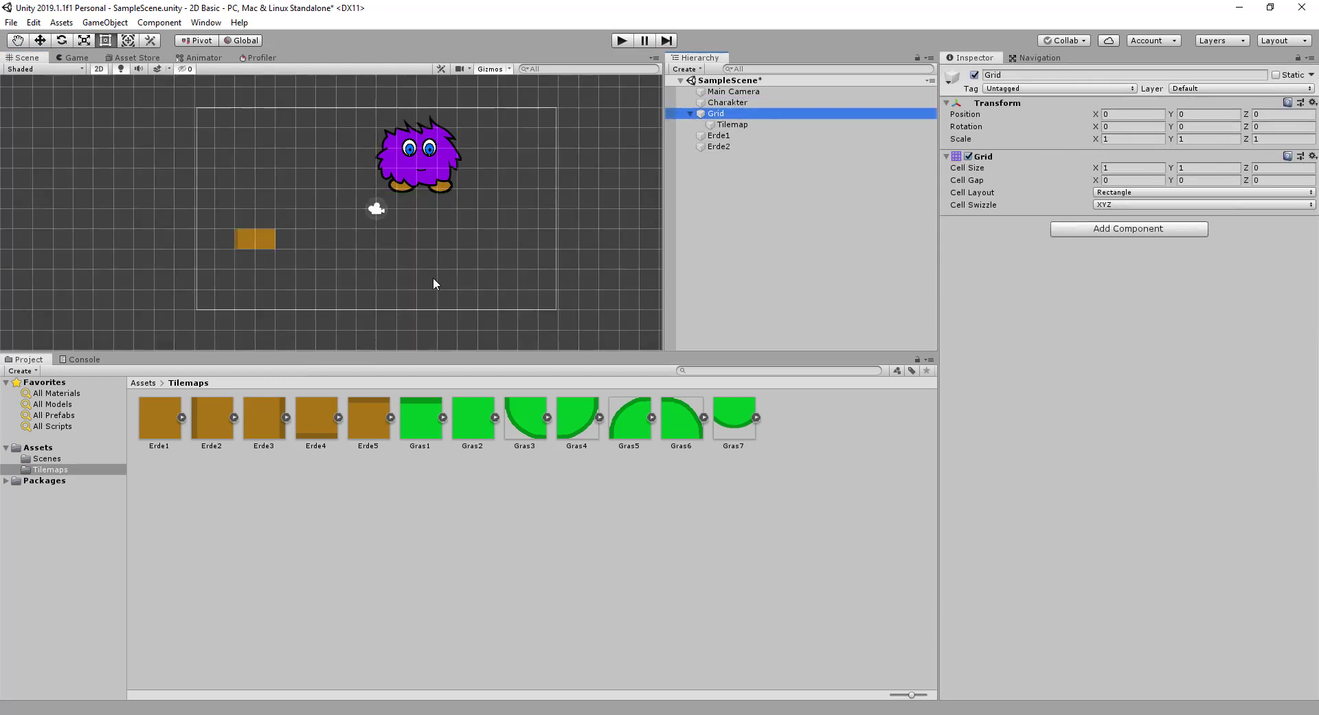
left_click_drag(252, 412, 286, 236)
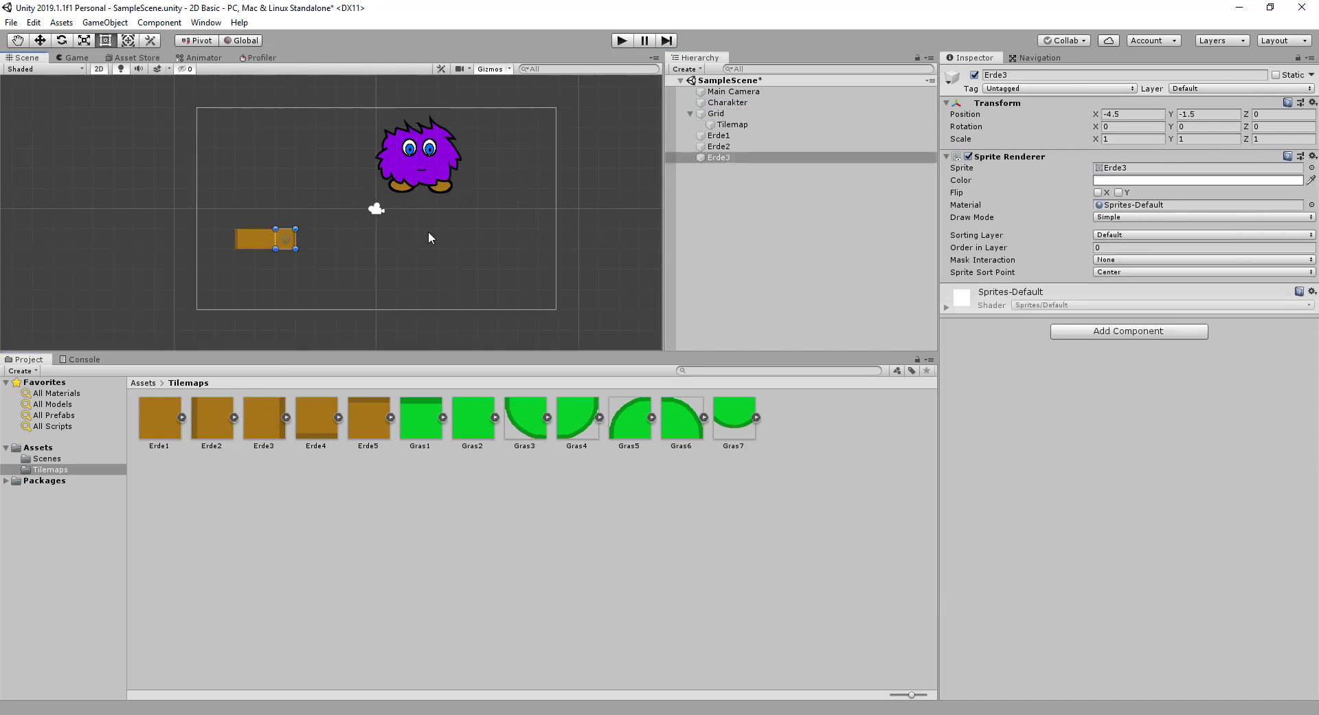
left_click(716, 114)
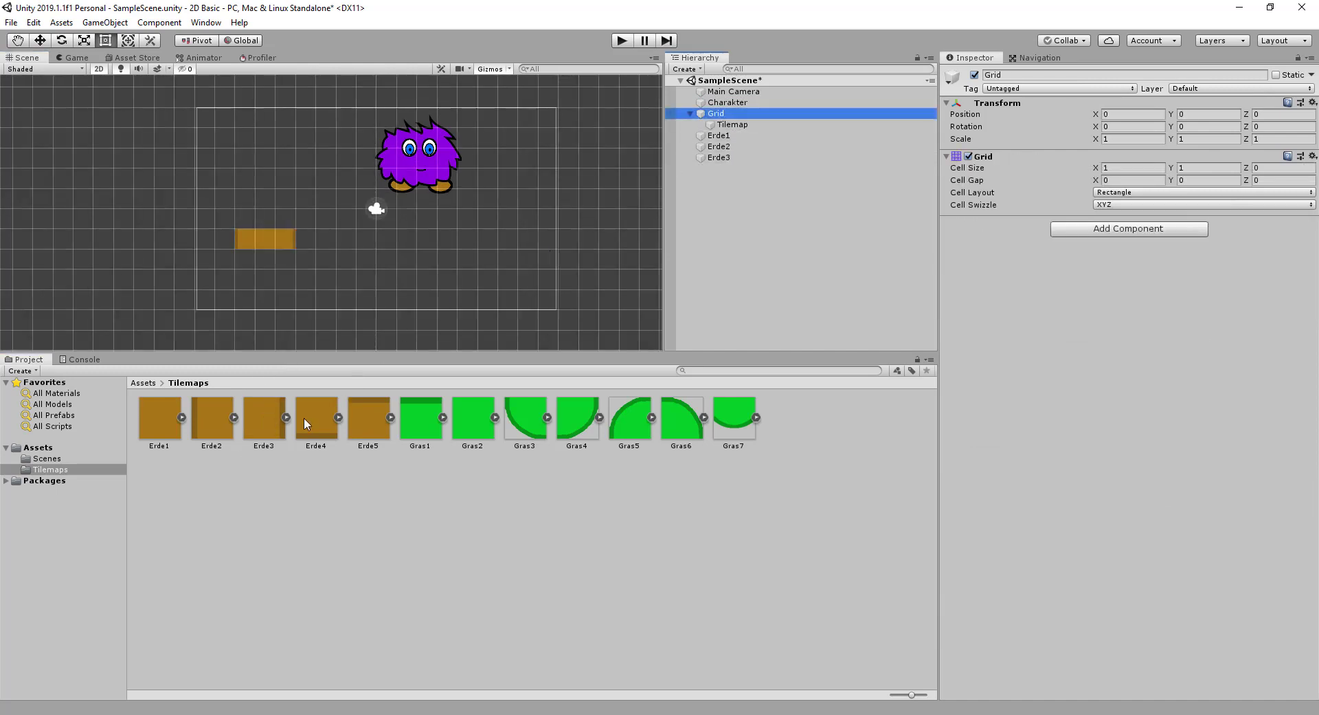
left_click_drag(370, 425, 265, 219)
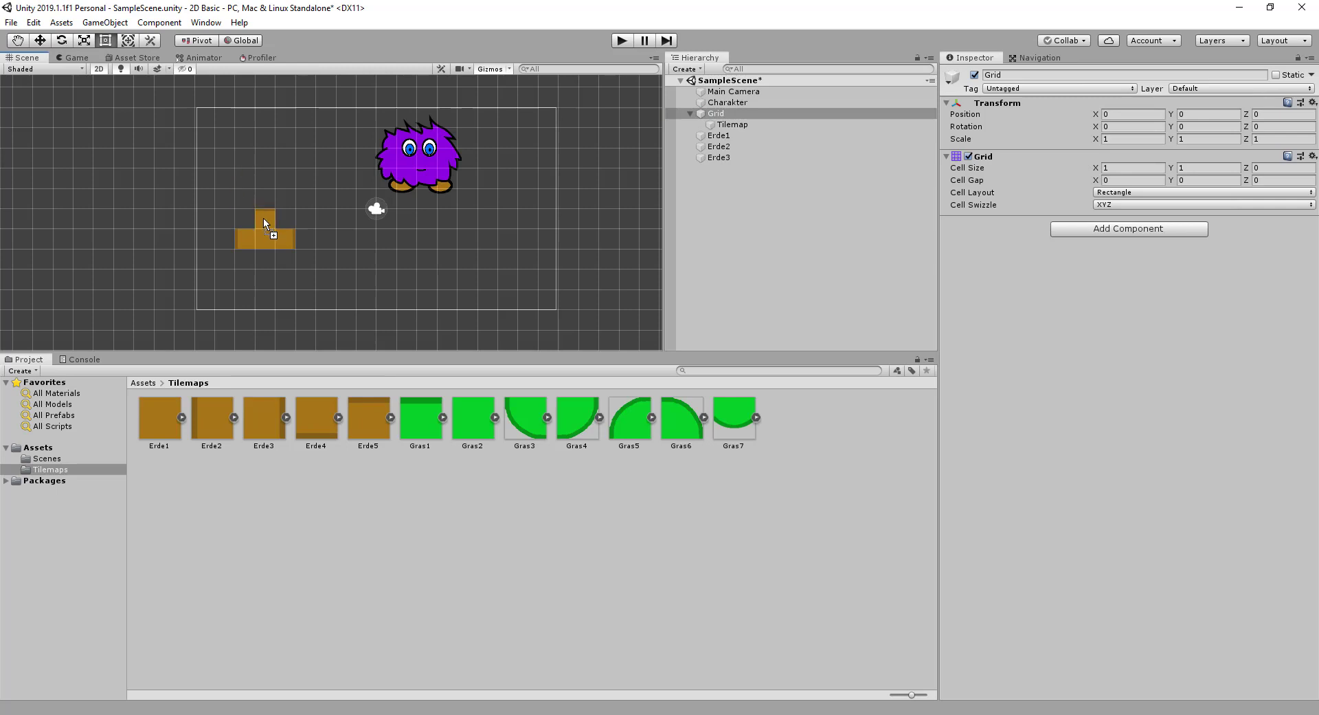